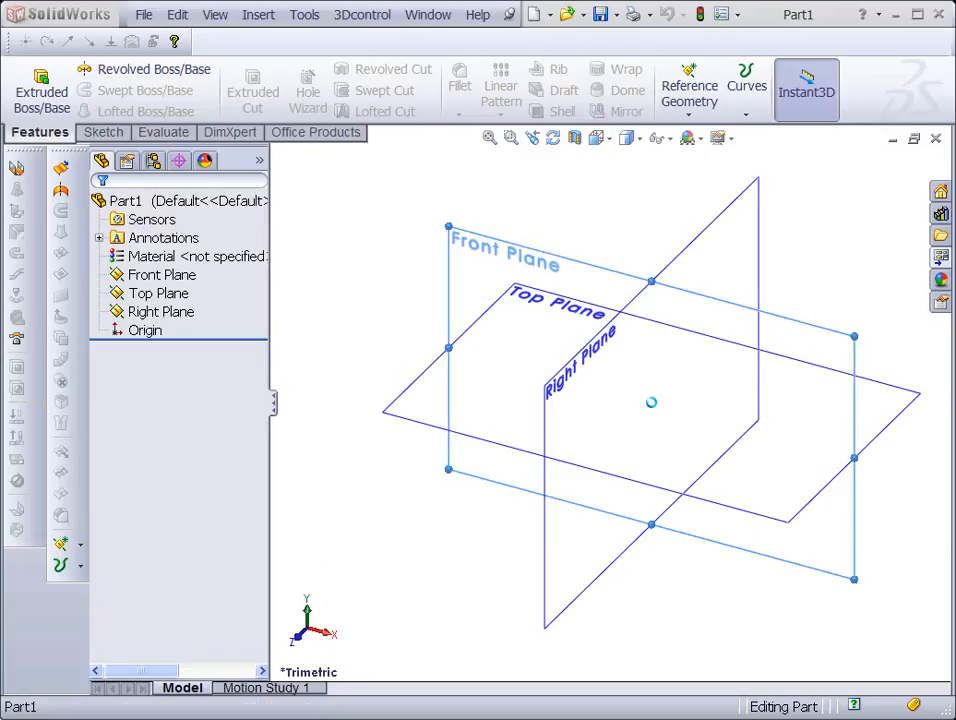
Step: Start a boss extrusion on the Front Plane and sketch two concentric circles at the origin, radii about 2.15 in and 0.72 in
{"action": "left_click", "coordinate": [43, 92]}
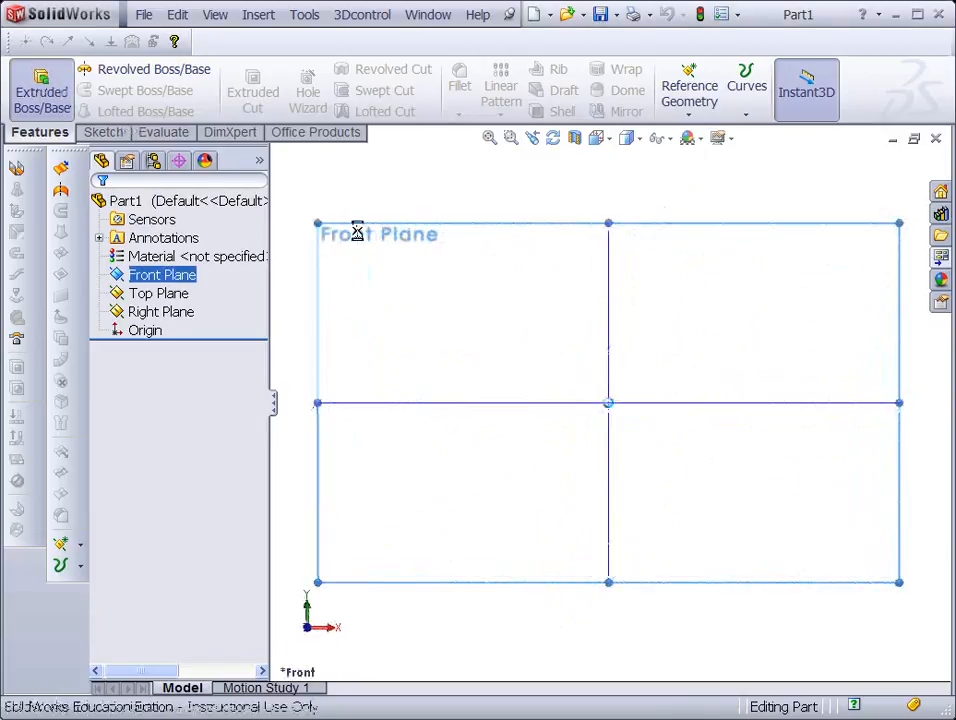
{"action": "left_click", "coordinate": [169, 70]}
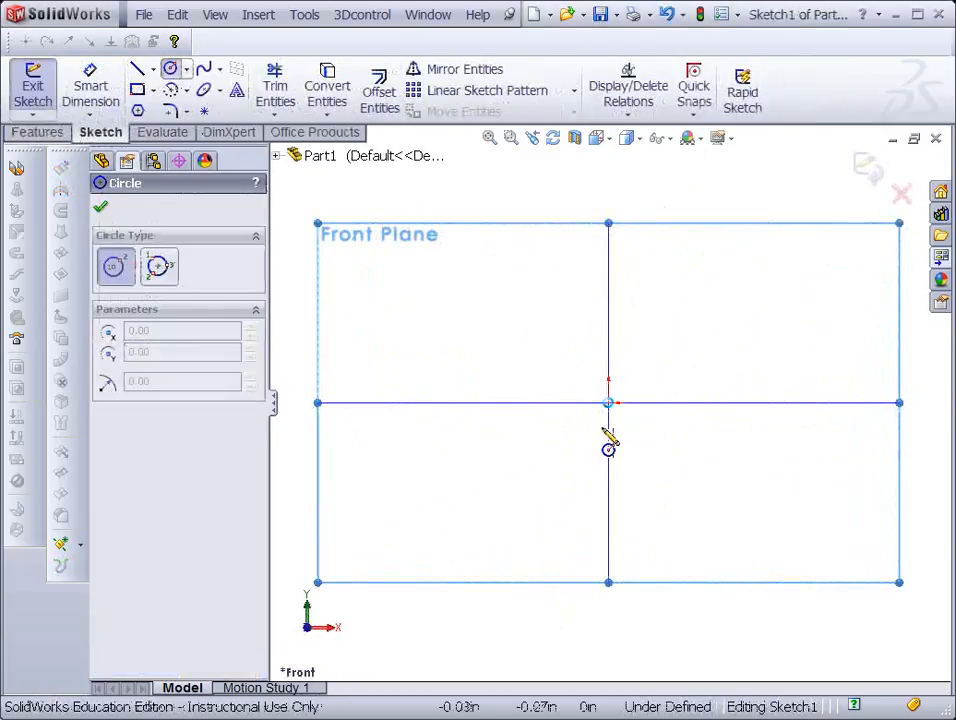
{"action": "left_click", "coordinate": [608, 404]}
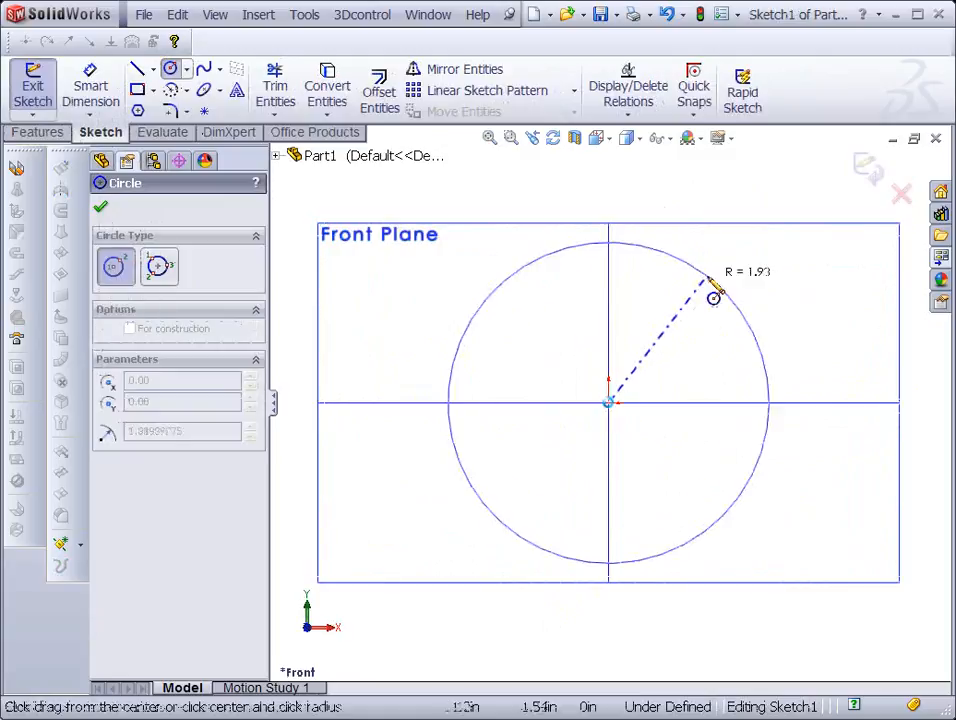
{"action": "left_click", "coordinate": [717, 265]}
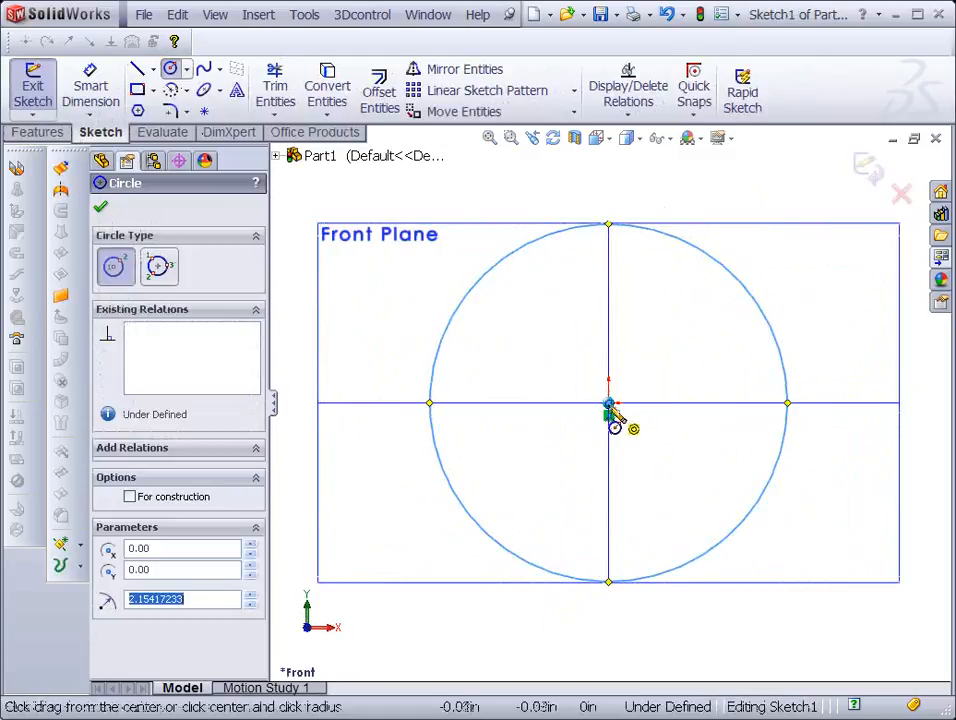
{"action": "left_click", "coordinate": [608, 404]}
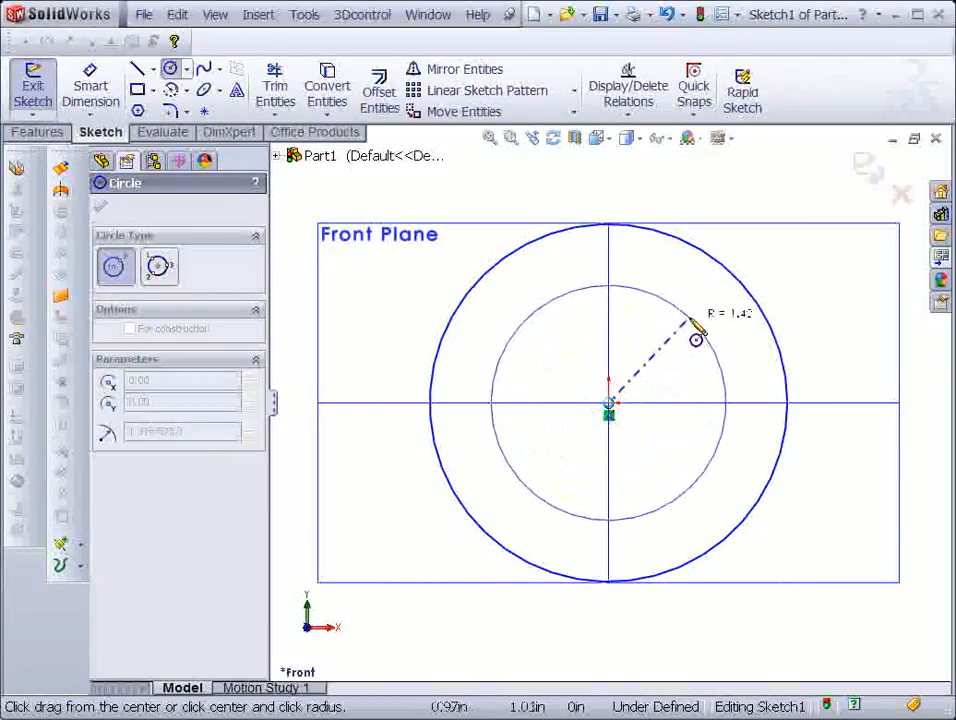
{"action": "left_click", "coordinate": [656, 374]}
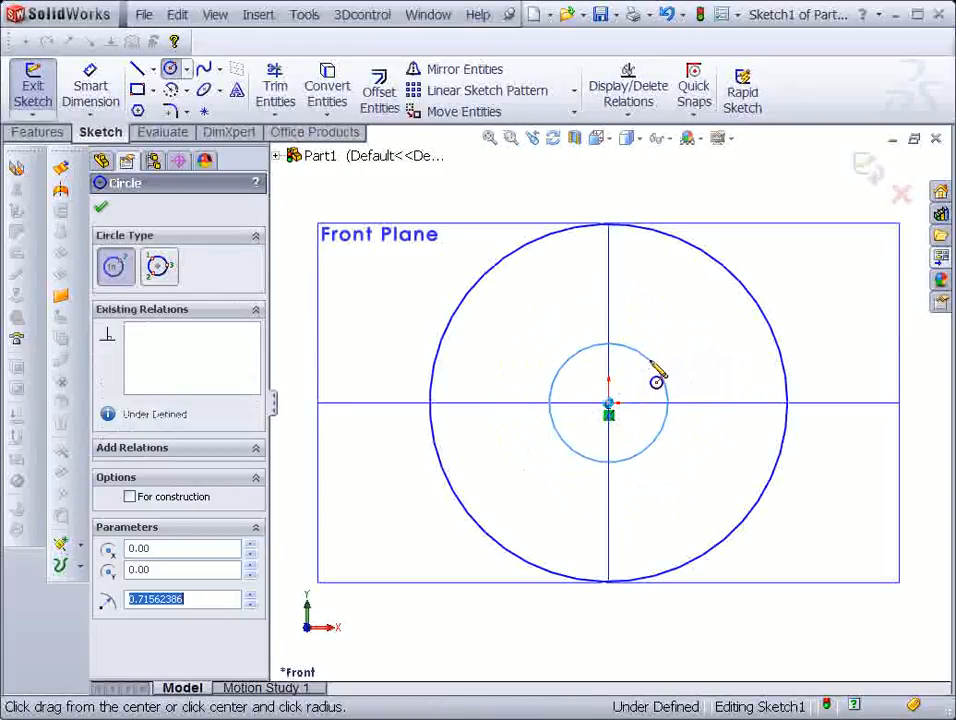
Step: Dimension the outer circle's diameter as 128 mm
{"action": "left_click", "coordinate": [90, 88]}
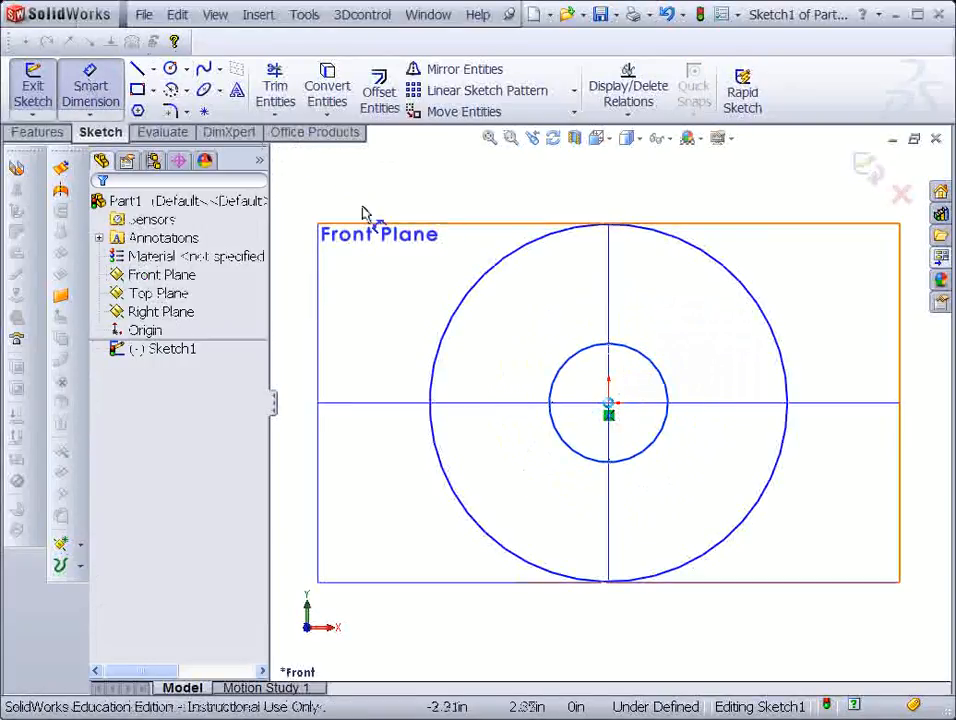
{"action": "left_click", "coordinate": [742, 286]}
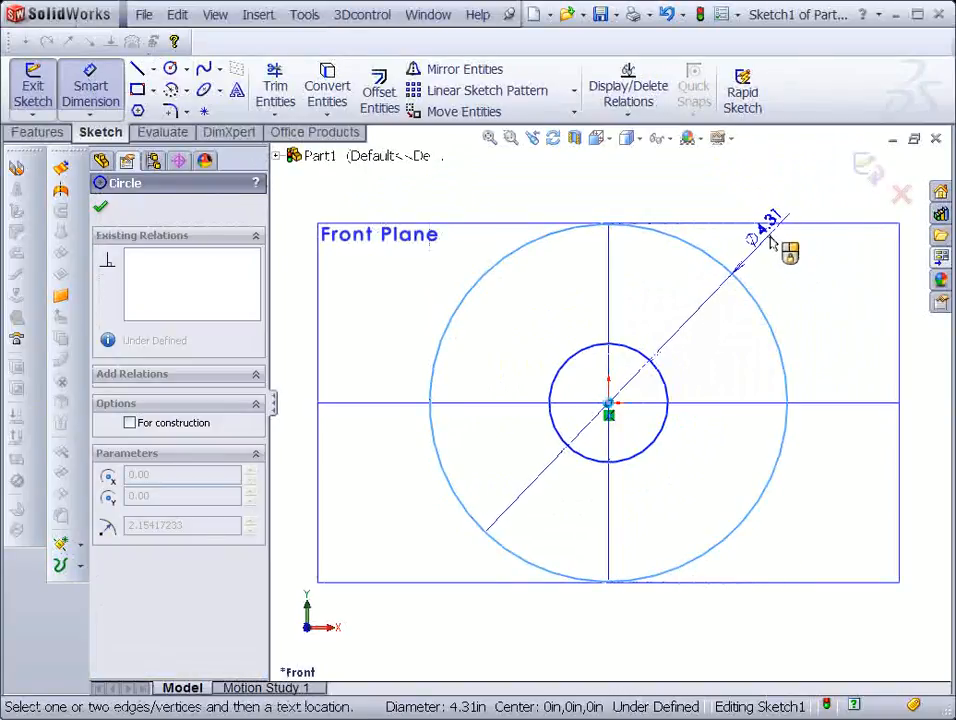
{"action": "left_click", "coordinate": [768, 240]}
{"action": "type", "text": "128"}
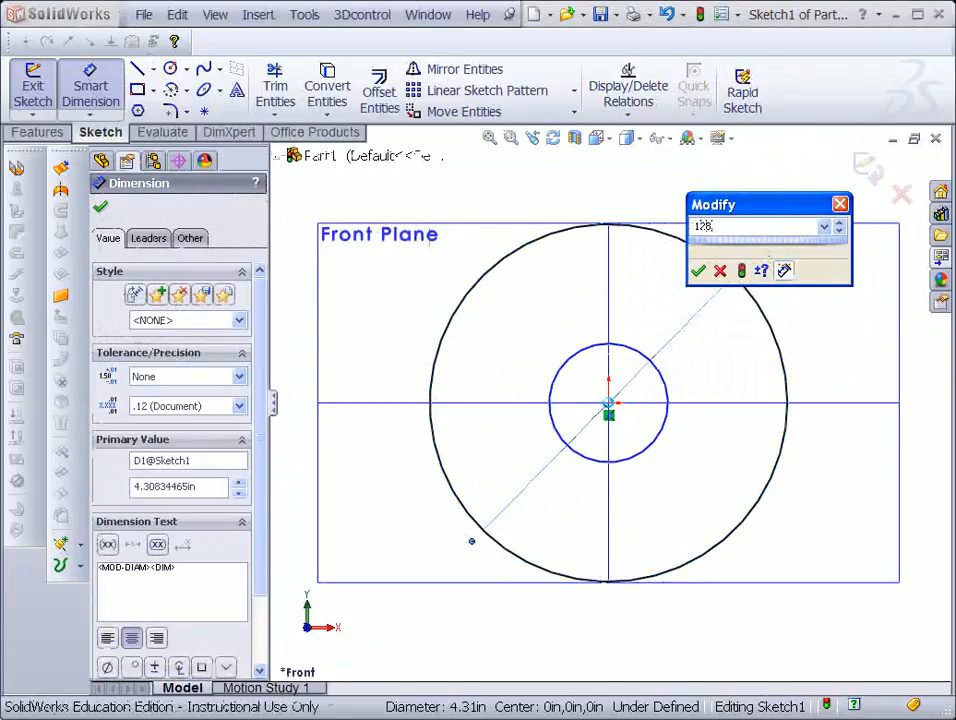
{"action": "type", "text": "mm"}
{"action": "key", "text": "Return"}
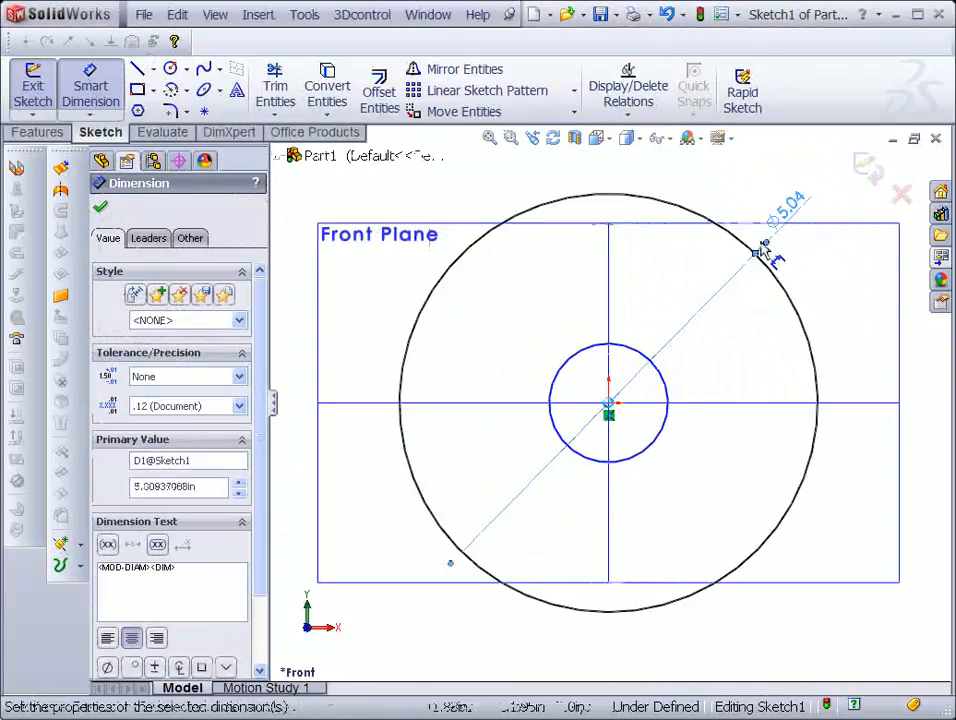
Step: Dimension the inner circle's diameter as 25 mm
{"action": "left_click", "coordinate": [663, 388]}
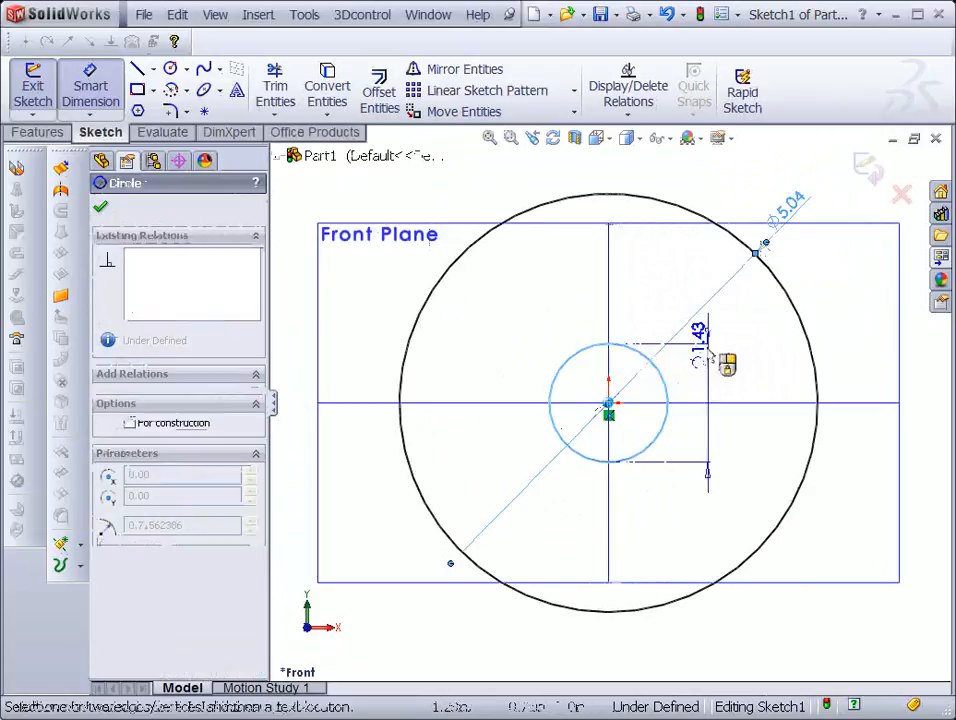
{"action": "left_click", "coordinate": [735, 347]}
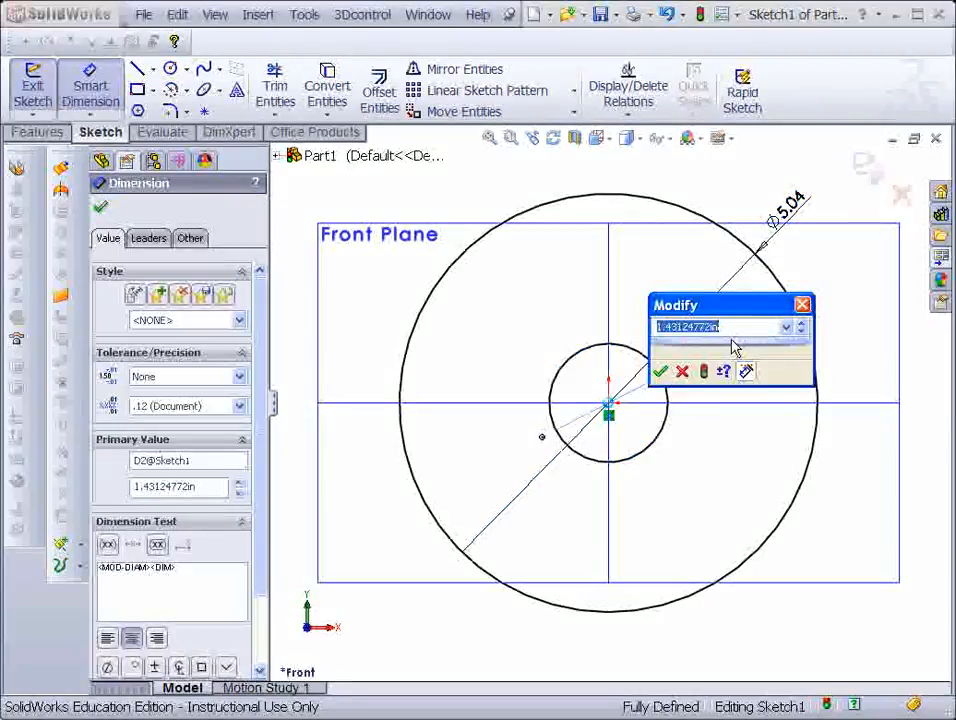
{"action": "type", "text": "25mm"}
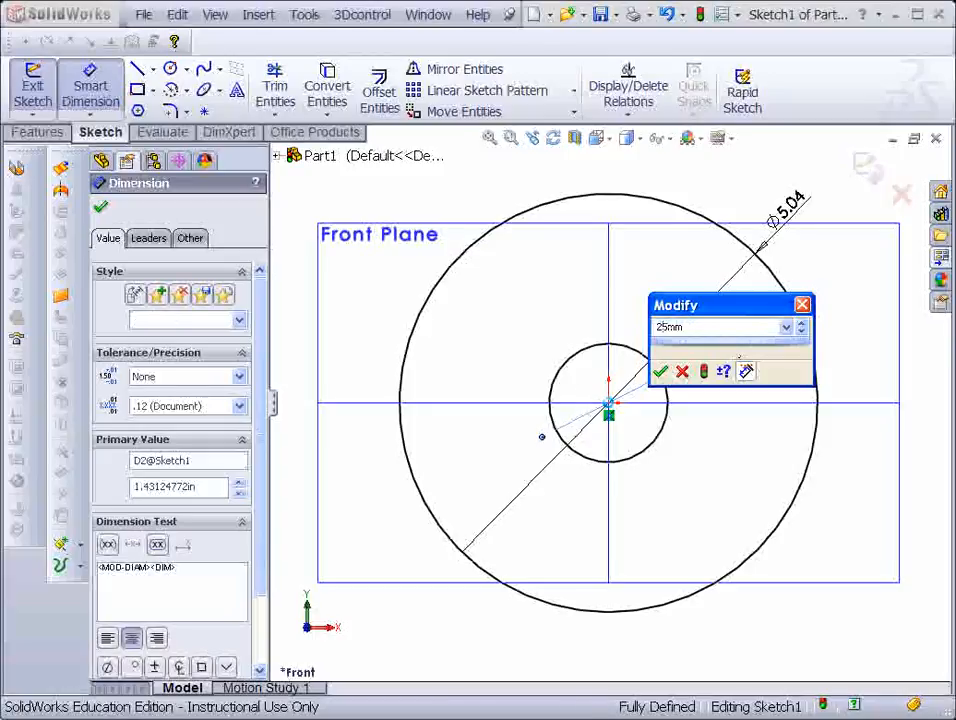
{"action": "key", "text": "Return"}
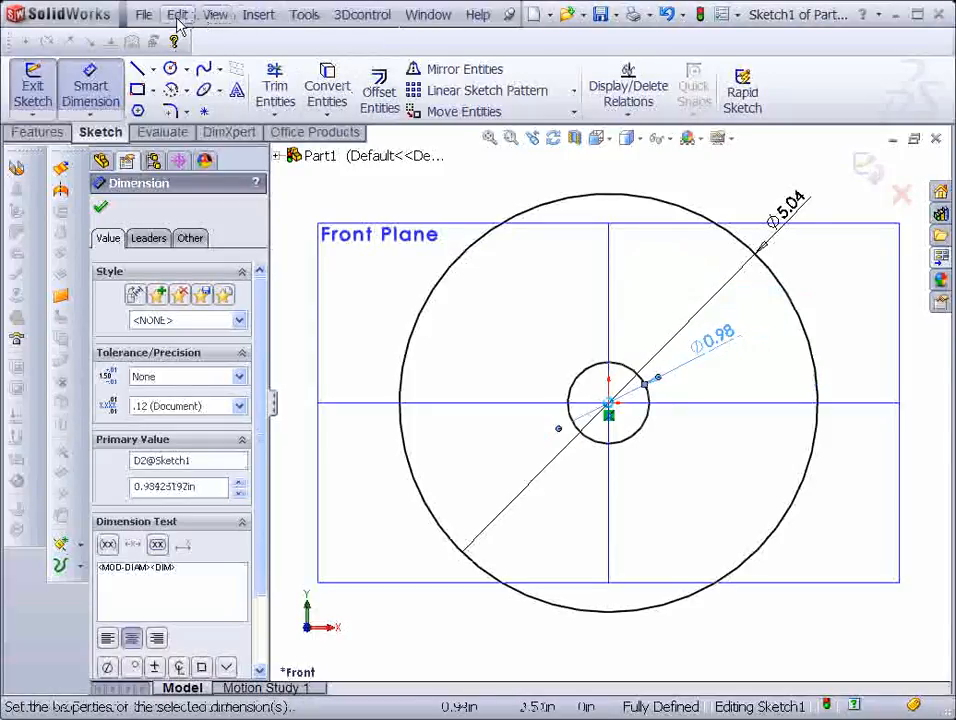
Step: Change the document's unit system to MMGS (millimeter, gram, second)
{"action": "left_click", "coordinate": [304, 15]}
{"action": "left_click", "coordinate": [352, 717]}
{"action": "left_click", "coordinate": [35, 152]}
{"action": "left_click", "coordinate": [4, 308]}
{"action": "left_click", "coordinate": [100, 224]}
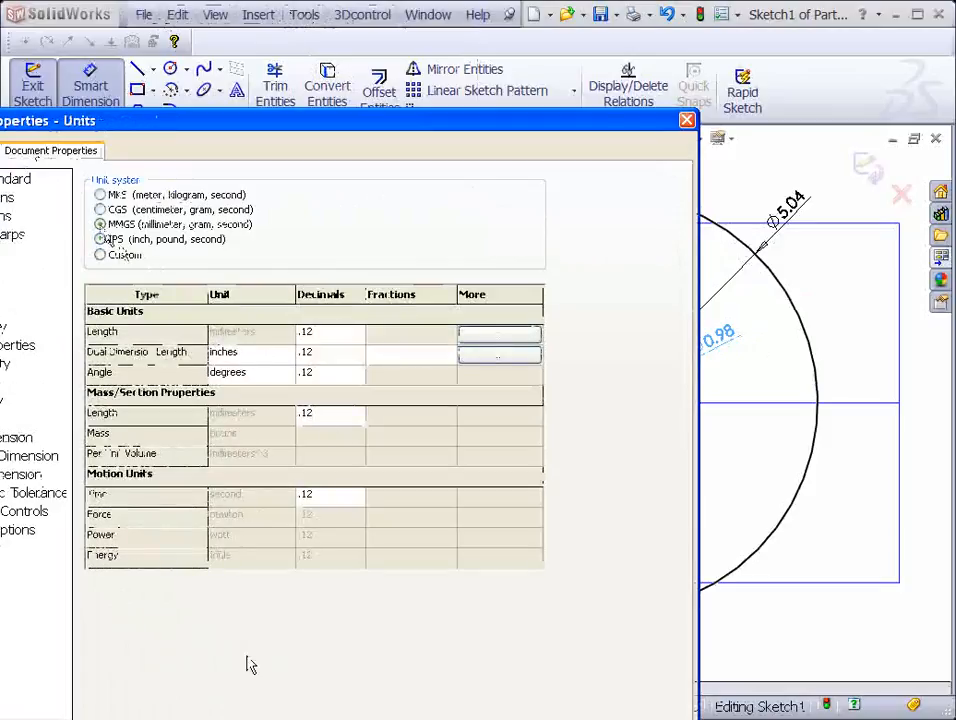
{"action": "left_click_drag", "start_coordinate": [142, 132], "coordinate": [384, 57]}
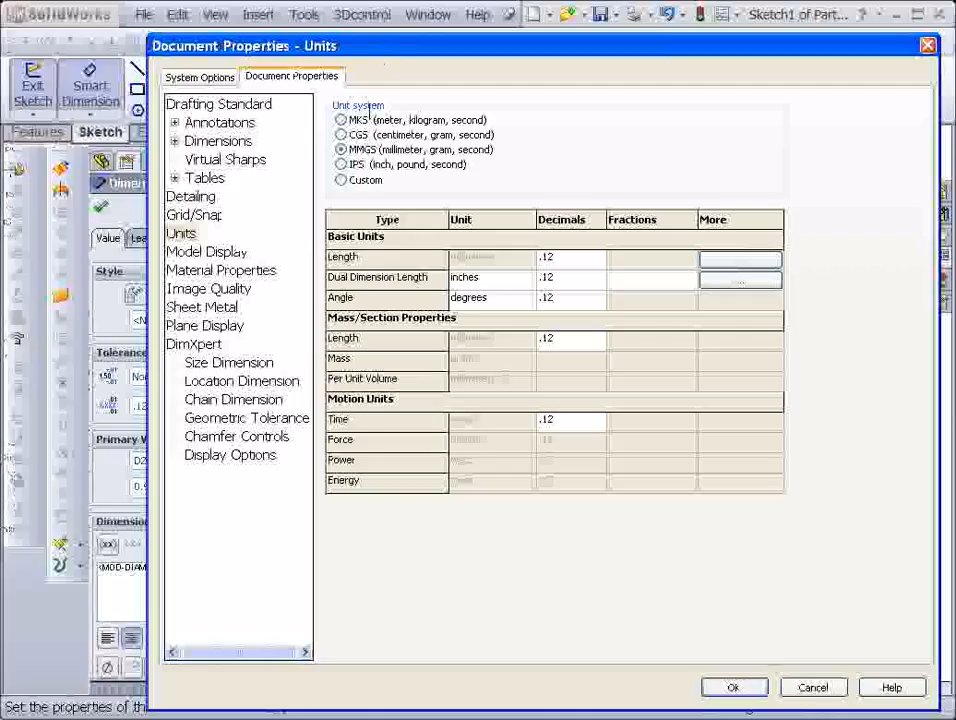
{"action": "left_click", "coordinate": [733, 687]}
Step: Extrude the ring profile as a boss with a blind depth of 7 mm from the sketch plane
{"action": "middle_click_drag", "start_coordinate": [681, 443], "coordinate": [694, 299]}
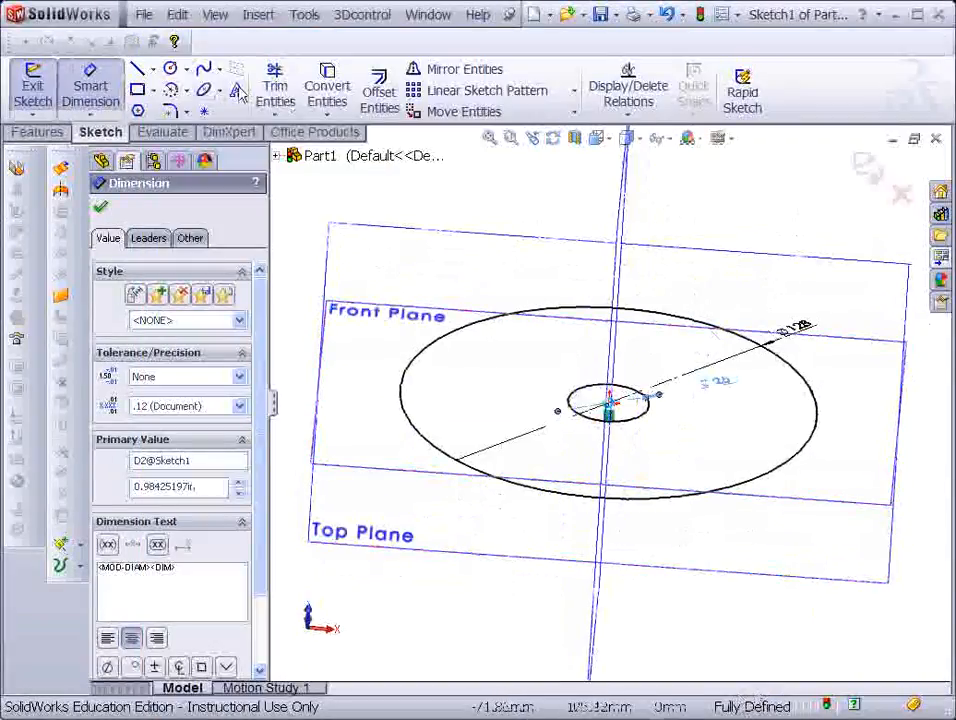
{"action": "left_click", "coordinate": [30, 131]}
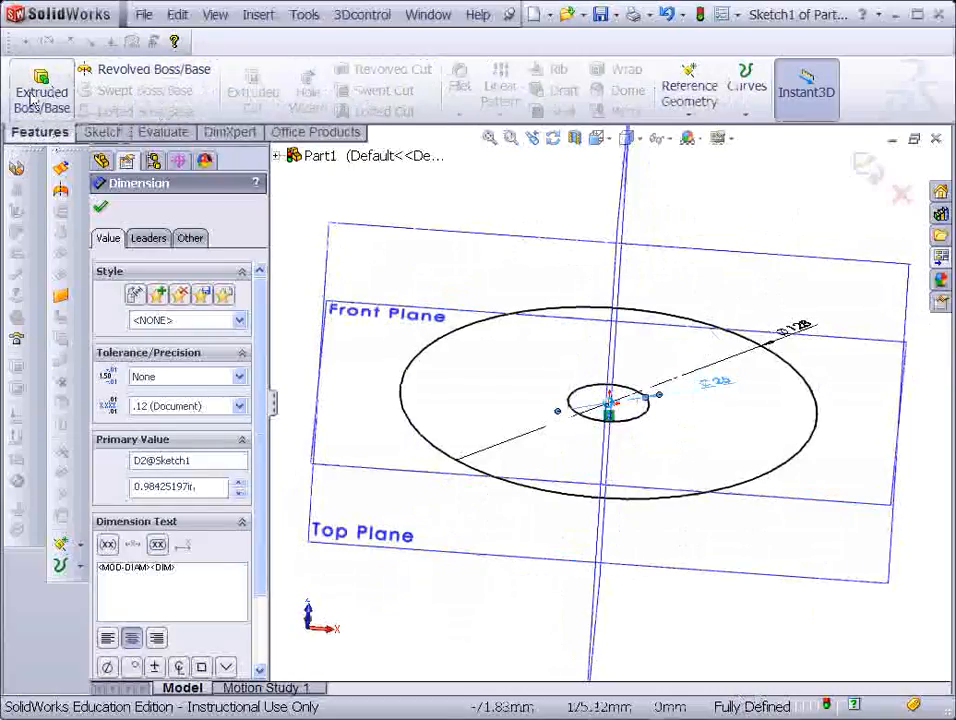
{"action": "left_click", "coordinate": [35, 96]}
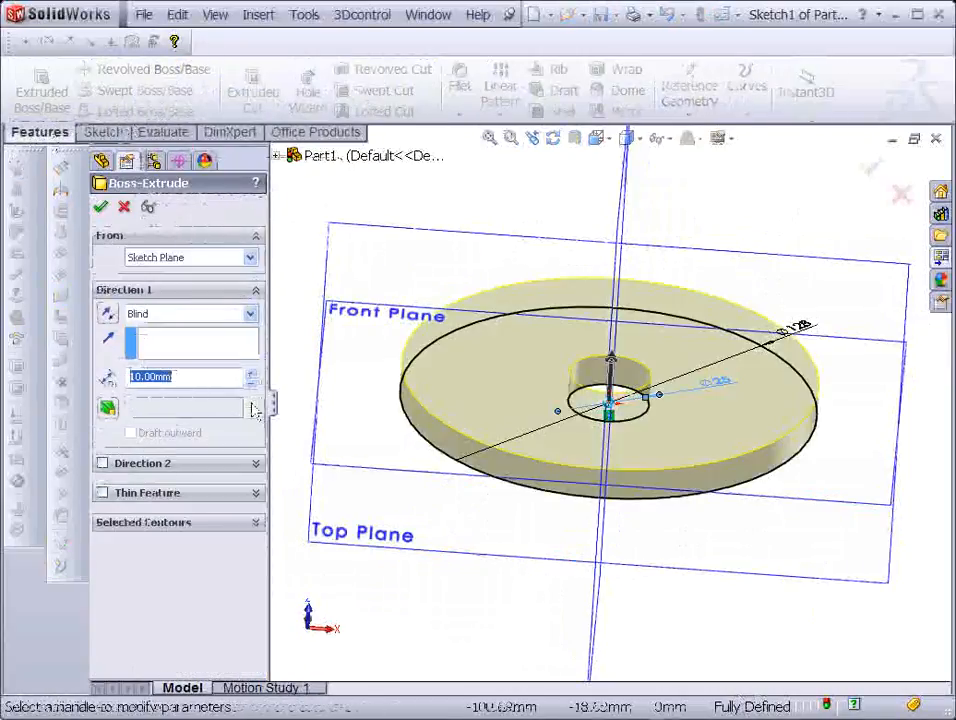
{"action": "type", "text": "7"}
{"action": "key", "text": "Return"}
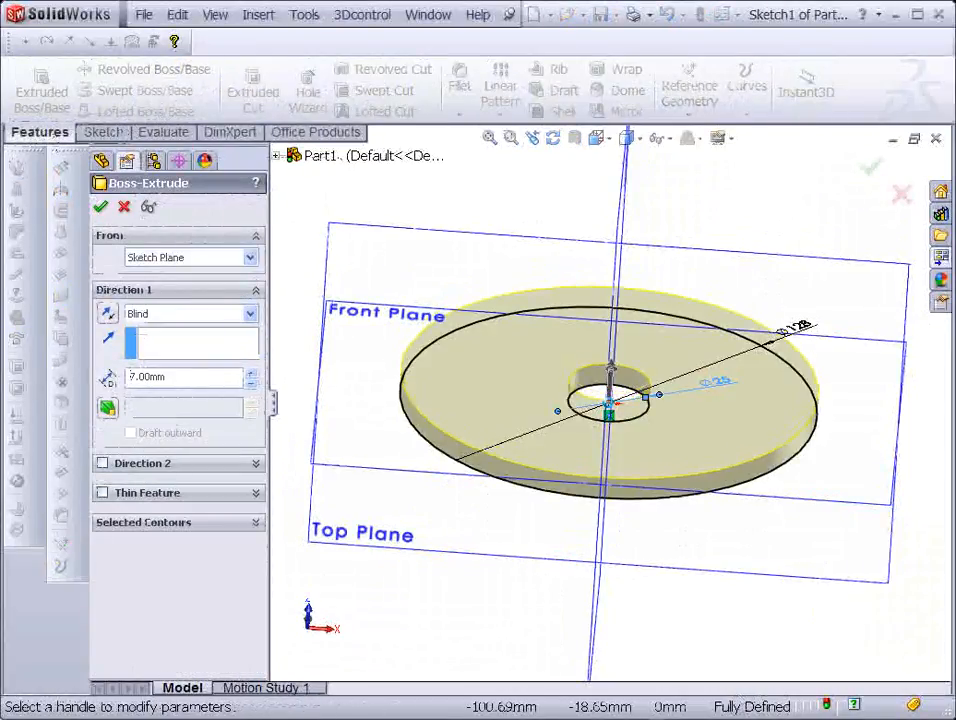
{"action": "left_click", "coordinate": [100, 206]}
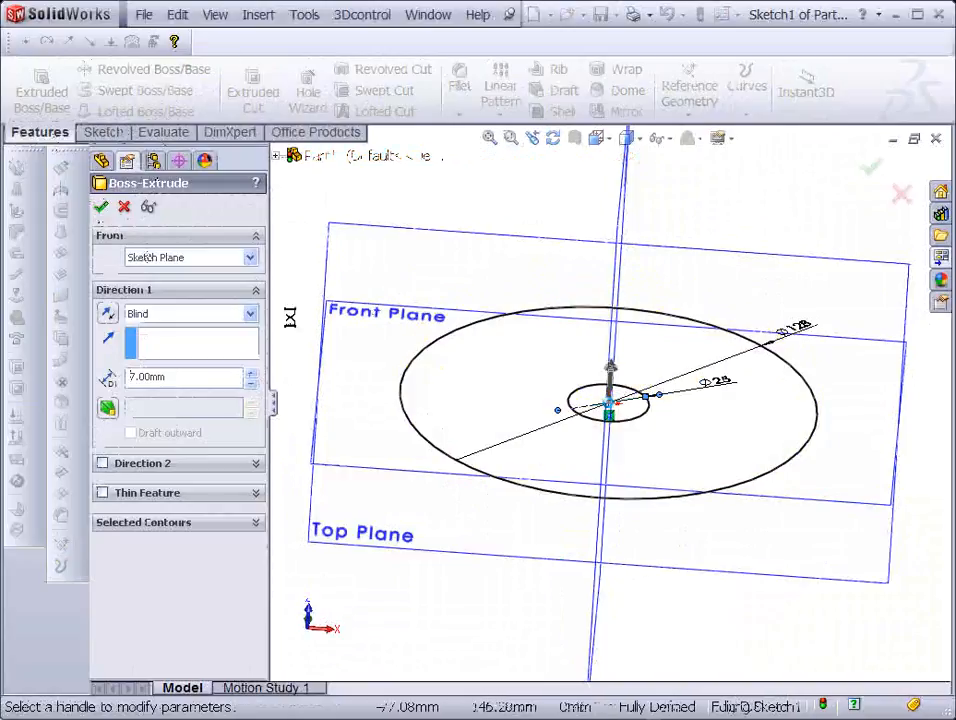
Step: Start another boss extrusion on the disc's flat front face and sketch two origin-centred circles, radii about 44.2 mm and 32.7 mm
{"action": "middle_click_drag", "start_coordinate": [685, 325], "coordinate": [684, 357]}
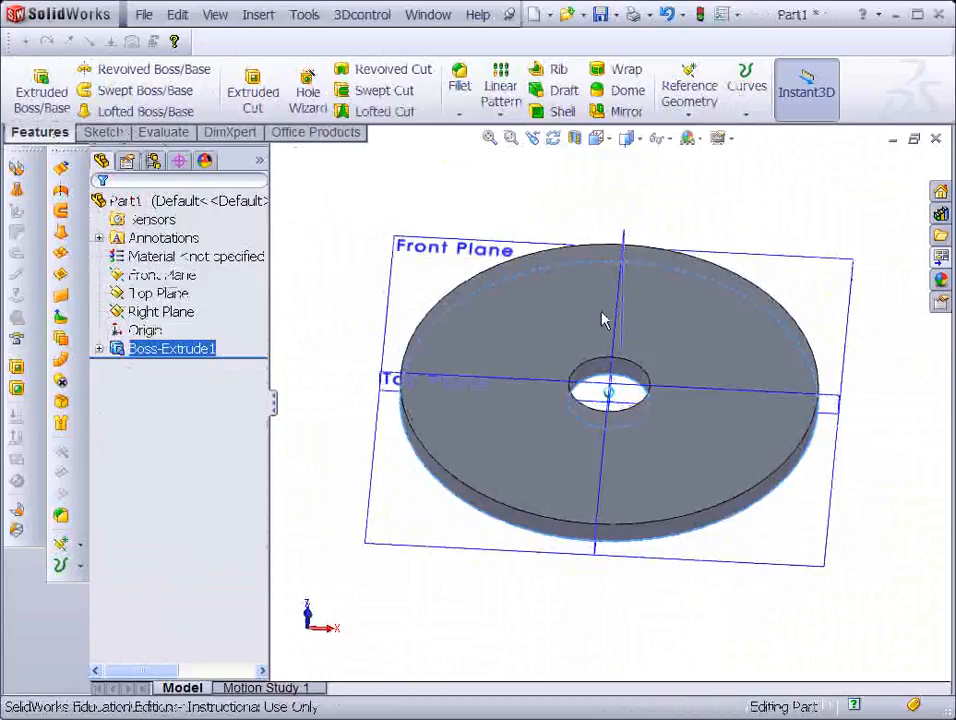
{"action": "middle_click_drag", "start_coordinate": [647, 300], "coordinate": [657, 320]}
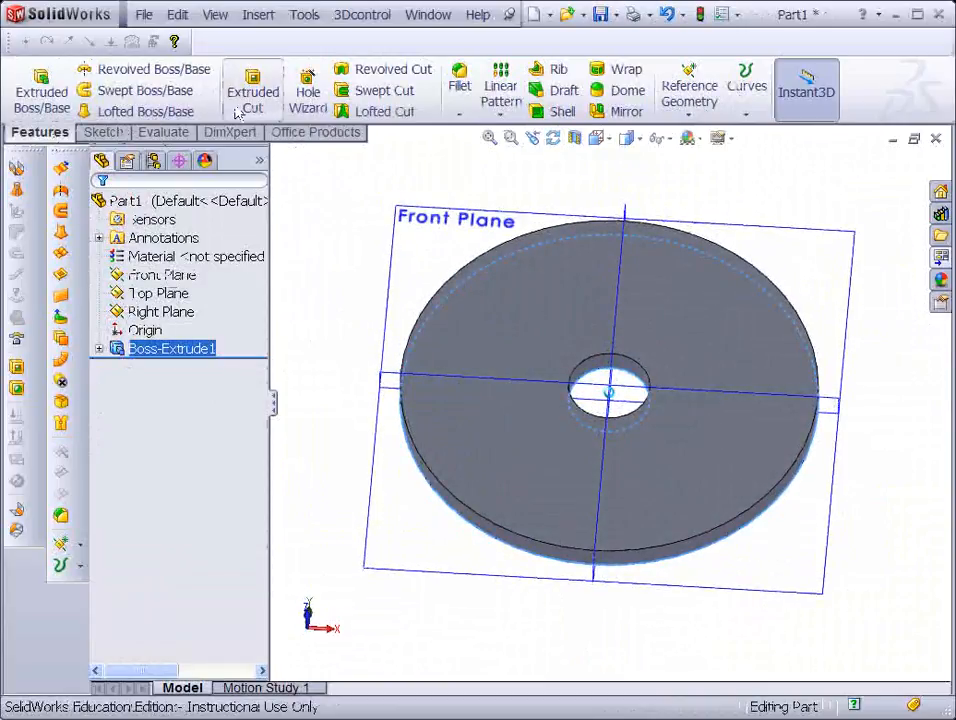
{"action": "left_click", "coordinate": [43, 90]}
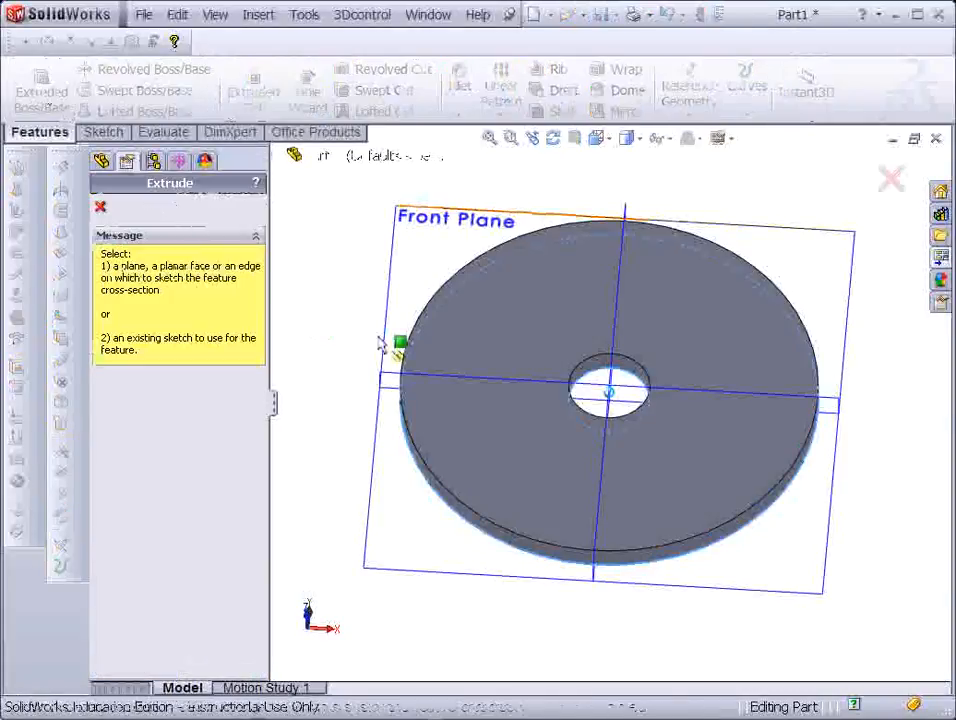
{"action": "left_click", "coordinate": [698, 348]}
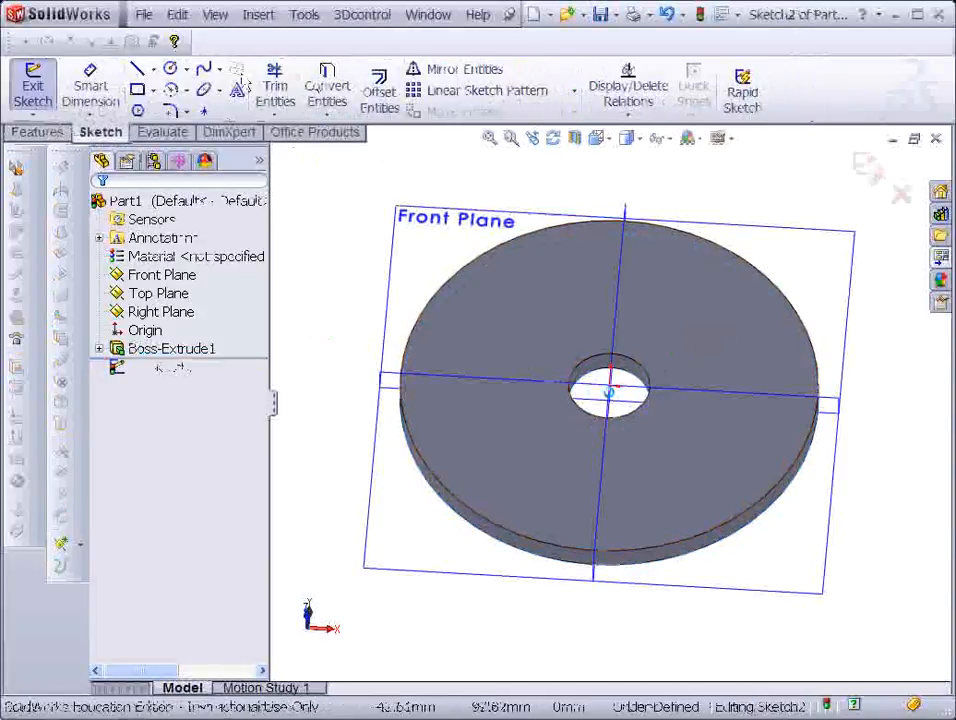
{"action": "left_click", "coordinate": [170, 68]}
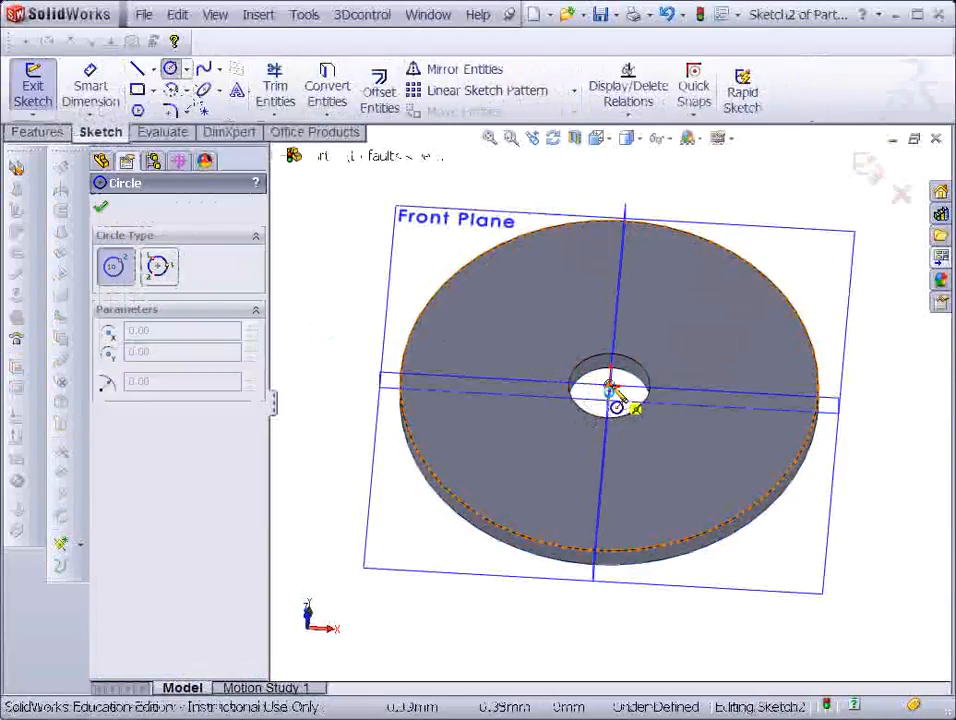
{"action": "left_click", "coordinate": [609, 392]}
{"action": "left_click", "coordinate": [748, 346]}
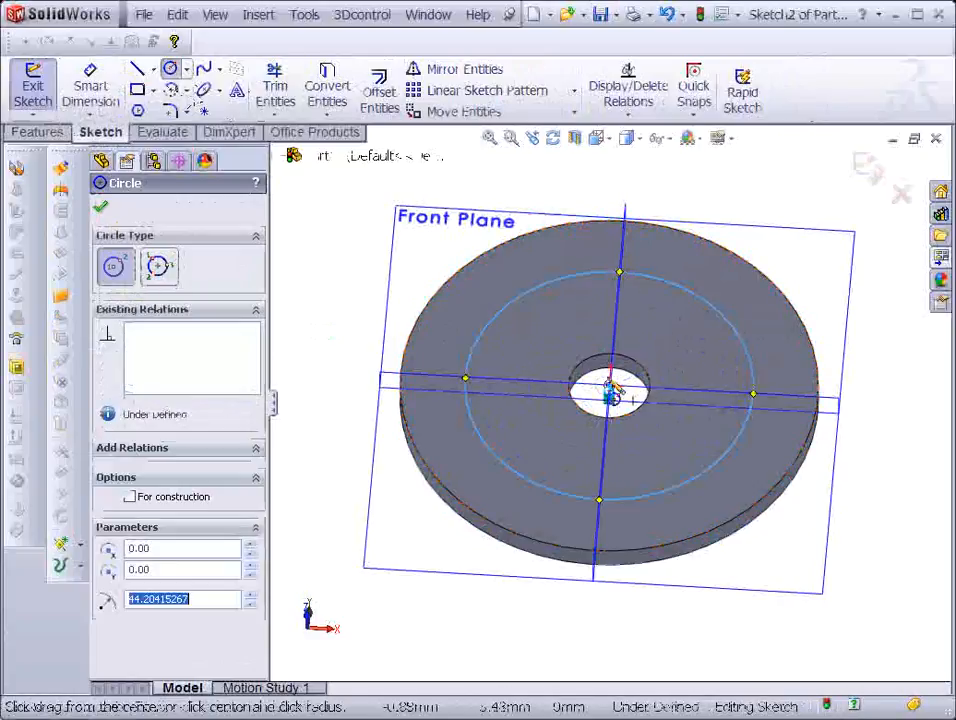
{"action": "left_click", "coordinate": [610, 385]}
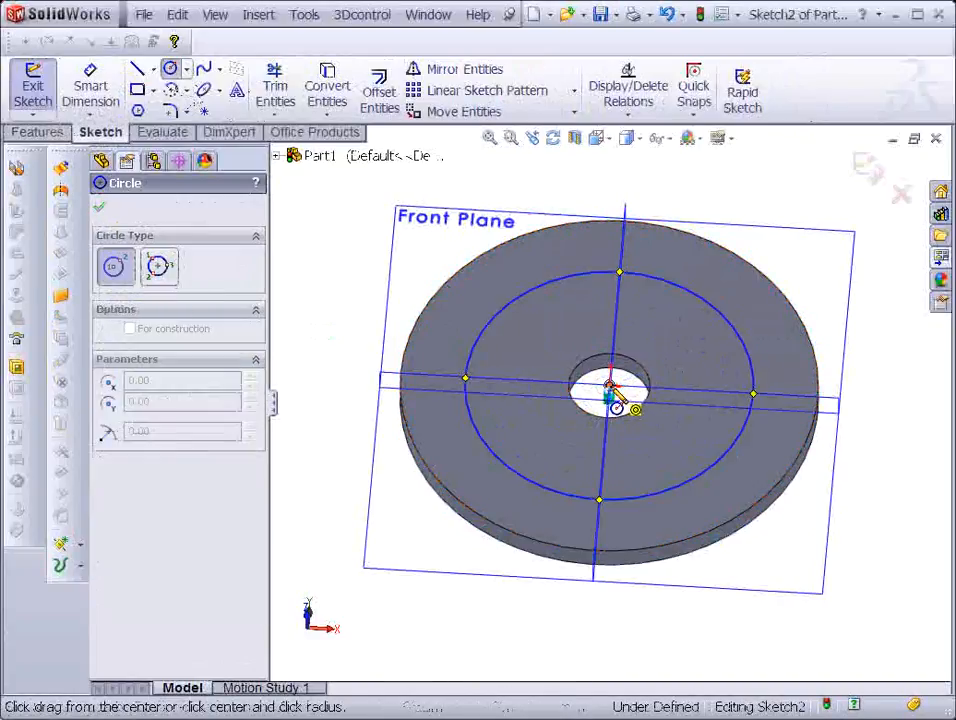
{"action": "left_click", "coordinate": [704, 346]}
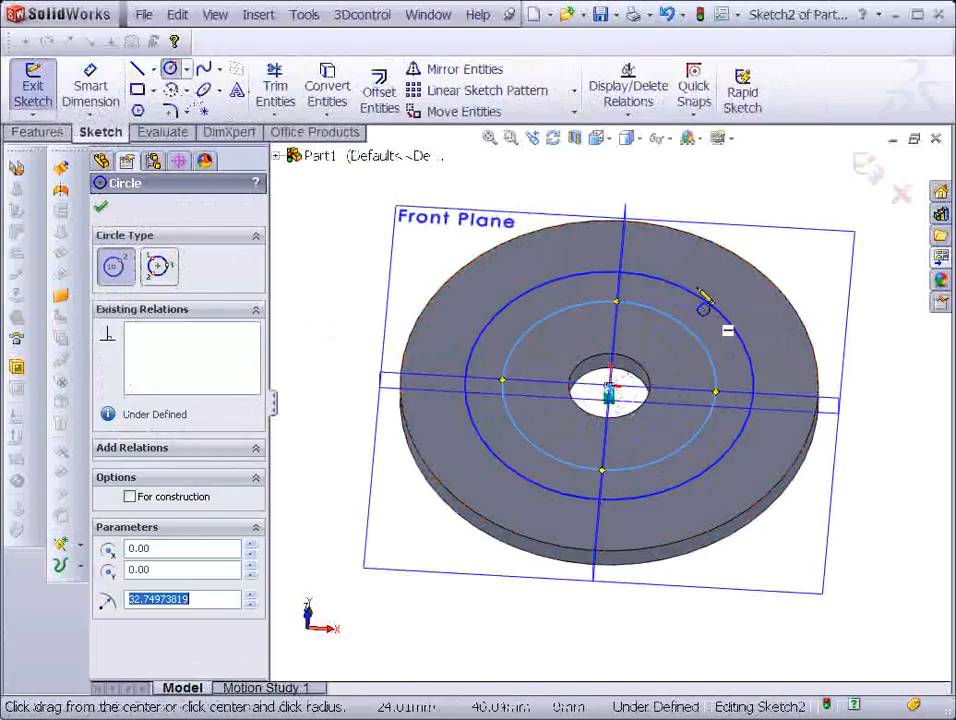
Step: Dimension the larger new circle on the disc face with a diameter of 85 mm
{"action": "left_click", "coordinate": [95, 79]}
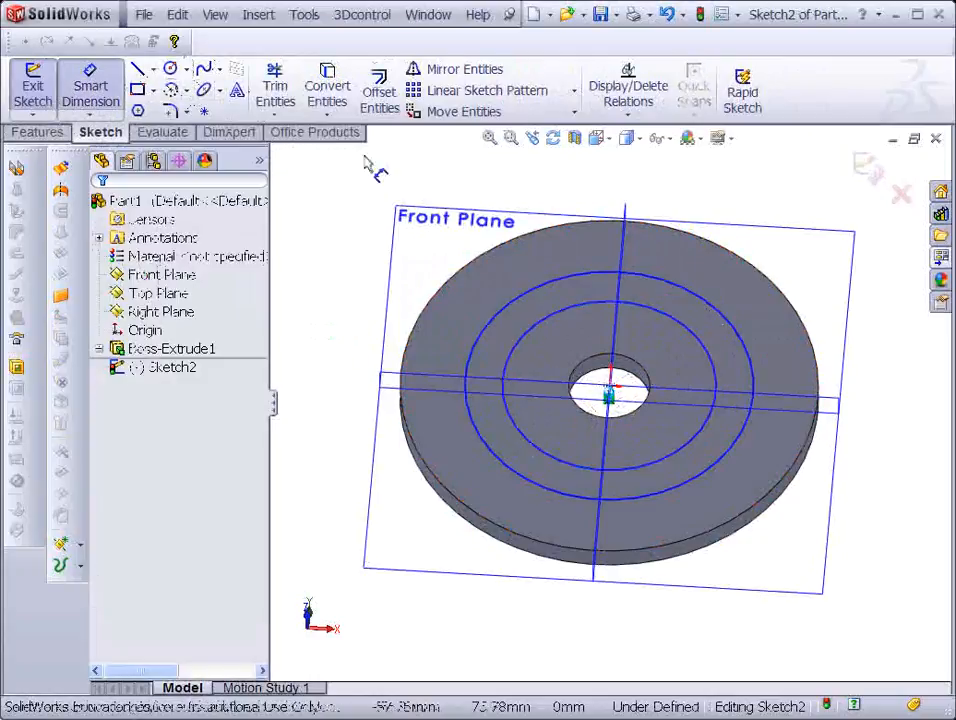
{"action": "left_click", "coordinate": [686, 298]}
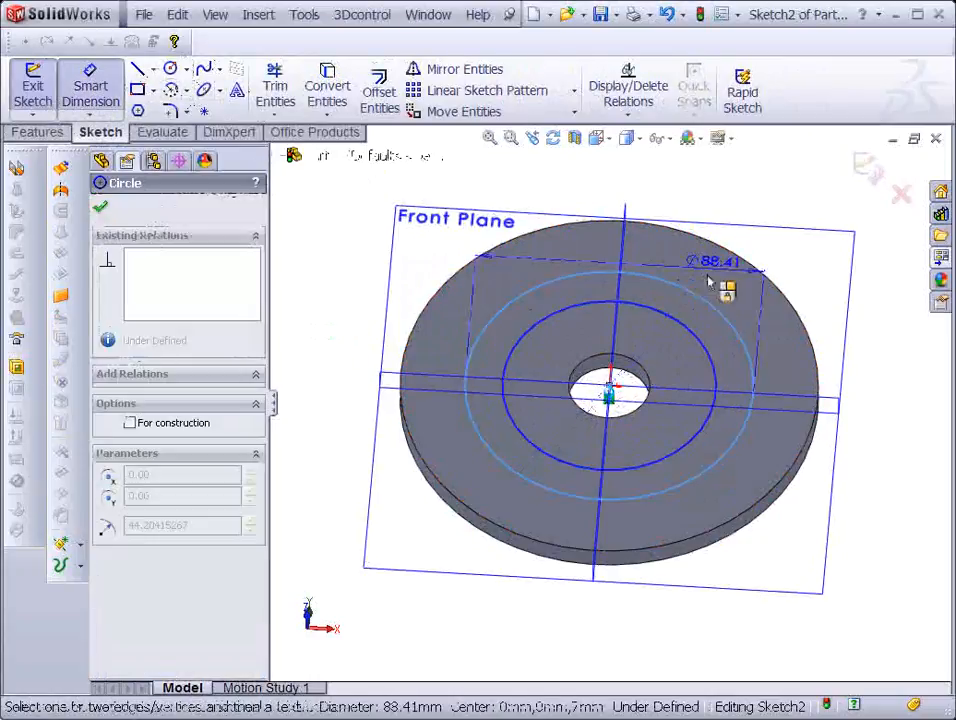
{"action": "left_click", "coordinate": [772, 201]}
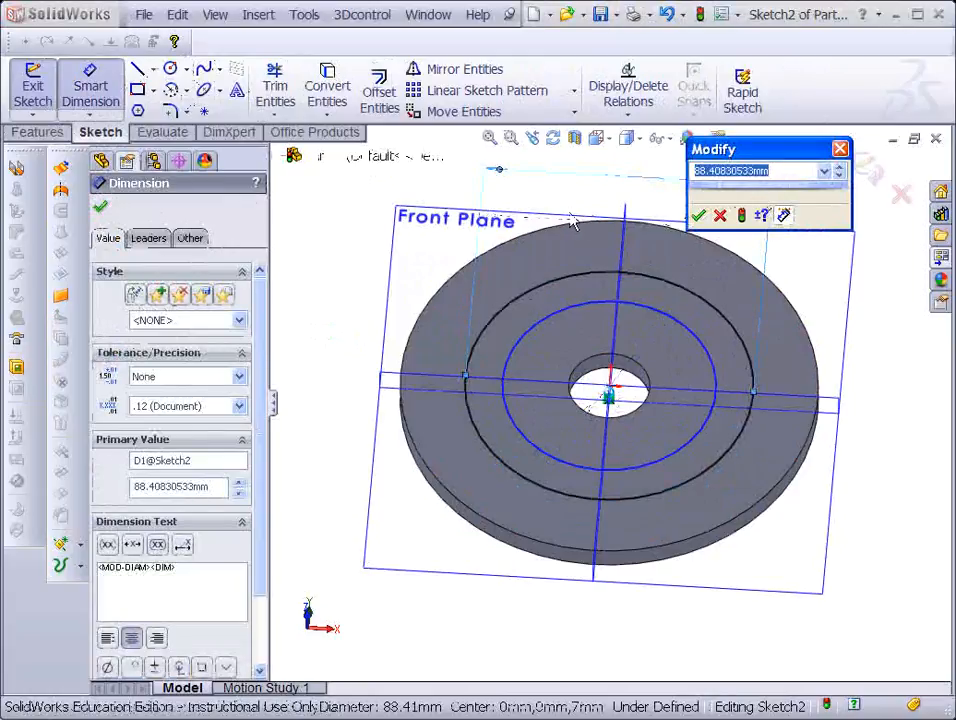
{"action": "type", "text": "4"}
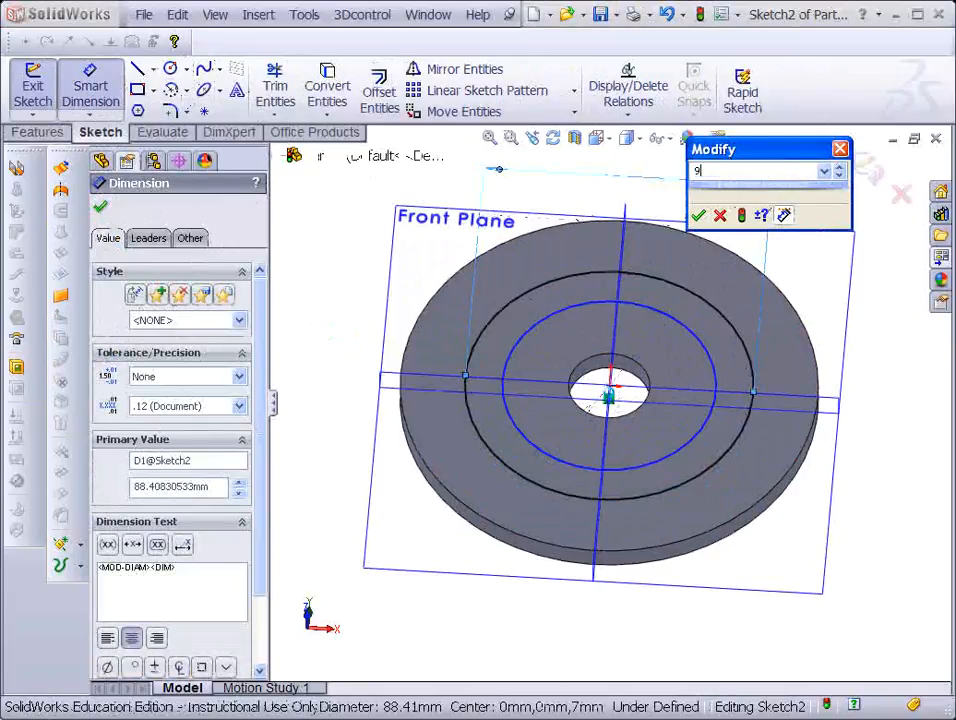
{"action": "key", "text": "BackSpace"}
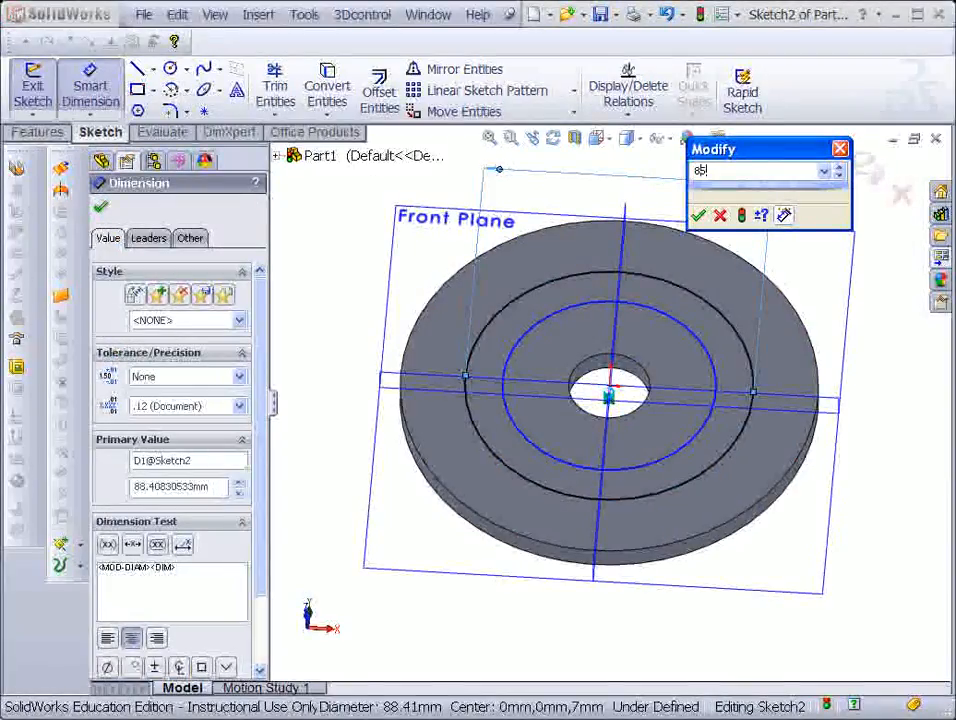
{"action": "key", "text": "Return"}
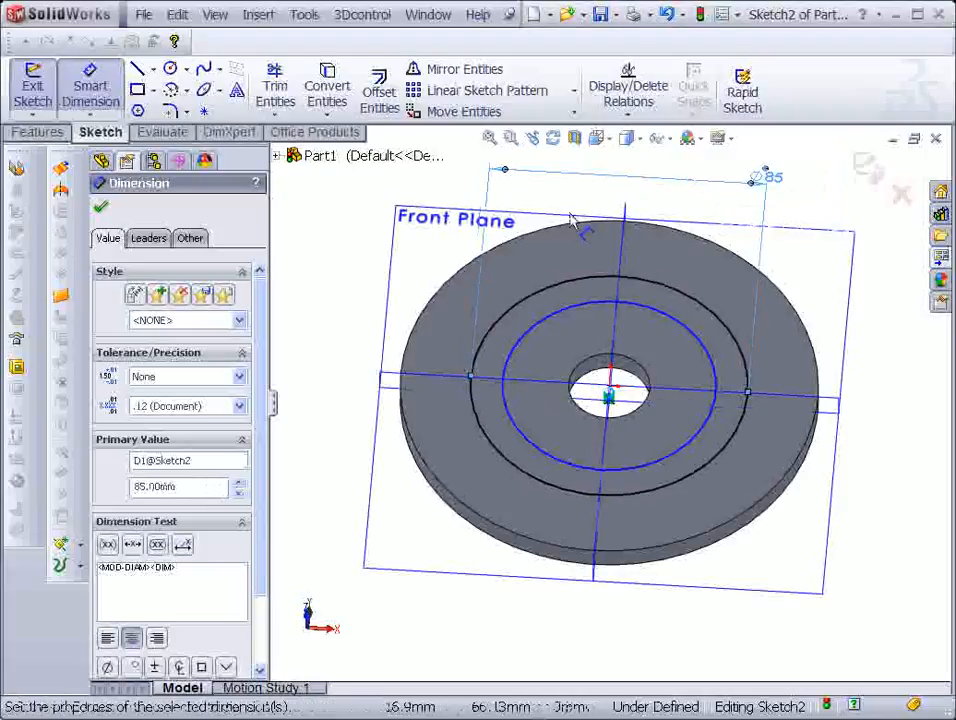
{"action": "left_click", "coordinate": [700, 338]}
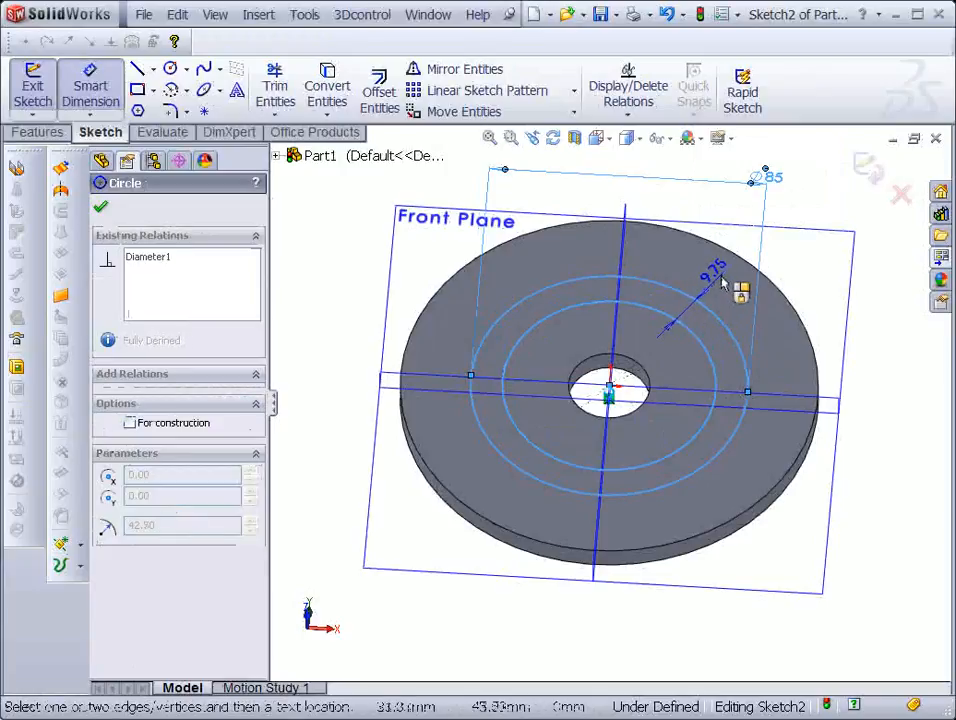
{"action": "left_click", "coordinate": [738, 288]}
{"action": "type", "text": "7"}
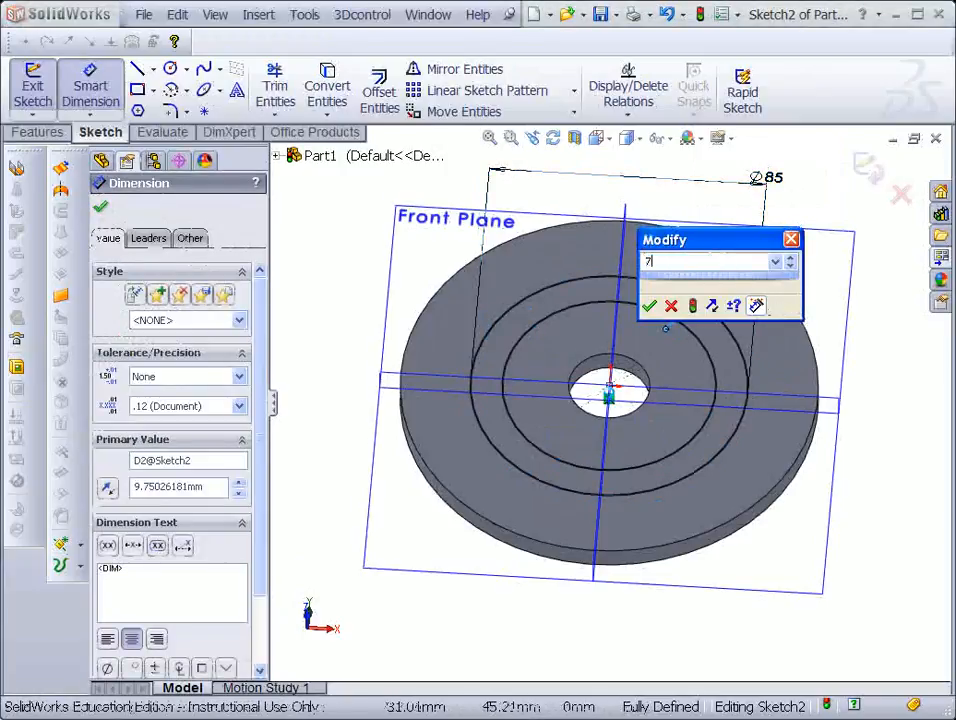
{"action": "type", "text": "0"}
{"action": "key", "text": "Return"}
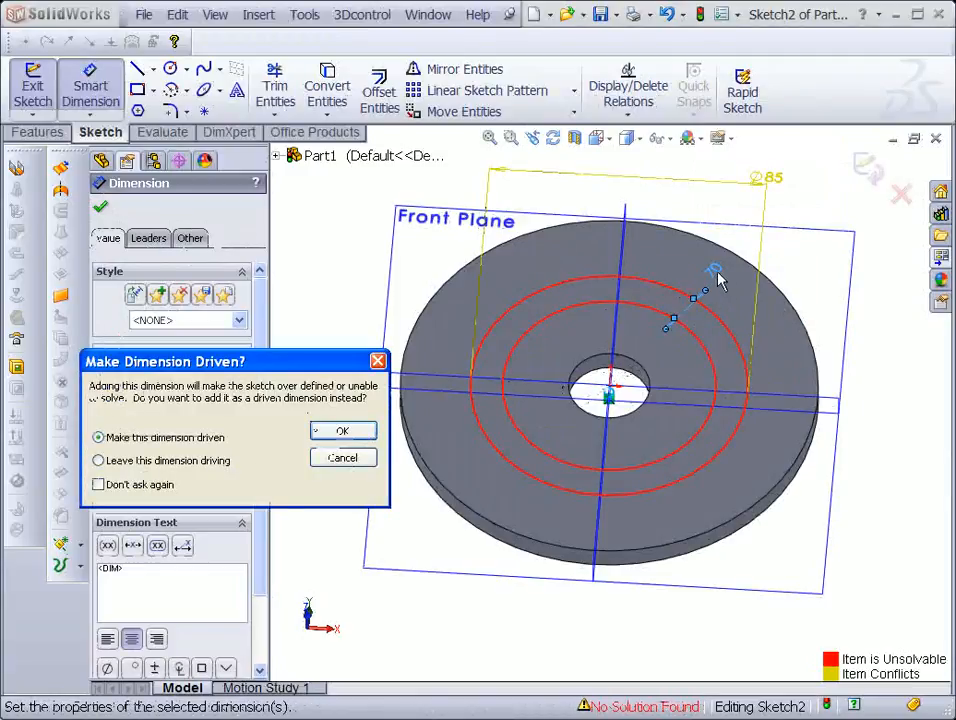
{"action": "left_click", "coordinate": [343, 458]}
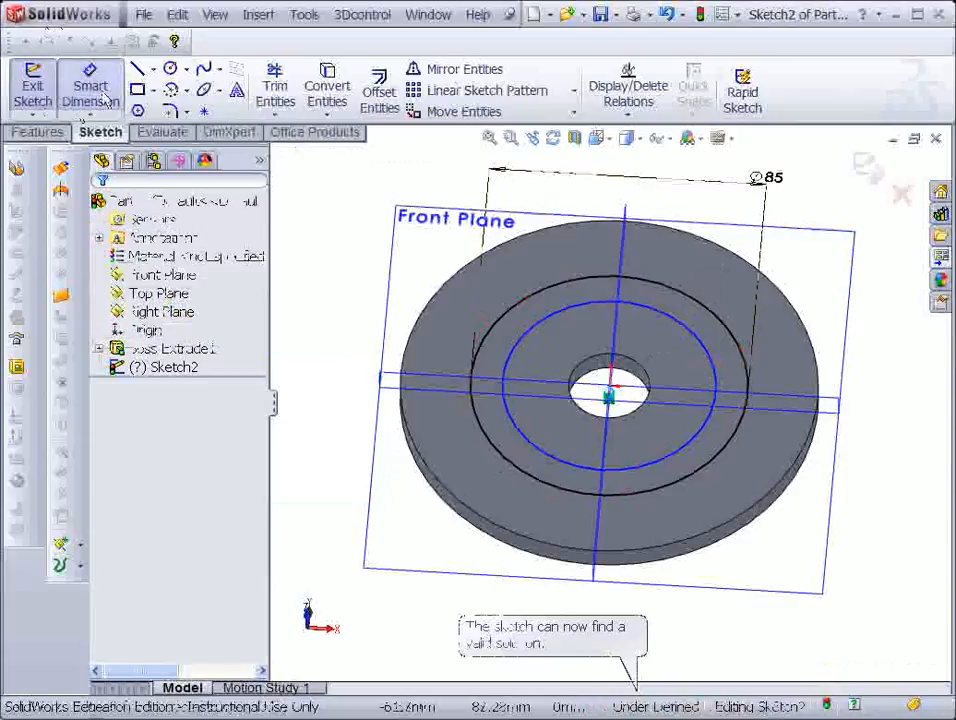
Step: Dimension the radial gap between the two concentric circles on the disc face as 5 mm
{"action": "left_click", "coordinate": [693, 335]}
{"action": "left_click", "coordinate": [725, 320]}
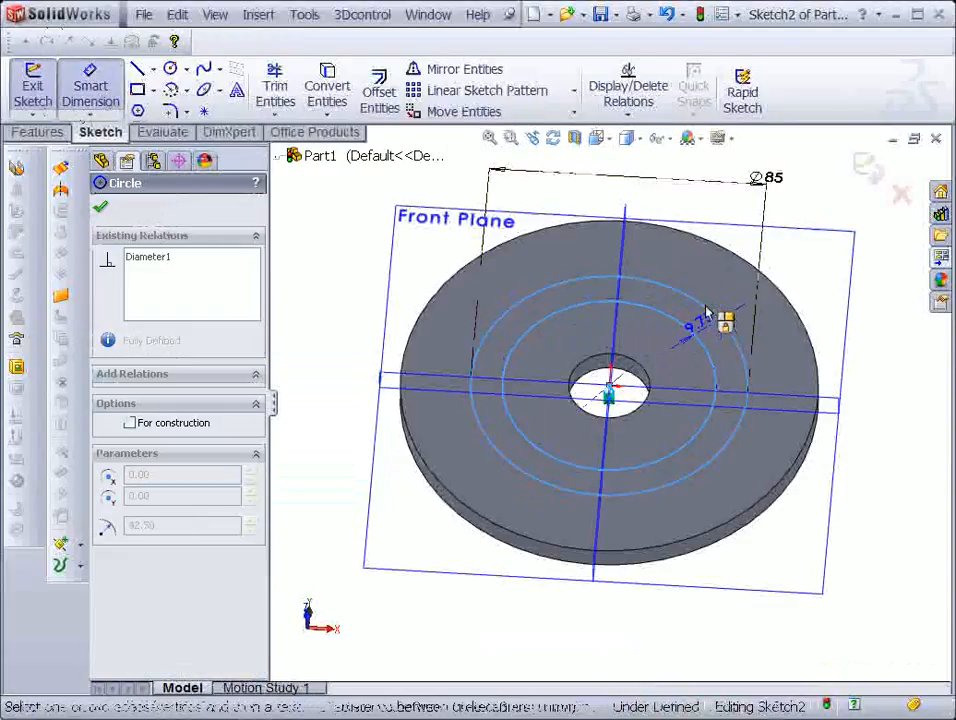
{"action": "left_click", "coordinate": [715, 268]}
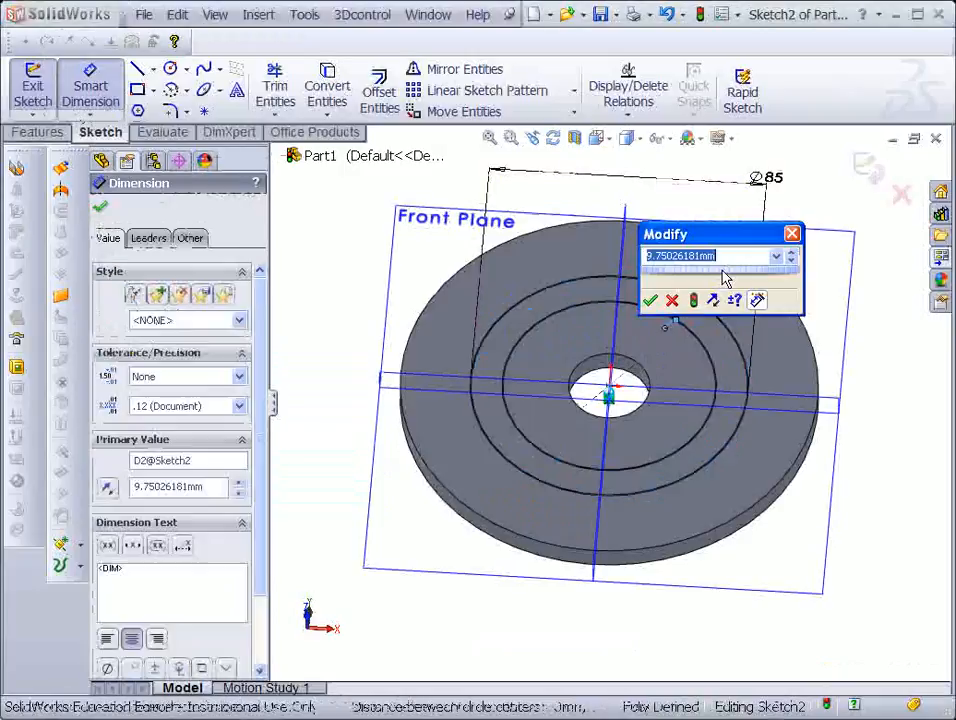
{"action": "type", "text": "5"}
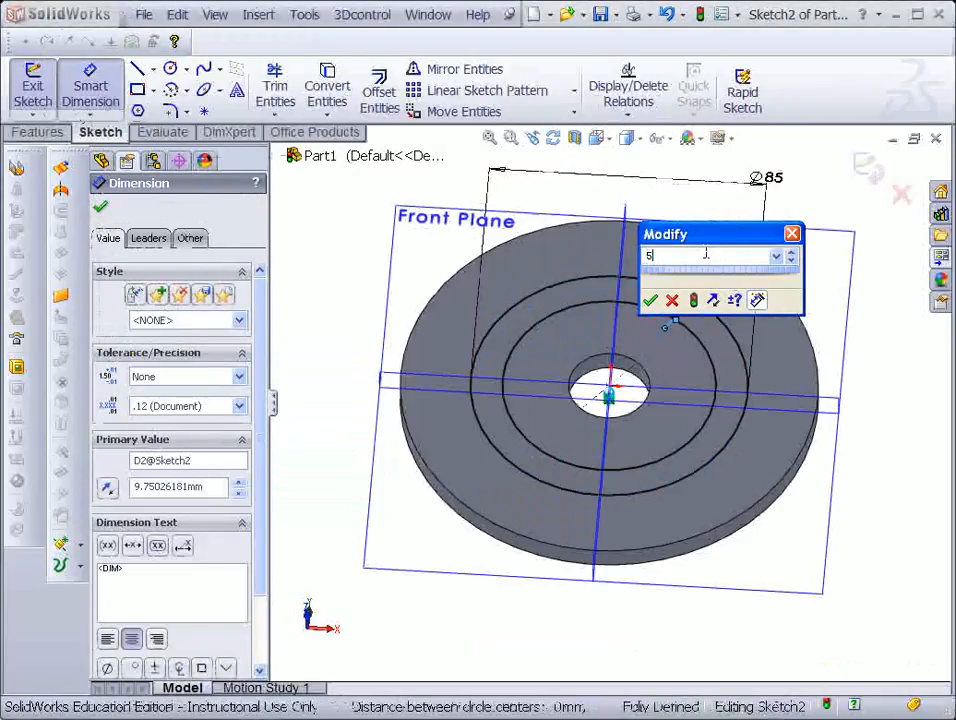
{"action": "key", "text": "Return"}
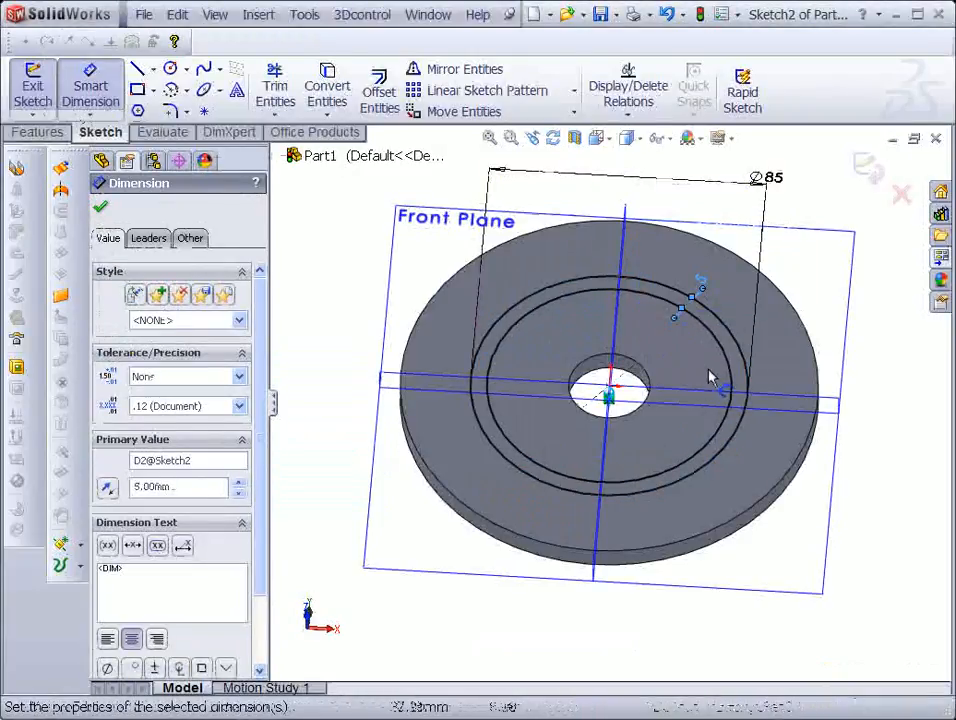
Step: Extrude the ring profile between the two circles as a boss with a blind depth of 30 mm, merged with the disc
{"action": "middle_click_drag", "start_coordinate": [691, 381], "coordinate": [695, 349]}
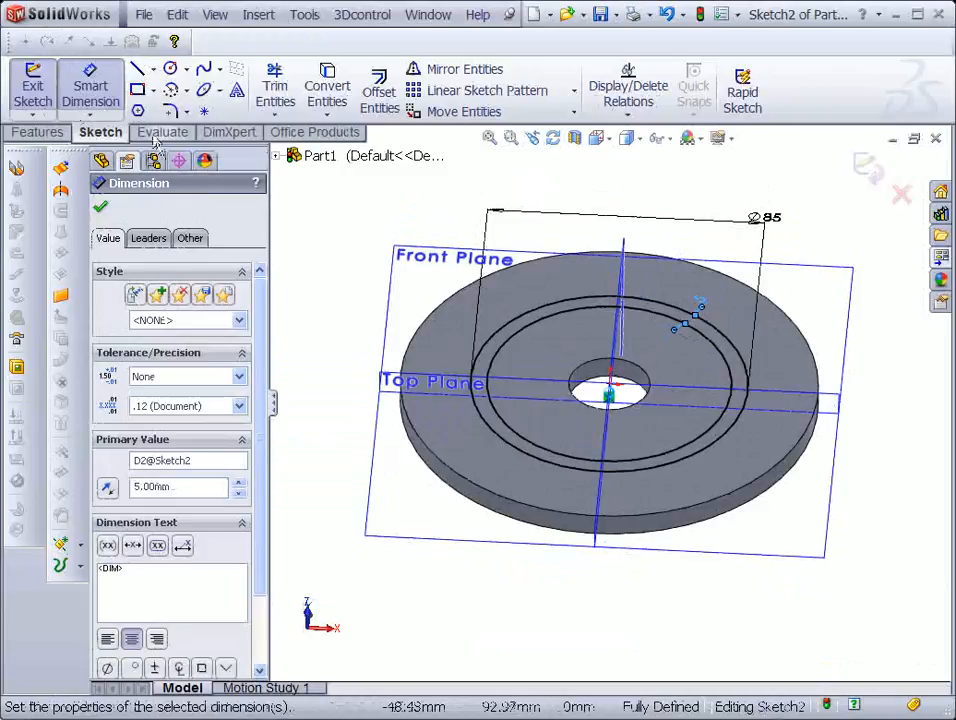
{"action": "left_click", "coordinate": [40, 133]}
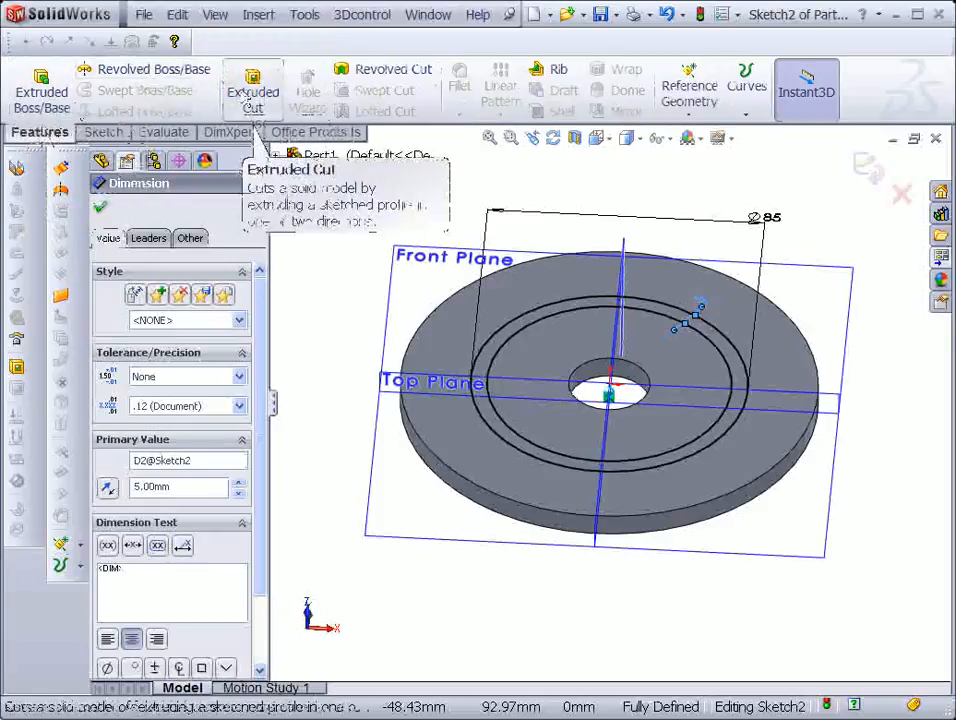
{"action": "left_click", "coordinate": [45, 92]}
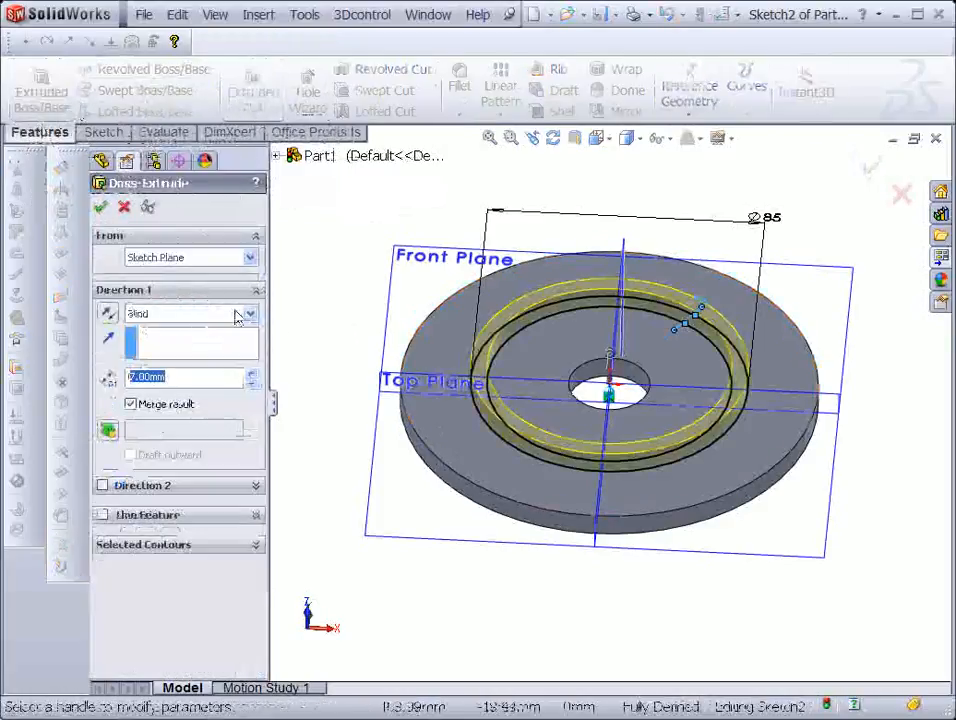
{"action": "type", "text": "3in"}
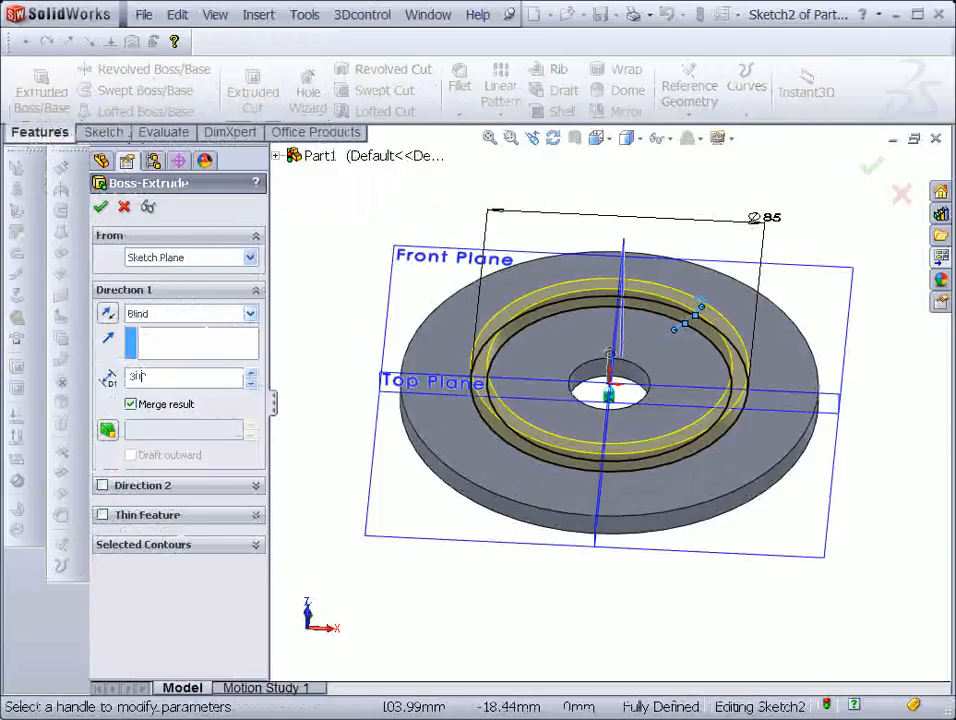
{"action": "key", "text": "Return"}
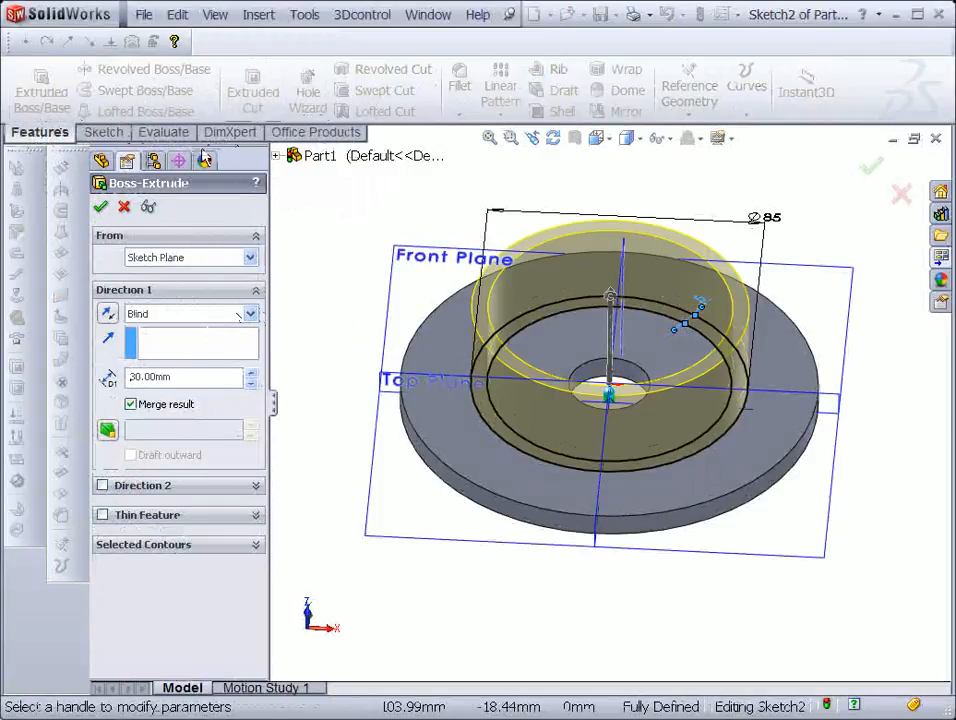
{"action": "left_click", "coordinate": [101, 206]}
Step: Set the raised ring's extrusion height to 12 mm and rebuild the part
{"action": "middle_click_drag", "start_coordinate": [352, 397], "coordinate": [352, 349]}
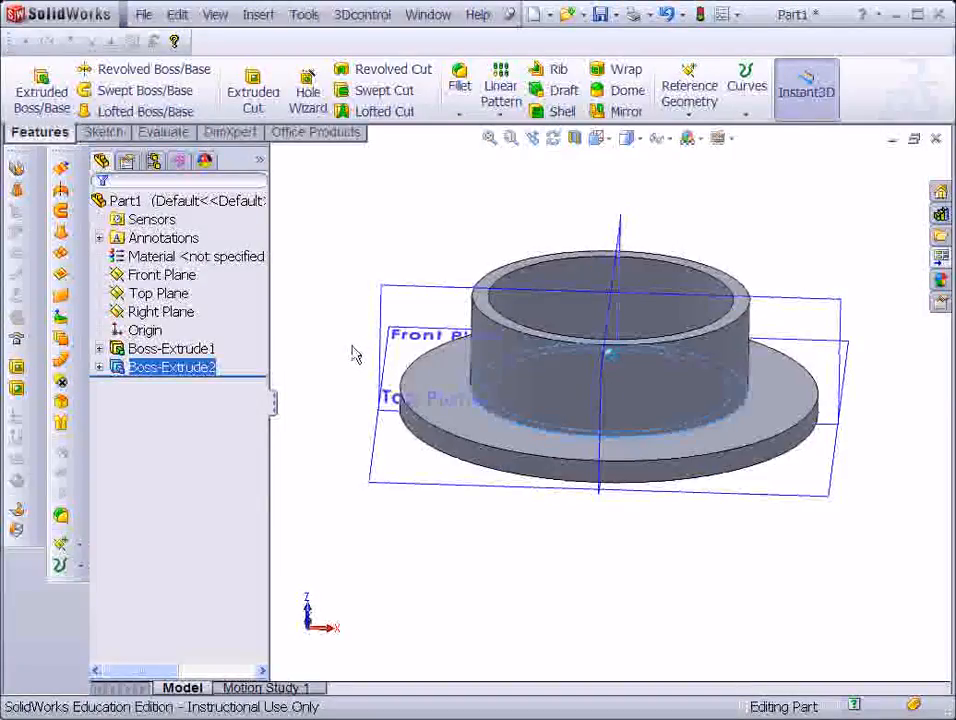
{"action": "middle_click_drag", "start_coordinate": [582, 438], "coordinate": [585, 530]}
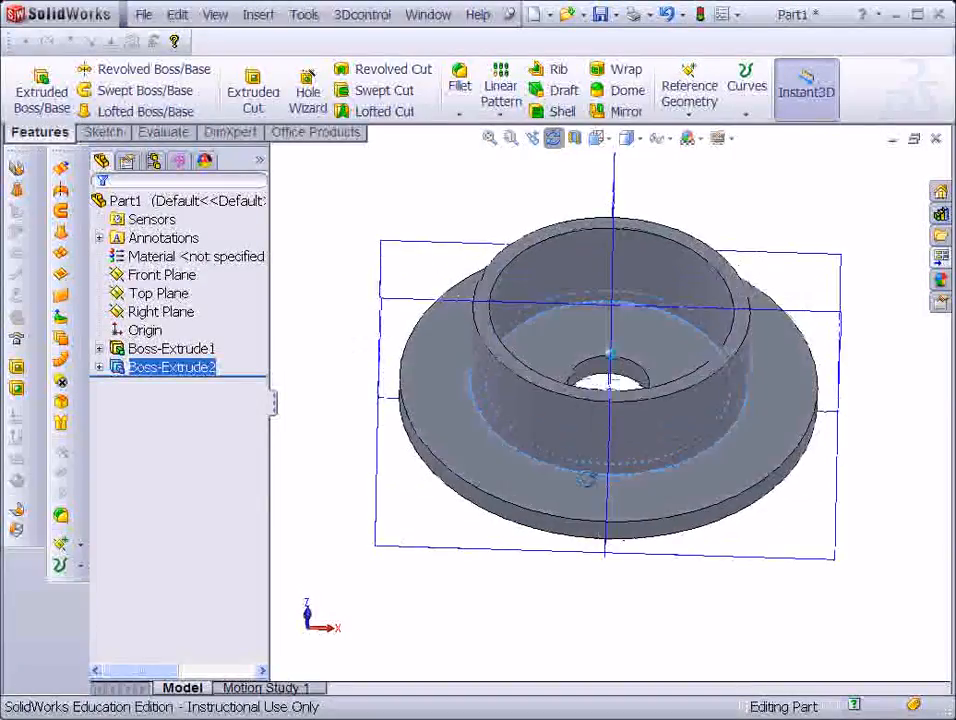
{"action": "left_click", "coordinate": [656, 433]}
{"action": "middle_click_drag", "start_coordinate": [637, 512], "coordinate": [700, 494]}
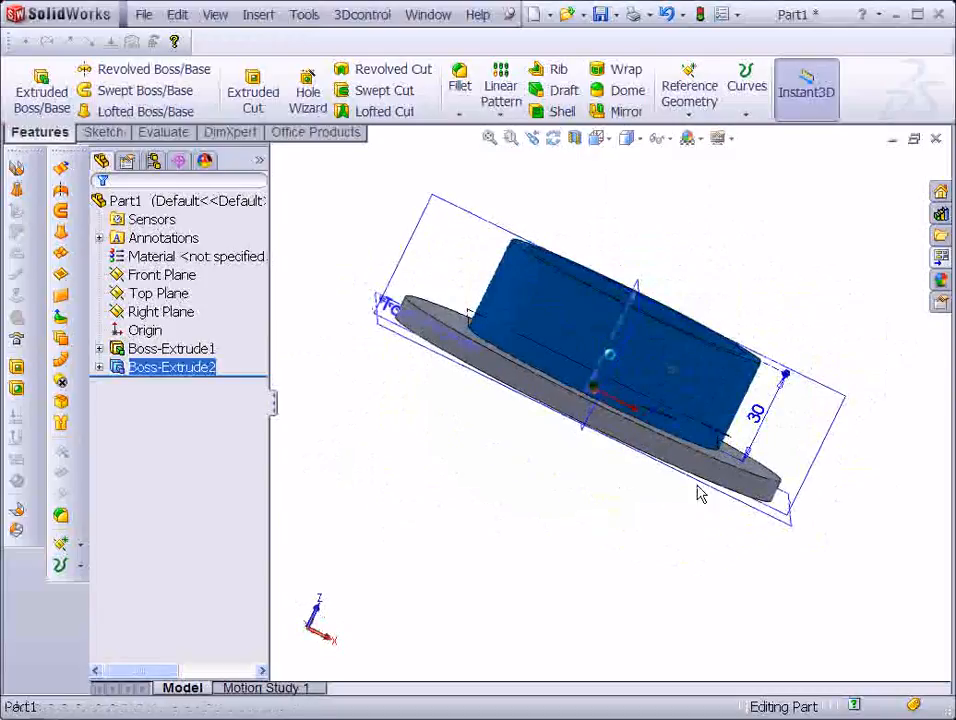
{"action": "double_click", "coordinate": [759, 427]}
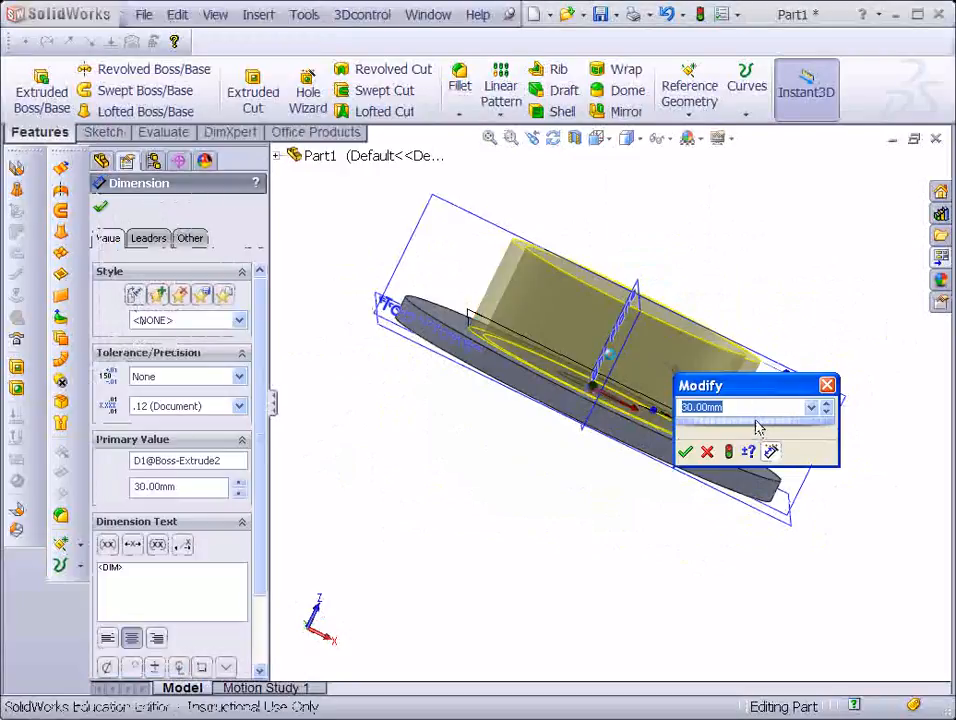
{"action": "type", "text": "12"}
{"action": "key", "text": "Return"}
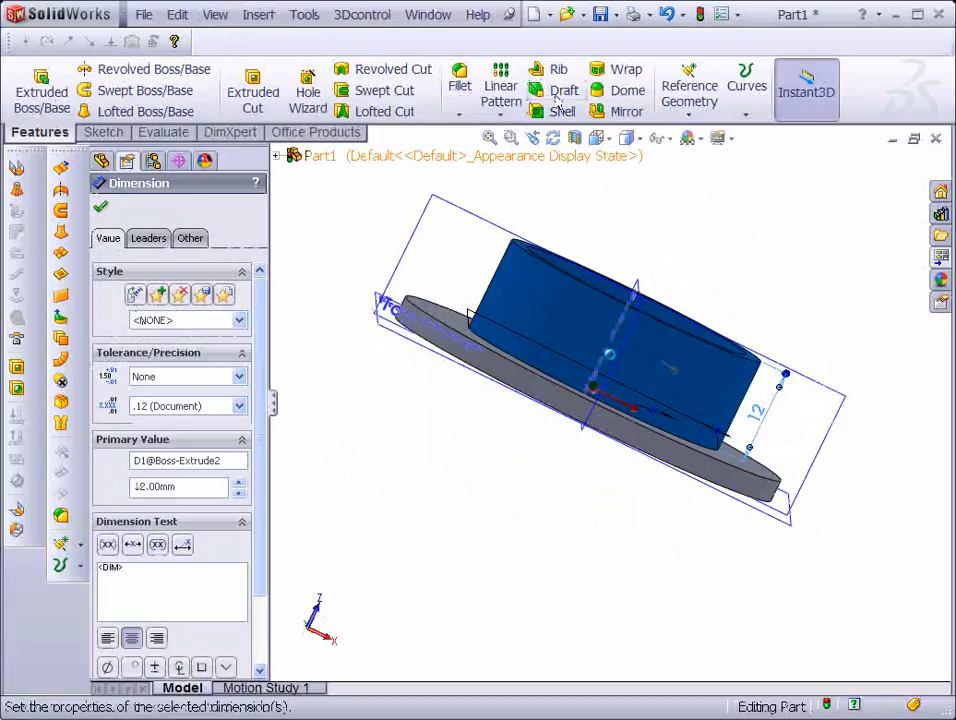
{"action": "left_click", "coordinate": [699, 14]}
Step: Start a boss extrusion on the flat face inside the ring and sketch two concentric circles above the centre hole, radii about 8.8 mm and 4.5 mm
{"action": "mouse_move", "coordinate": [719, 314]}
{"action": "middle_mouse_down"}
{"action": "mouse_move", "coordinate": [719, 324]}
{"action": "mouse_move", "coordinate": [687, 314]}
{"action": "mouse_move", "coordinate": [716, 364]}
{"action": "mouse_move", "coordinate": [694, 364]}
{"action": "middle_mouse_up"}
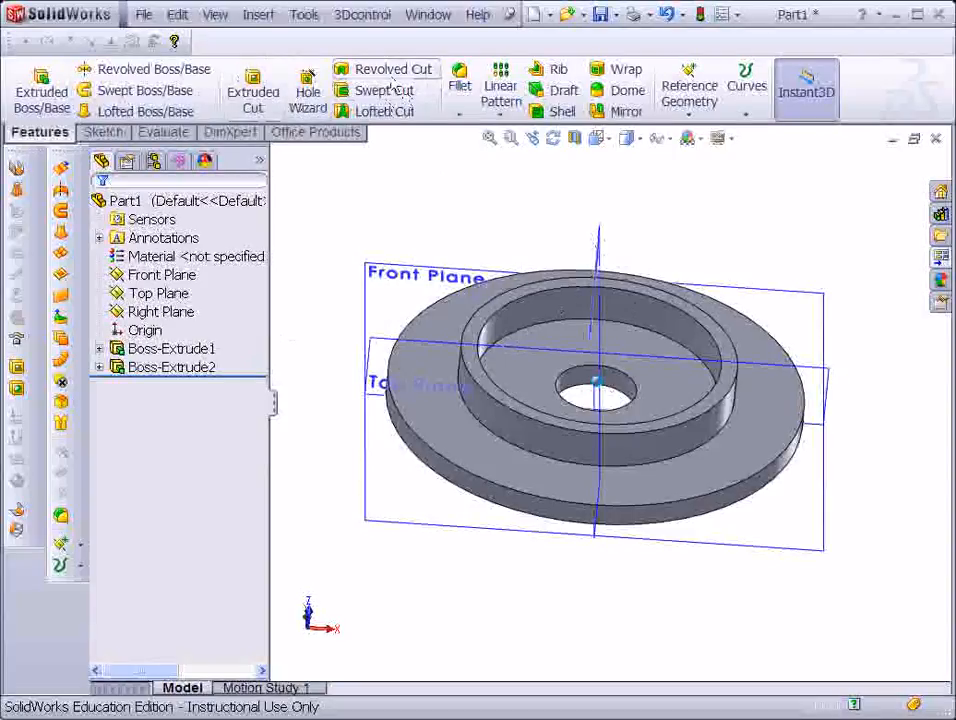
{"action": "middle_click_drag", "start_coordinate": [397, 198], "coordinate": [504, 286]}
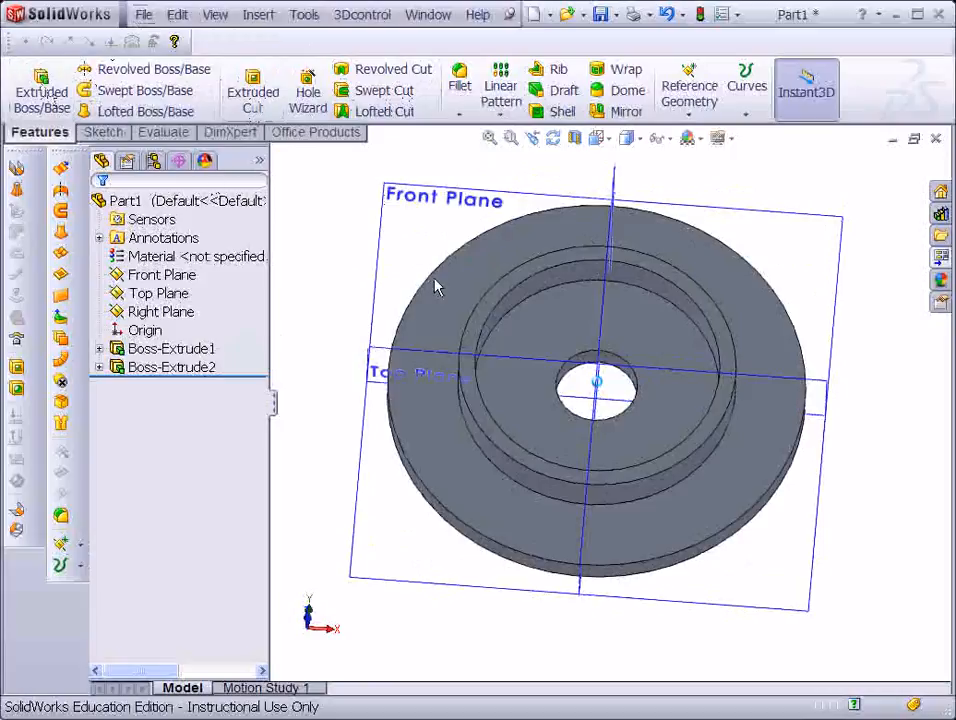
{"action": "left_click", "coordinate": [44, 76]}
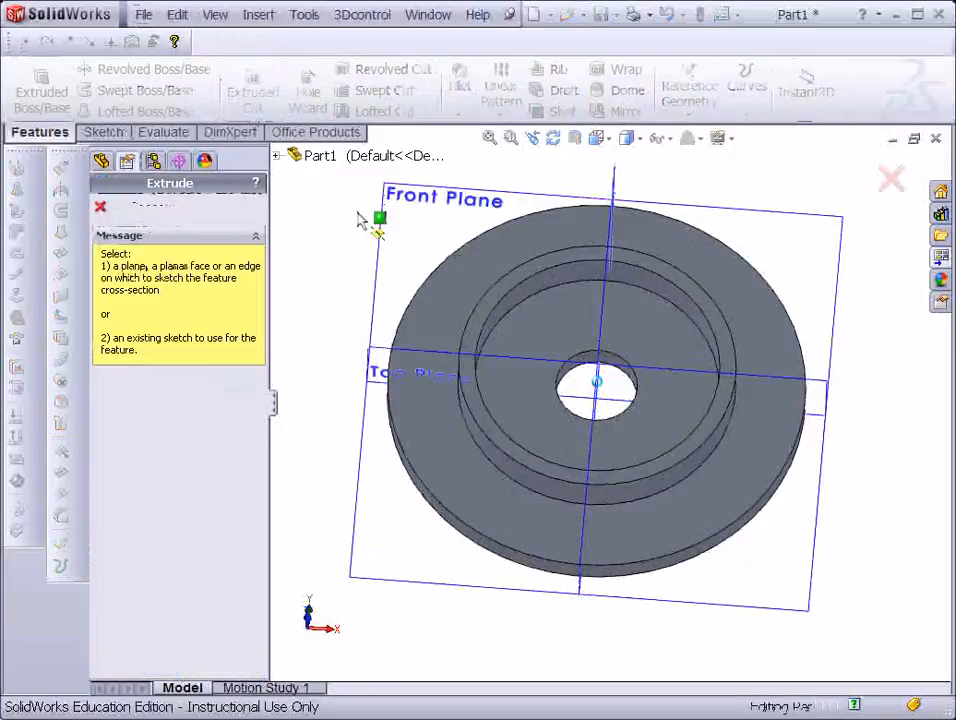
{"action": "left_click", "coordinate": [562, 325]}
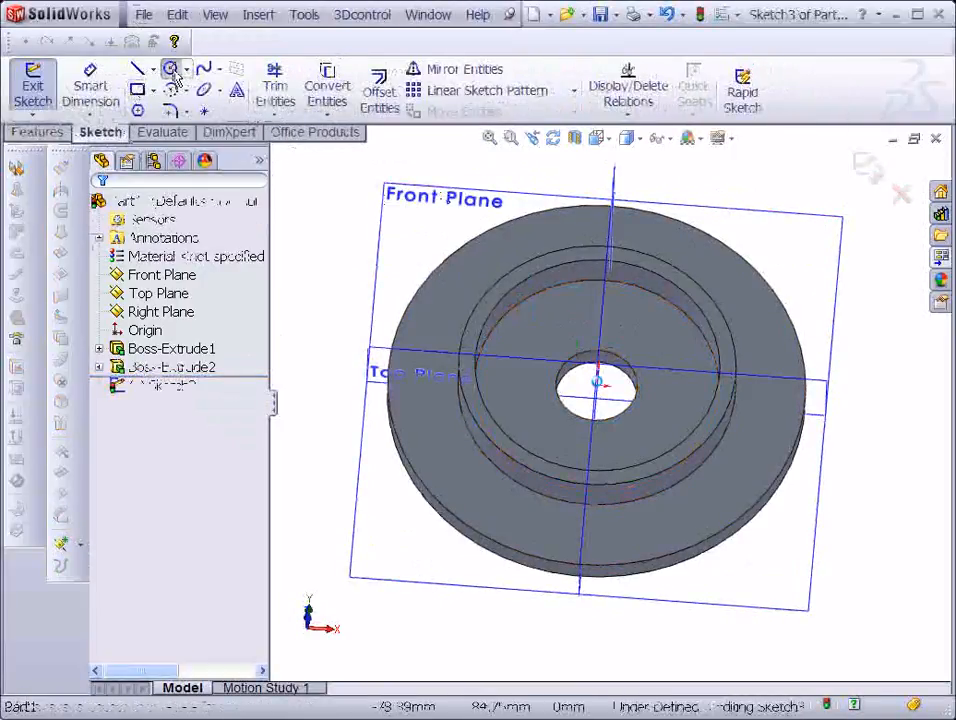
{"action": "left_click", "coordinate": [173, 74]}
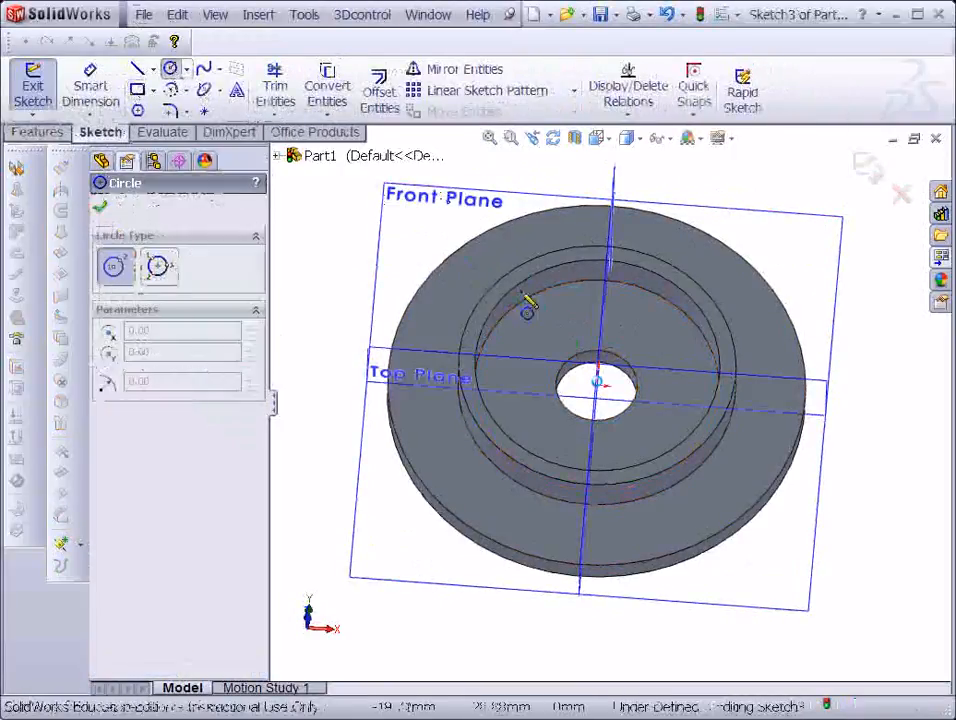
{"action": "left_click", "coordinate": [627, 299]}
{"action": "left_click", "coordinate": [648, 323]}
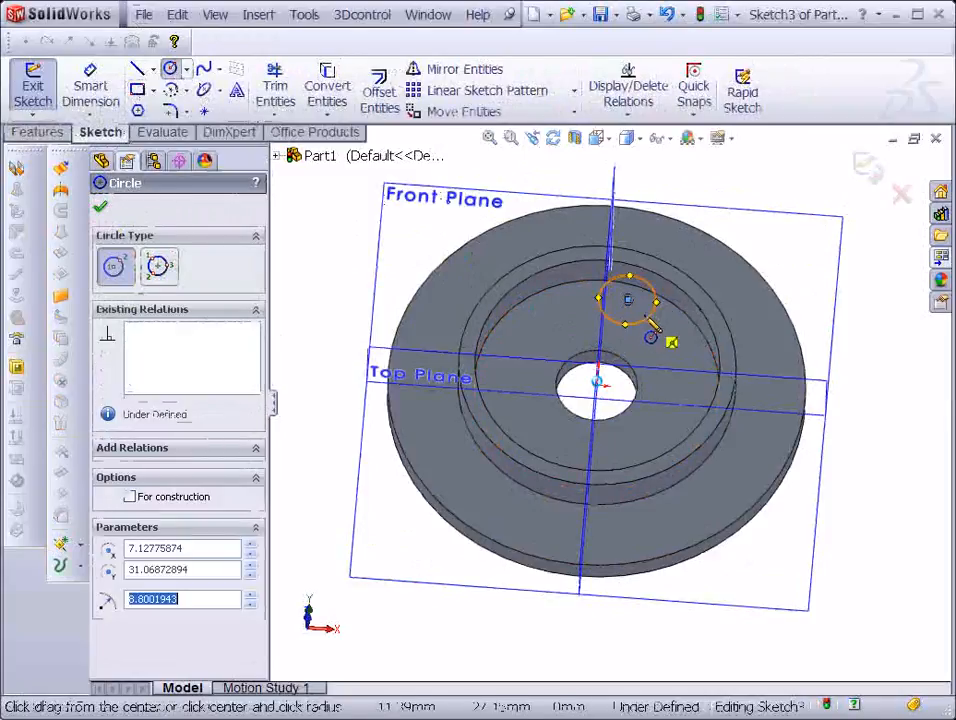
{"action": "left_click", "coordinate": [627, 299]}
{"action": "left_click", "coordinate": [644, 317]}
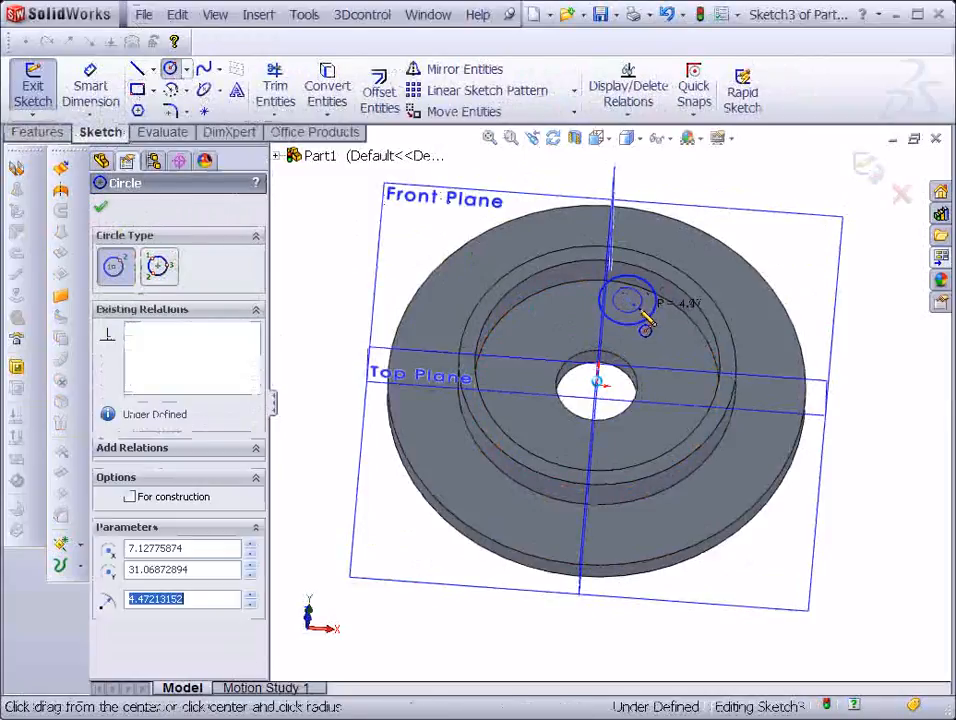
{"action": "scroll", "coordinate": [644, 320], "scroll_direction": "up", "scroll_amount": 3}
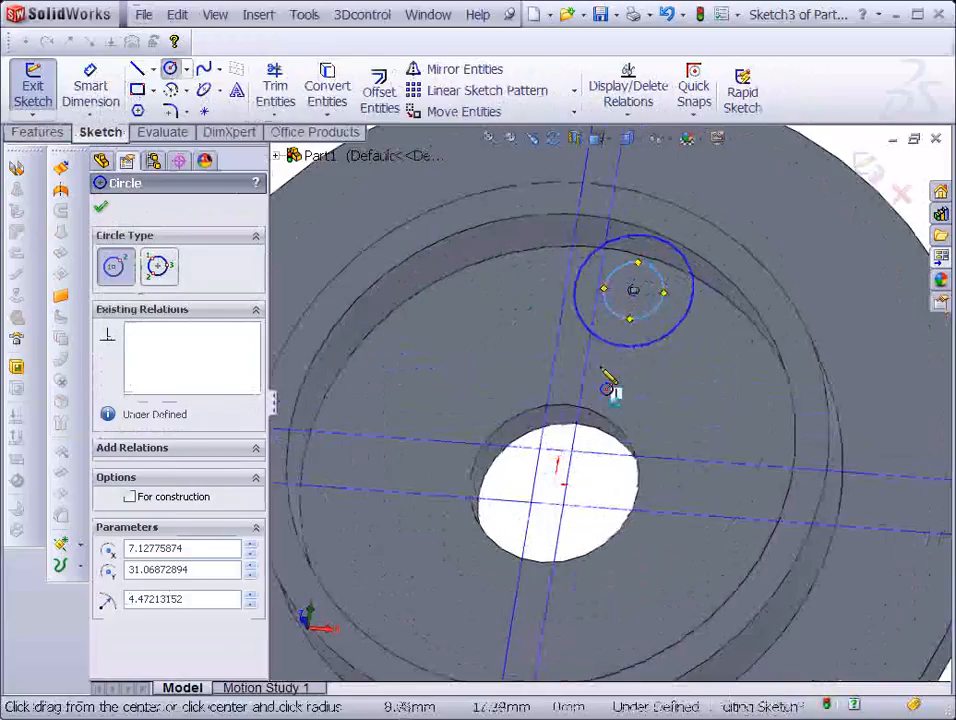
{"action": "key", "text": "Escape"}
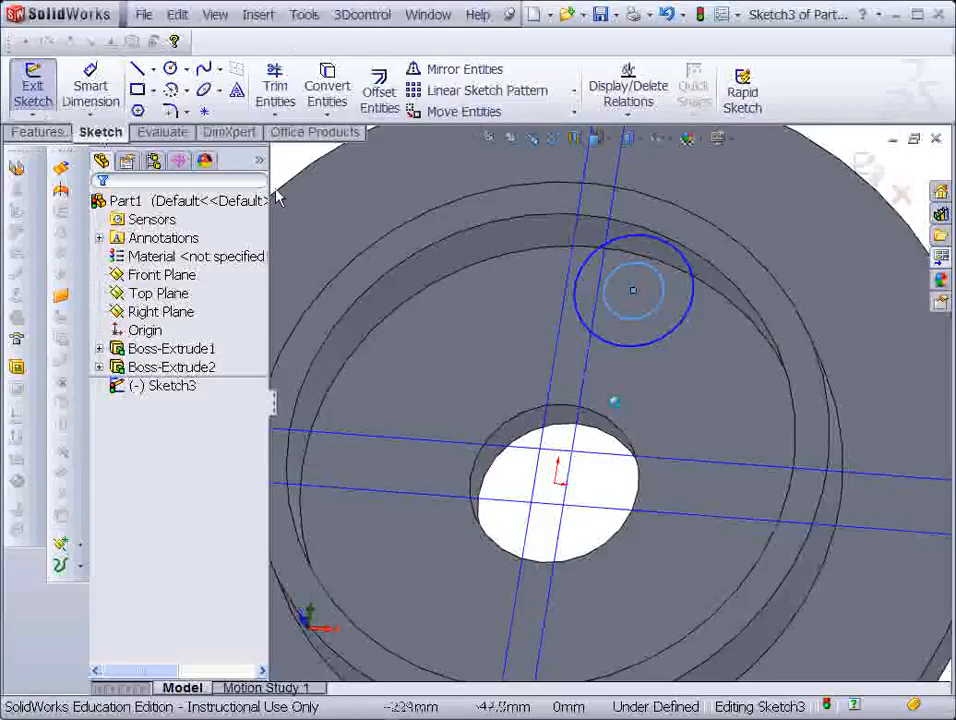
Step: Make the shared centre point of the two small circles coincident with the Right Plane
{"action": "left_click", "coordinate": [564, 324], "text": "ctrl"}
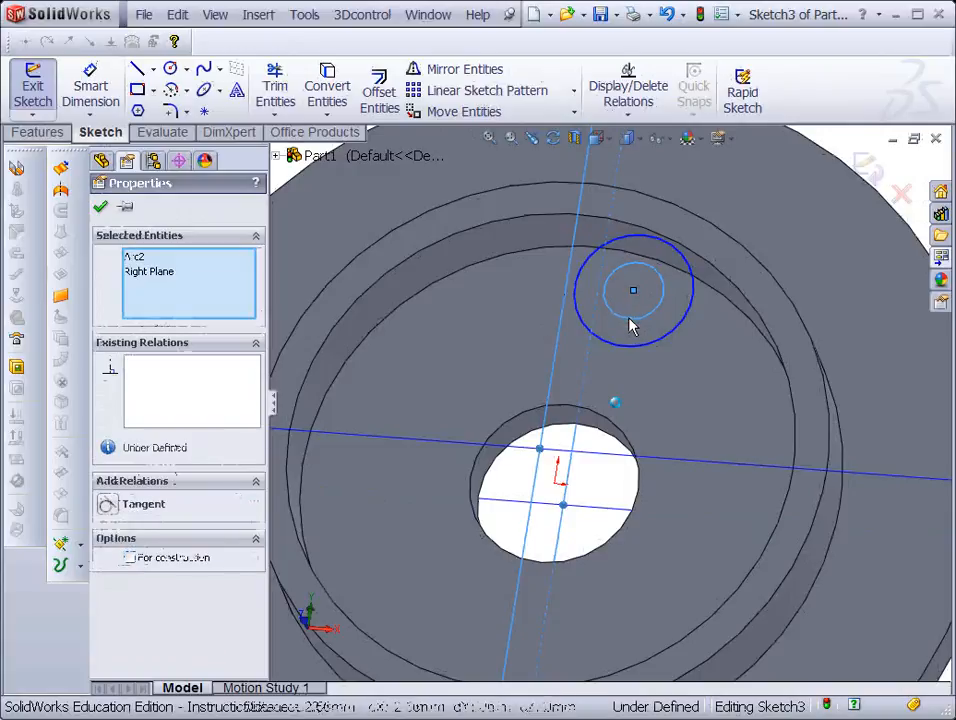
{"action": "key", "text": "Escape"}
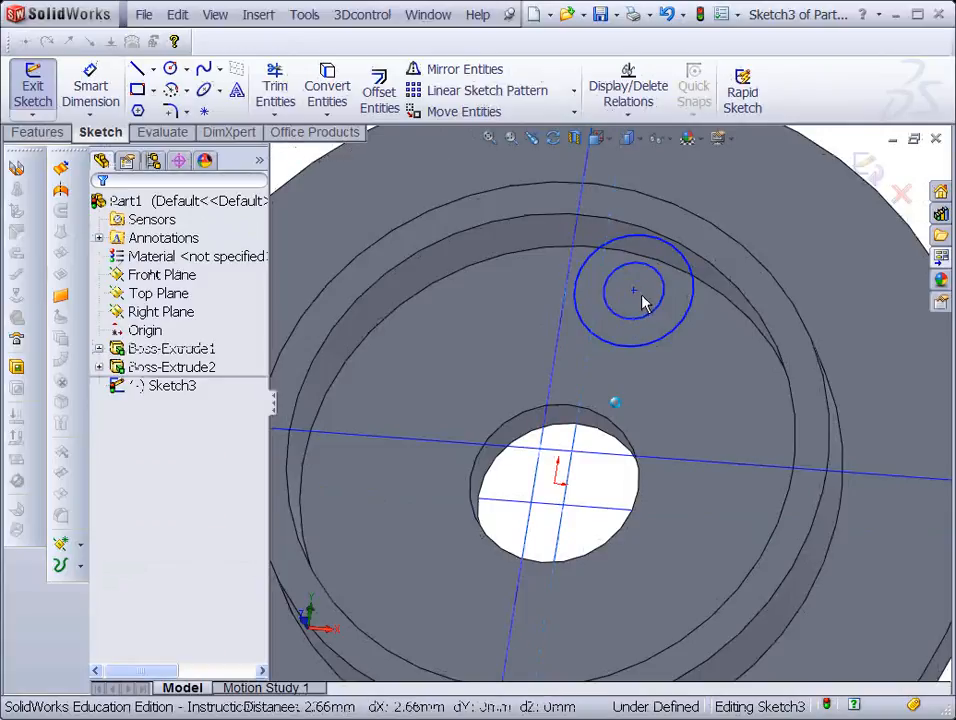
{"action": "left_click", "coordinate": [638, 298]}
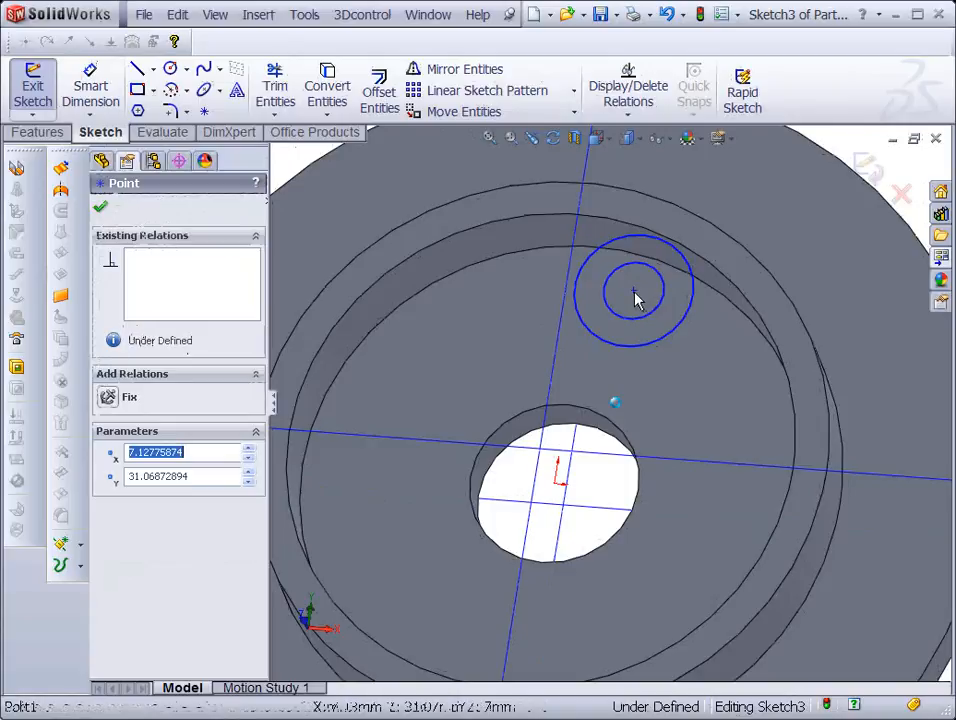
{"action": "left_click", "coordinate": [569, 327]}
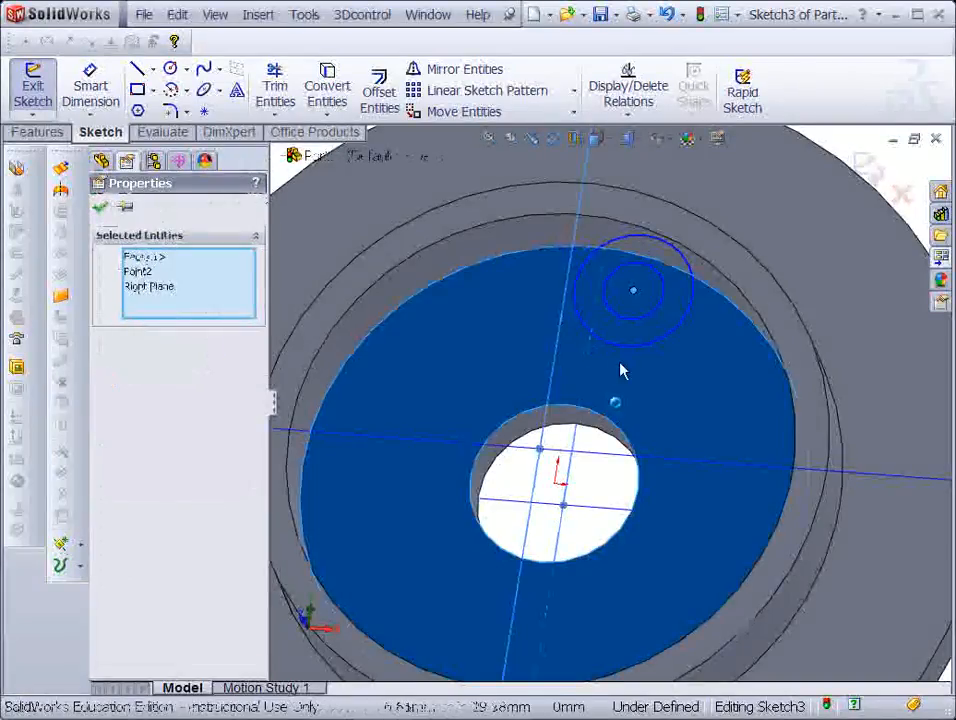
{"action": "left_click", "coordinate": [619, 362], "text": "ctrl"}
{"action": "left_click", "coordinate": [112, 505]}
Step: Dimension the inner small circle with a diameter of 15 mm
{"action": "left_click", "coordinate": [90, 86]}
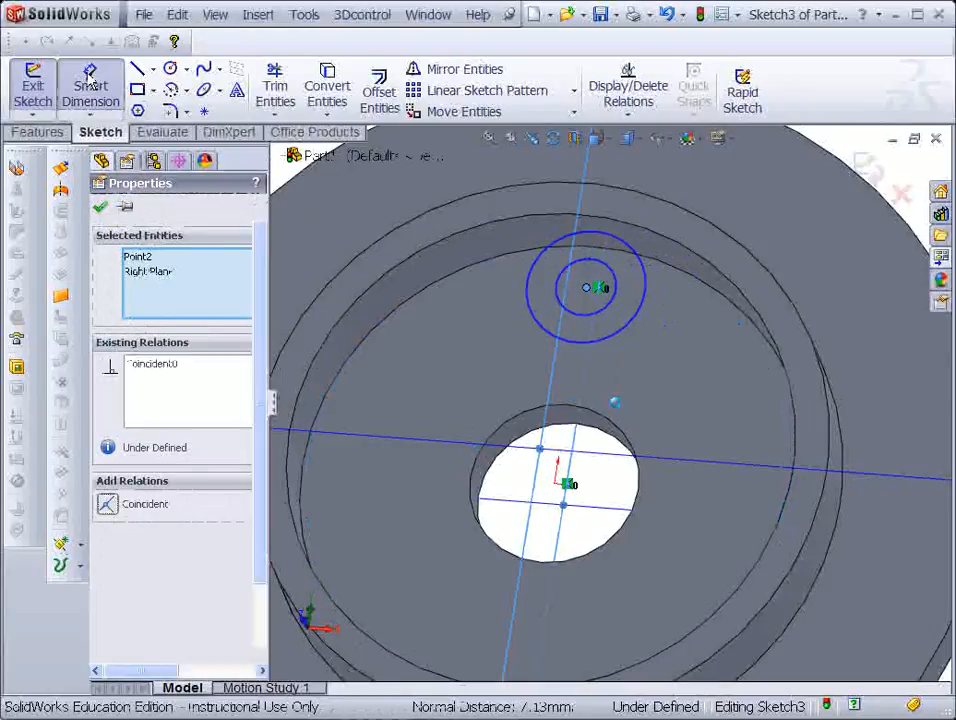
{"action": "left_click", "coordinate": [617, 284]}
{"action": "left_click", "coordinate": [712, 190]}
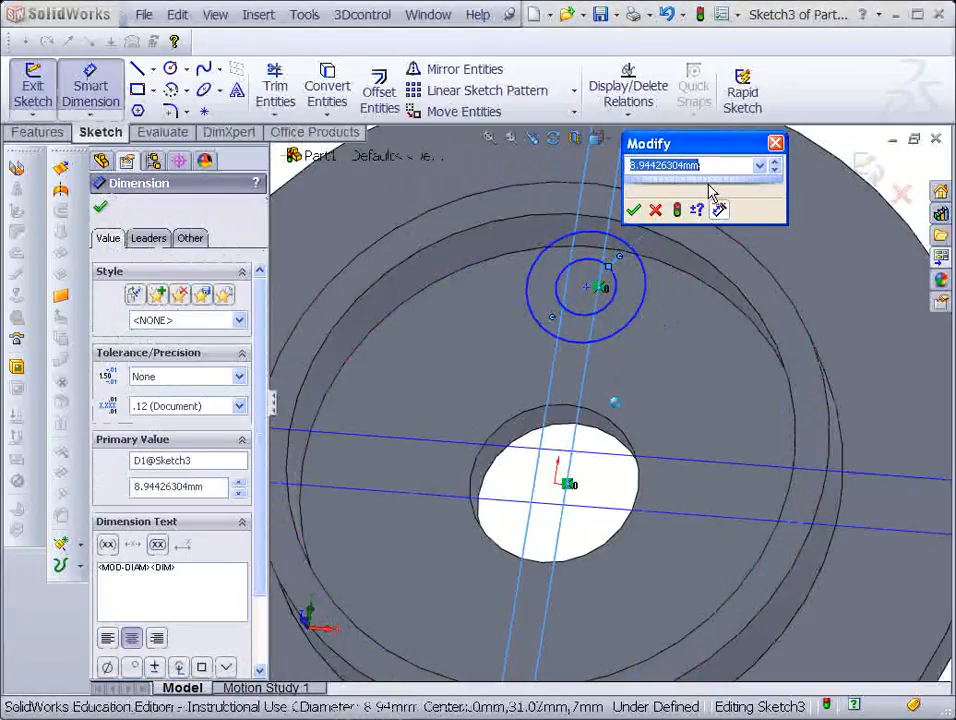
{"action": "type", "text": "15"}
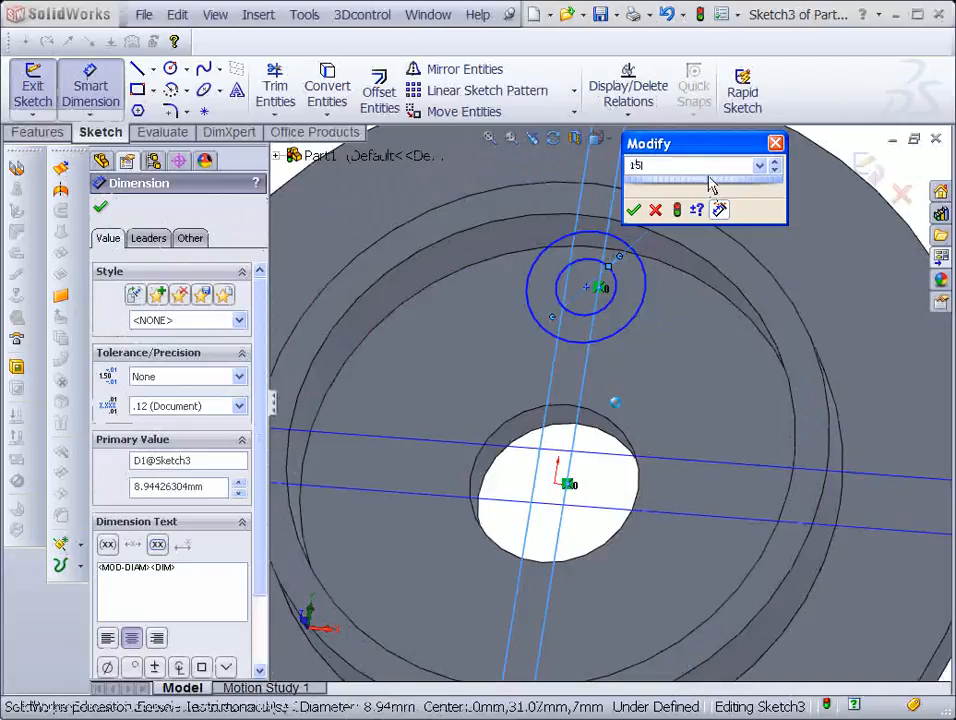
{"action": "key", "text": "Return"}
Step: Dimension the outer small circle with a diameter of 27 mm
{"action": "left_click", "coordinate": [640, 278]}
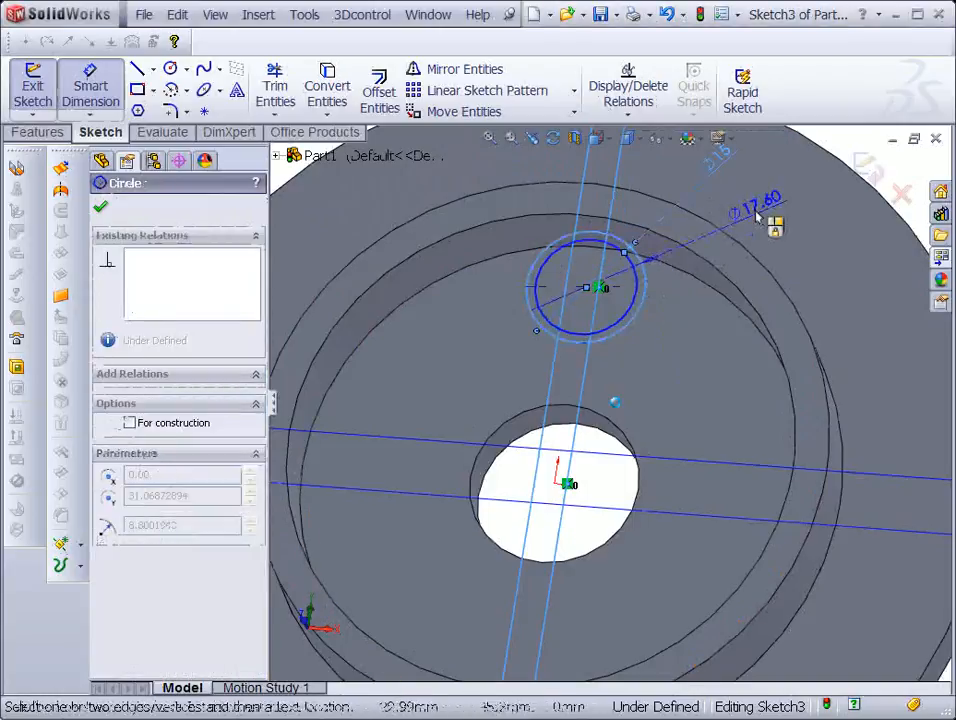
{"action": "left_click", "coordinate": [758, 216]}
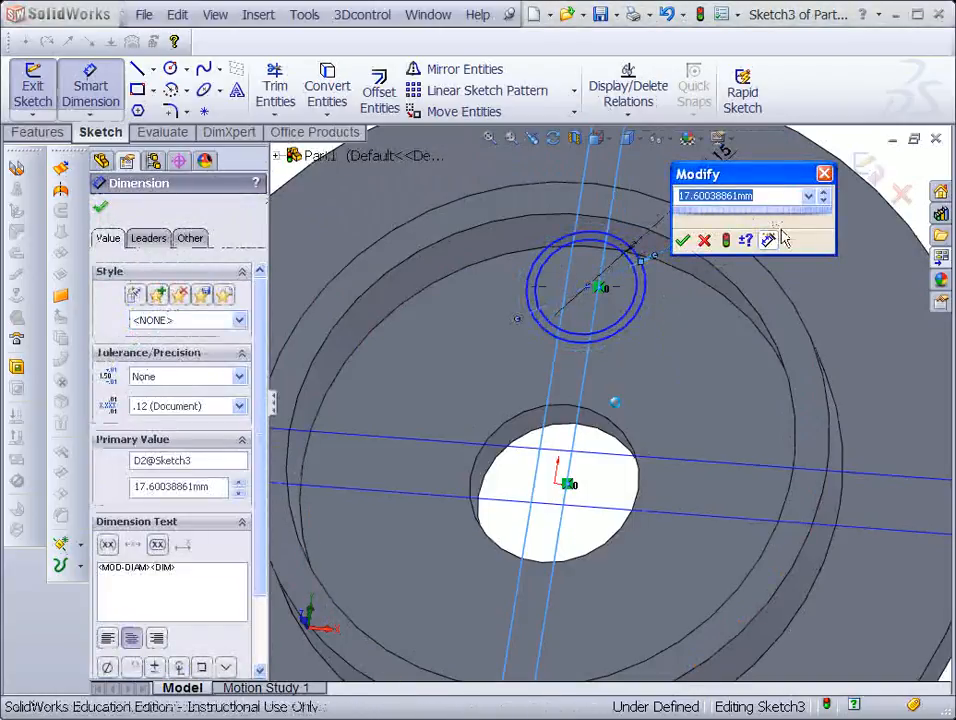
{"action": "type", "text": "27"}
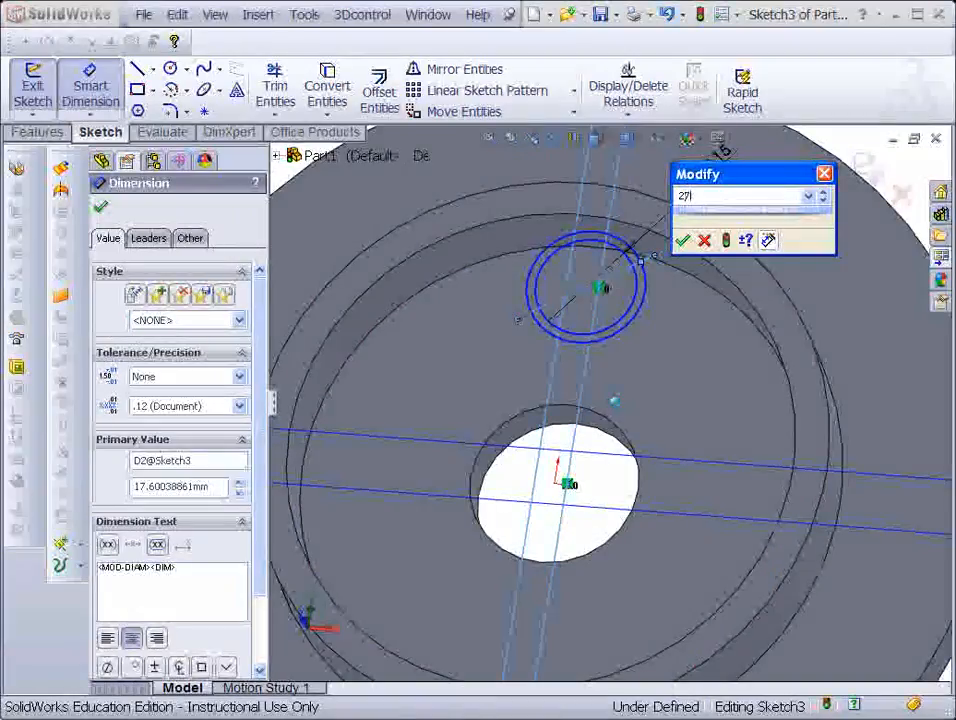
{"action": "key", "text": "Return"}
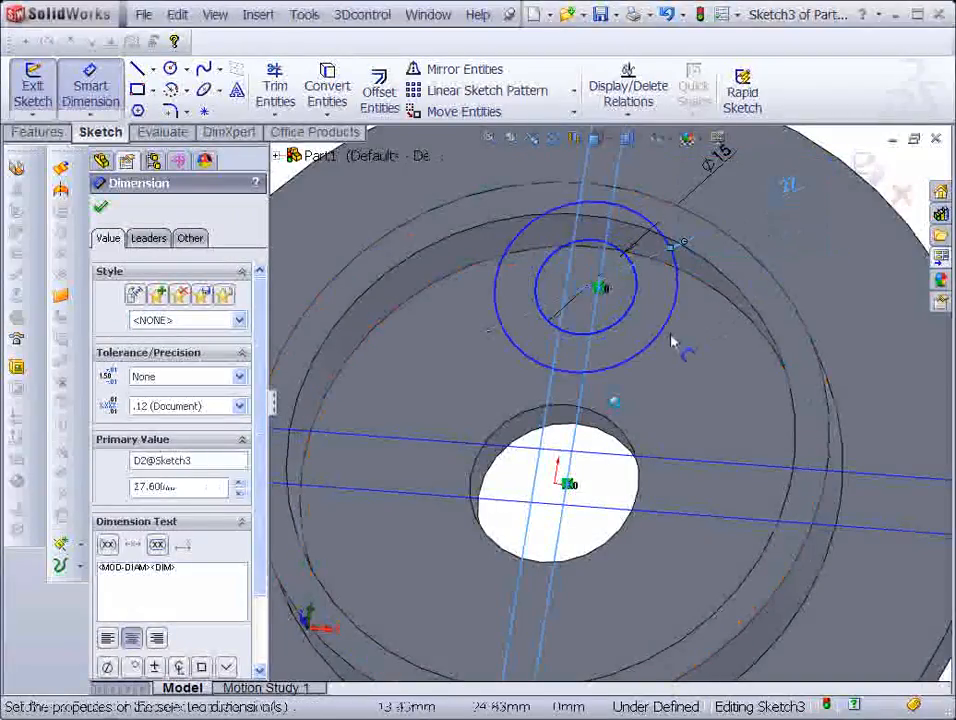
Step: Dimension the distance from the small circles' shared centre to the Top Plane as 35 mm
{"action": "left_click", "coordinate": [592, 289]}
{"action": "left_click", "coordinate": [657, 462]}
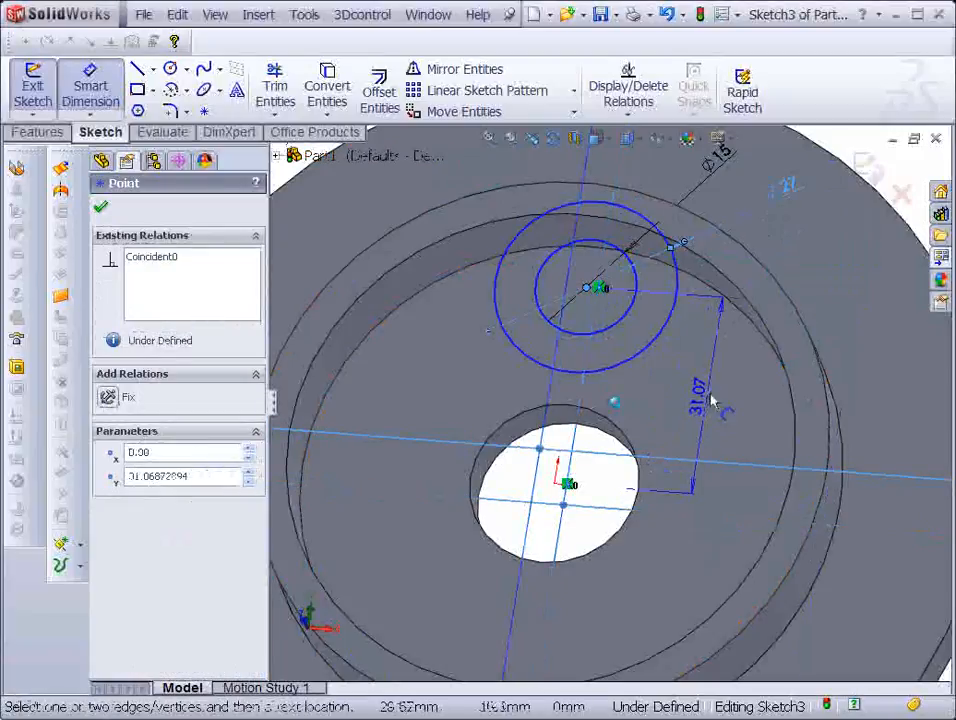
{"action": "left_click", "coordinate": [790, 400]}
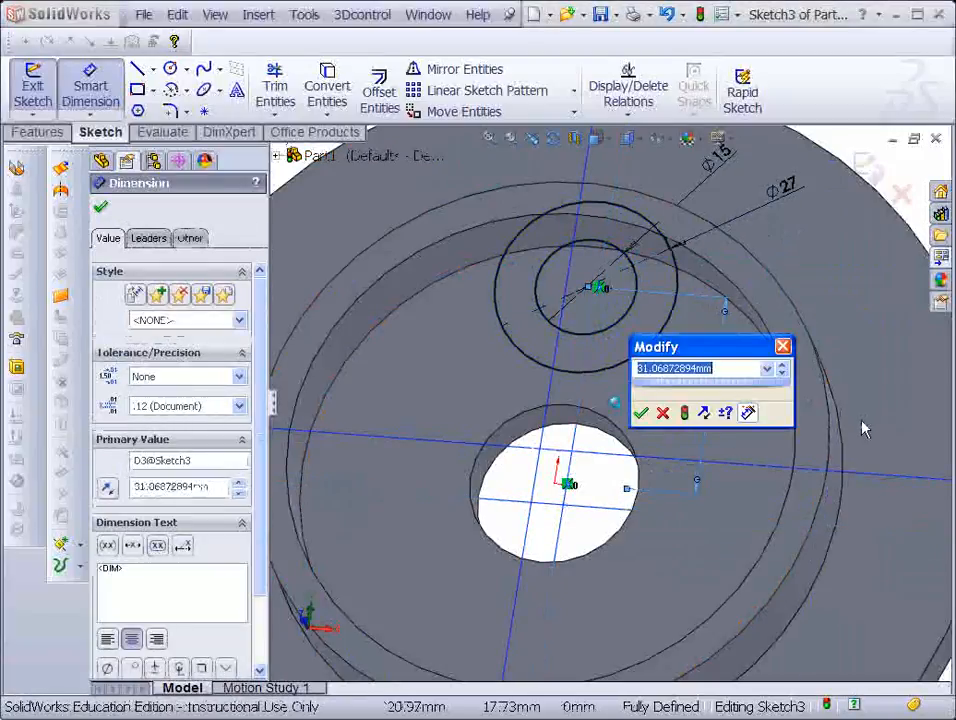
{"action": "type", "text": "3"}
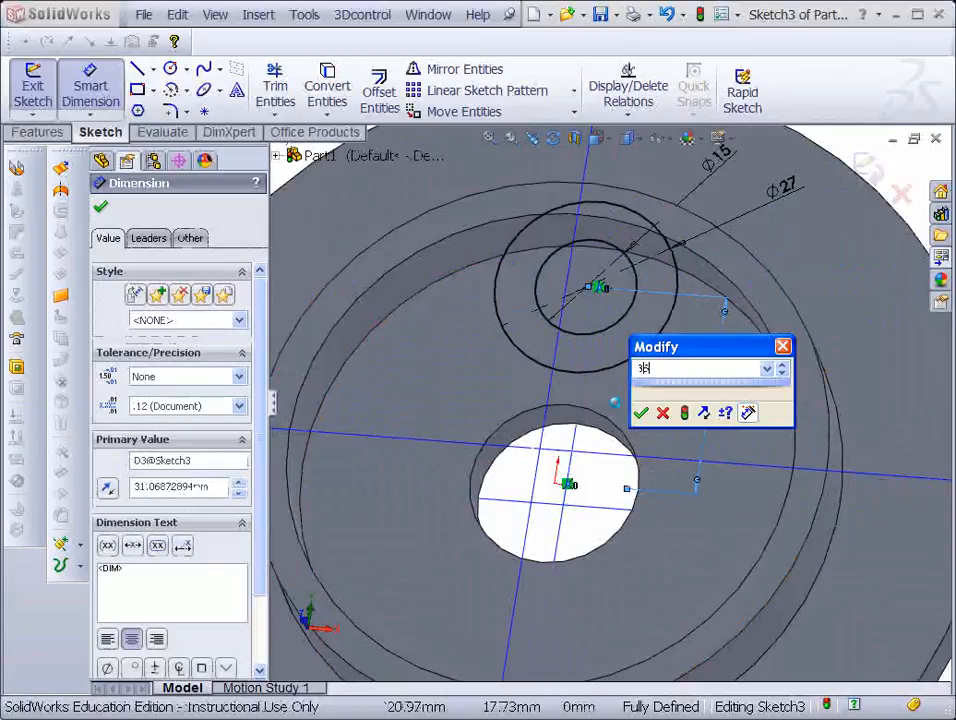
{"action": "type", "text": "5"}
{"action": "key", "text": "Return"}
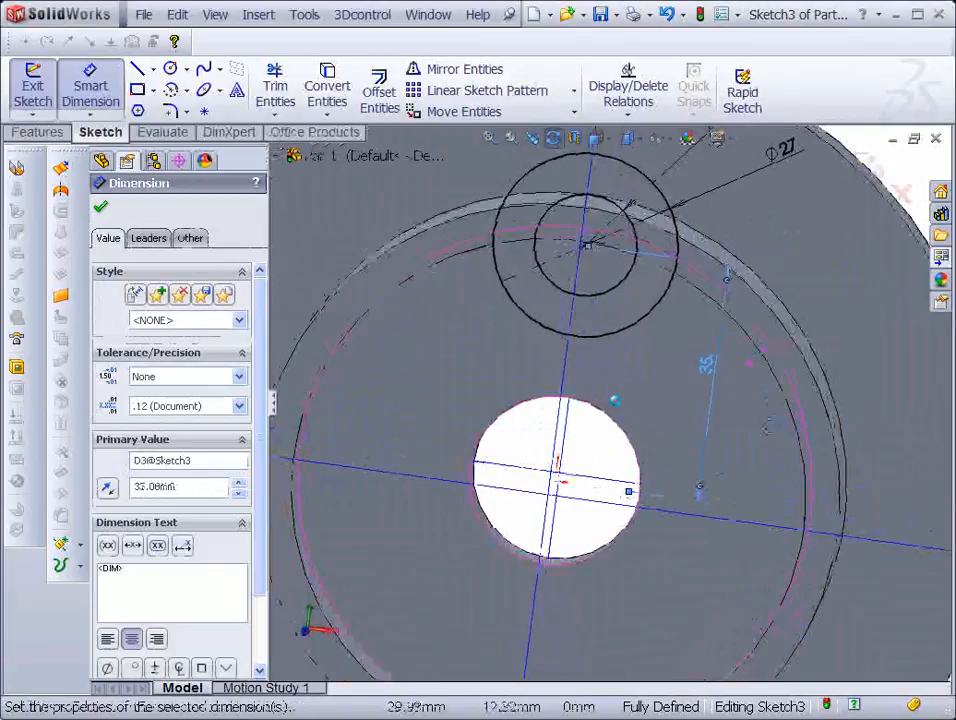
Step: Extrude the two-circle profile as a blind boss 30 mm high, merged with the disc
{"action": "middle_click_drag", "start_coordinate": [738, 402], "coordinate": [715, 353]}
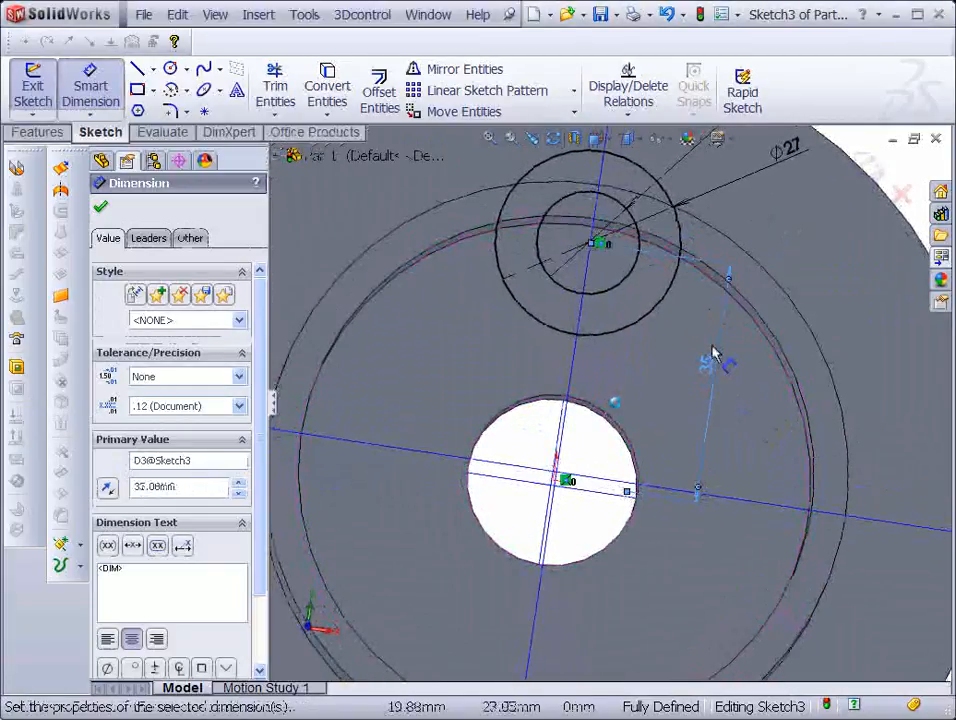
{"action": "mouse_move", "coordinate": [714, 355]}
{"action": "middle_mouse_down"}
{"action": "mouse_move", "coordinate": [706, 337]}
{"action": "mouse_move", "coordinate": [720, 318]}
{"action": "mouse_move", "coordinate": [716, 265]}
{"action": "middle_mouse_up"}
{"action": "left_click", "coordinate": [32, 134]}
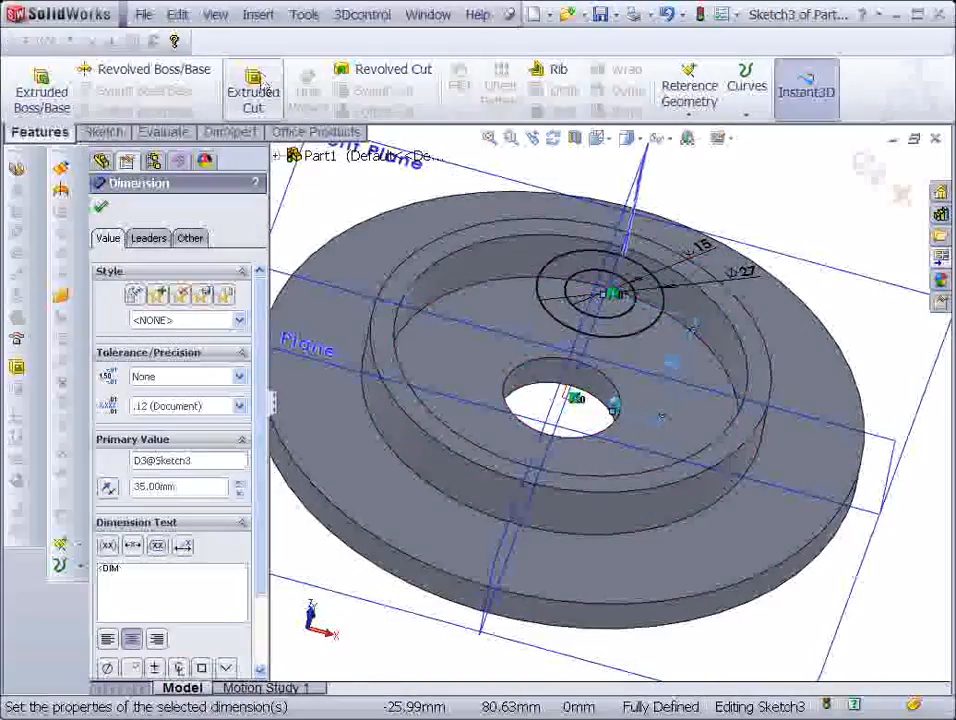
{"action": "left_click", "coordinate": [41, 88]}
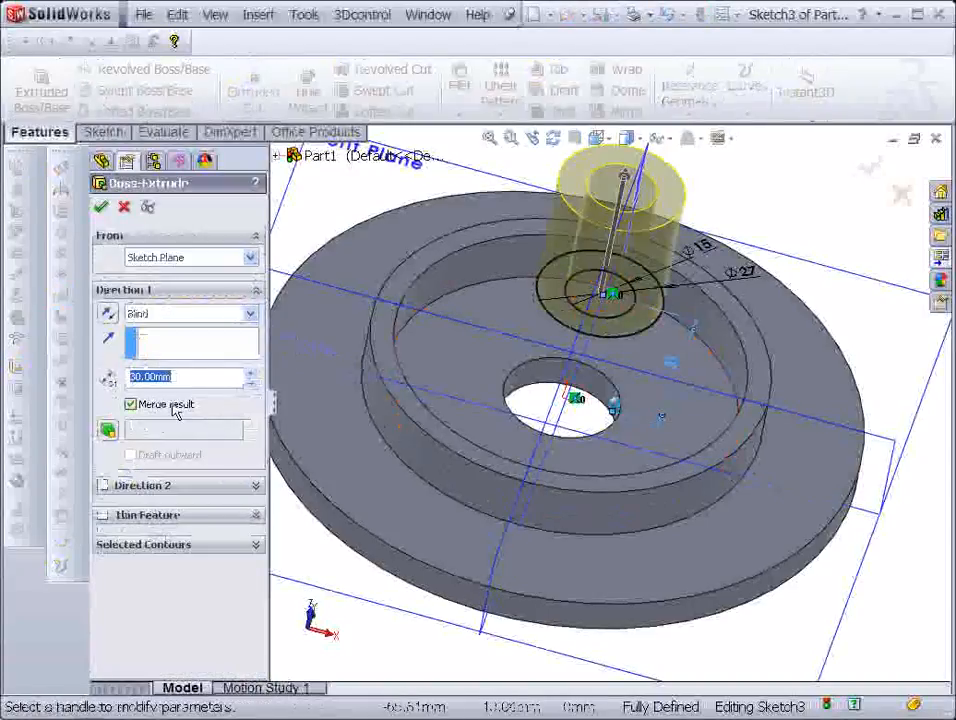
{"action": "key", "text": "Return"}
Step: Start an extruded cut on the boss's top face and convert its 15 mm inner circular edge into sketch geometry
{"action": "middle_click_drag", "start_coordinate": [559, 480], "coordinate": [544, 440]}
{"action": "scroll", "coordinate": [555, 374], "scroll_direction": "down", "scroll_amount": 2}
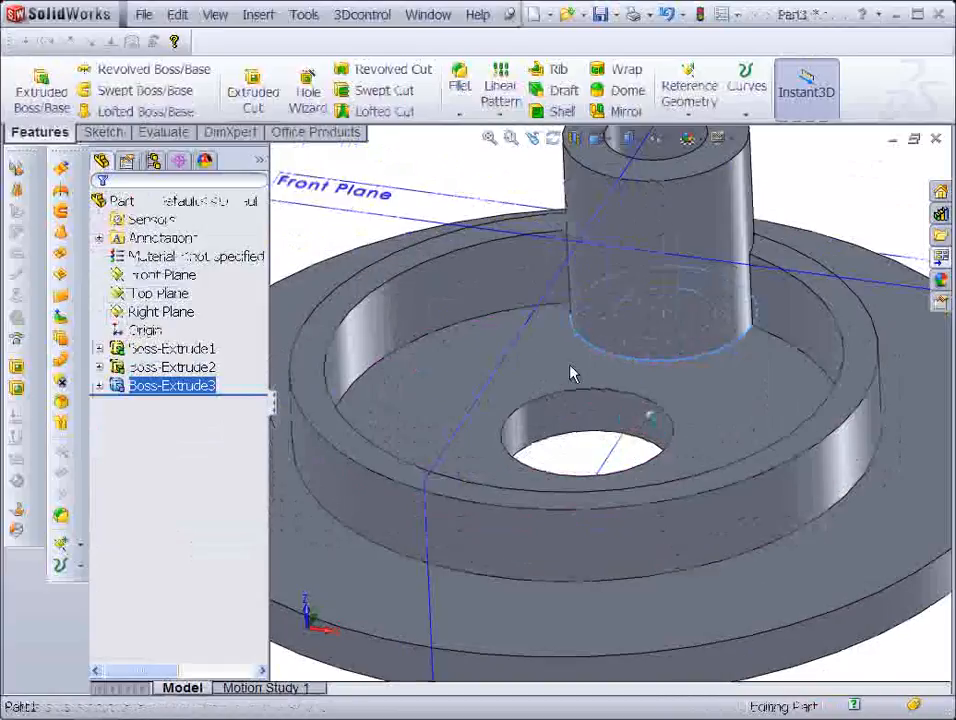
{"action": "scroll", "coordinate": [587, 366], "scroll_direction": "up", "scroll_amount": 2}
{"action": "middle_click_drag", "start_coordinate": [615, 342], "coordinate": [642, 373]}
{"action": "scroll", "coordinate": [640, 387], "scroll_direction": "up", "scroll_amount": 2}
{"action": "scroll", "coordinate": [655, 290], "scroll_direction": "down", "scroll_amount": 3}
{"action": "mouse_move", "coordinate": [638, 275]}
{"action": "middle_mouse_down"}
{"action": "mouse_move", "coordinate": [651, 271]}
{"action": "mouse_move", "coordinate": [633, 260]}
{"action": "middle_mouse_up"}
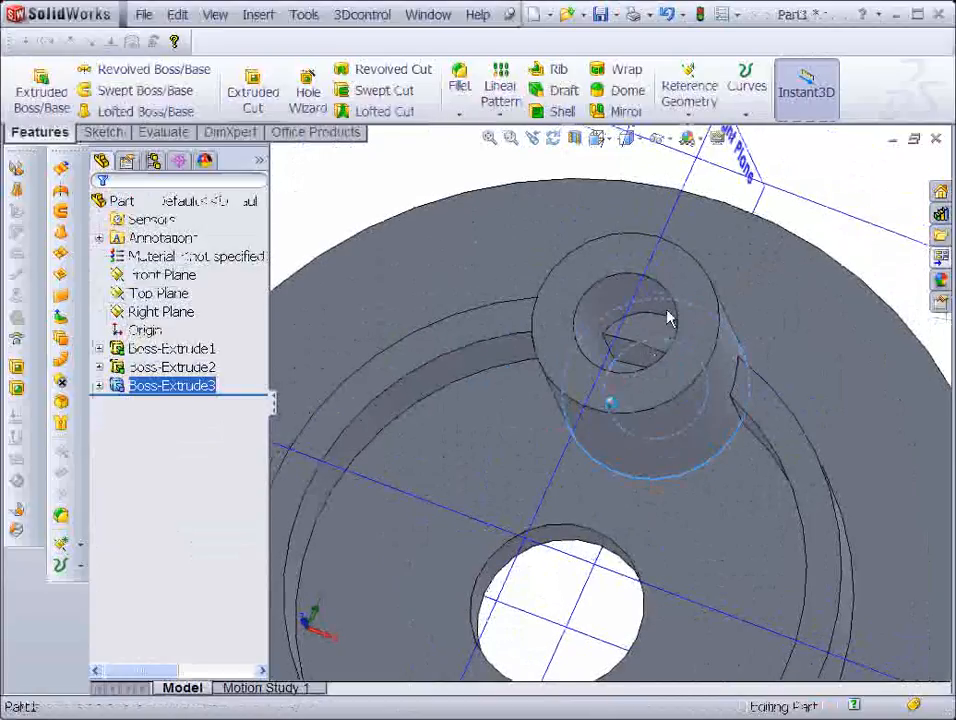
{"action": "left_click", "coordinate": [600, 261]}
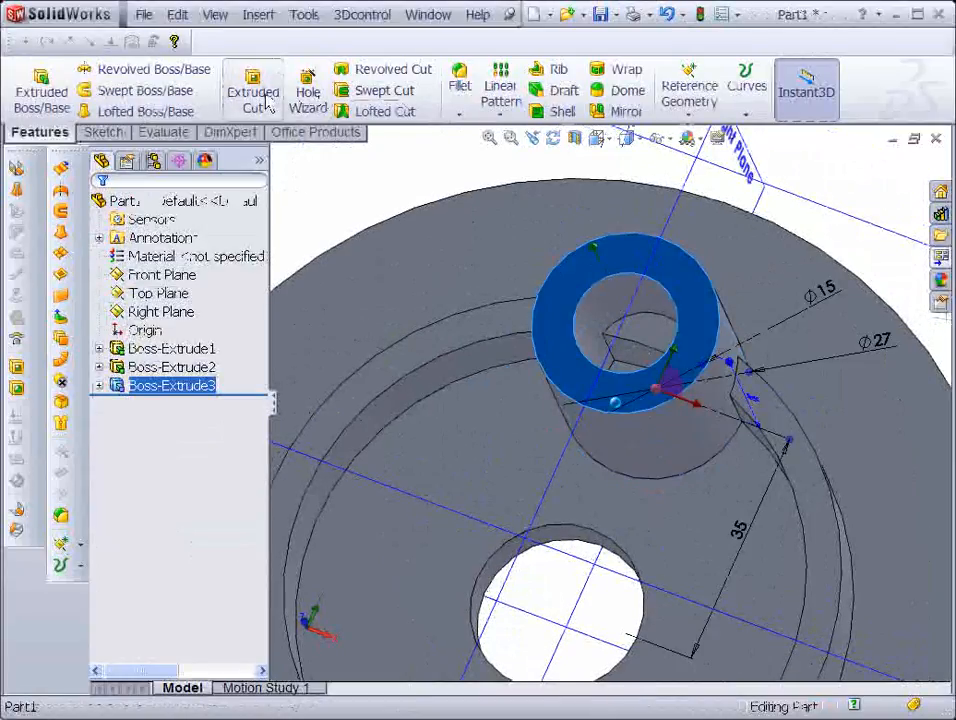
{"action": "left_click", "coordinate": [256, 95]}
{"action": "left_click", "coordinate": [625, 282]}
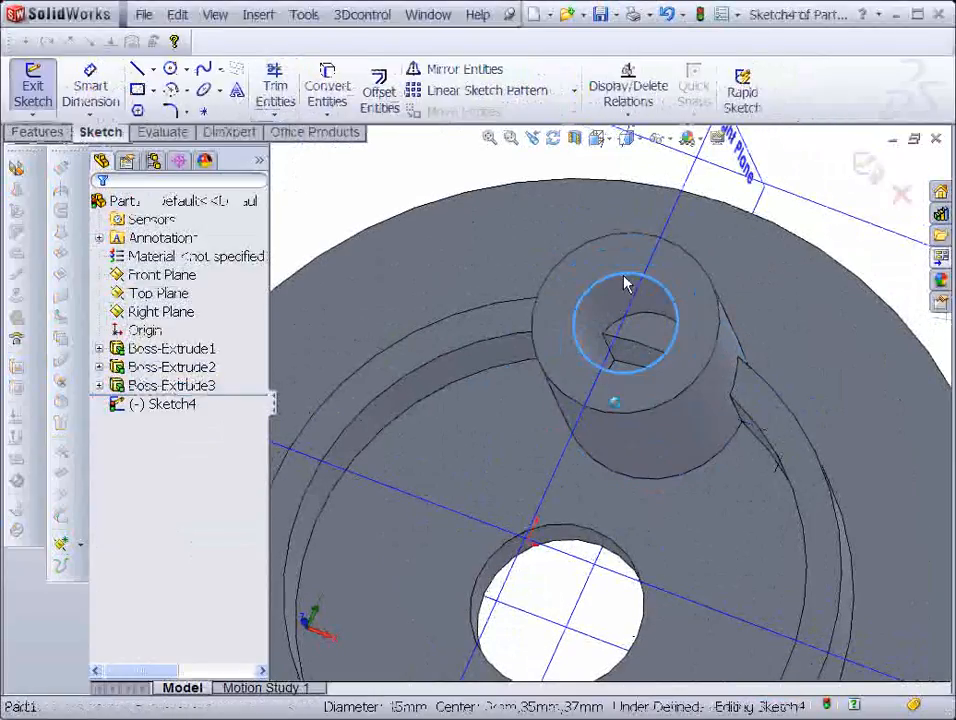
{"action": "left_click", "coordinate": [325, 100]}
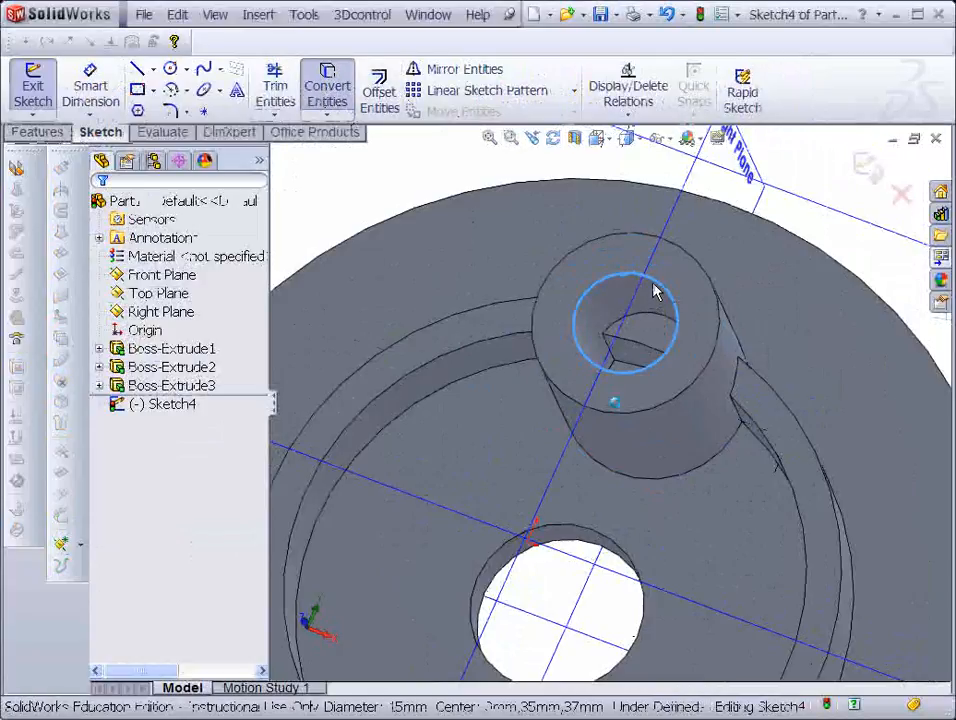
Step: Cut the converted circle Through All so the boss's bore passes through the disc
{"action": "left_click", "coordinate": [50, 132]}
{"action": "left_click", "coordinate": [254, 95]}
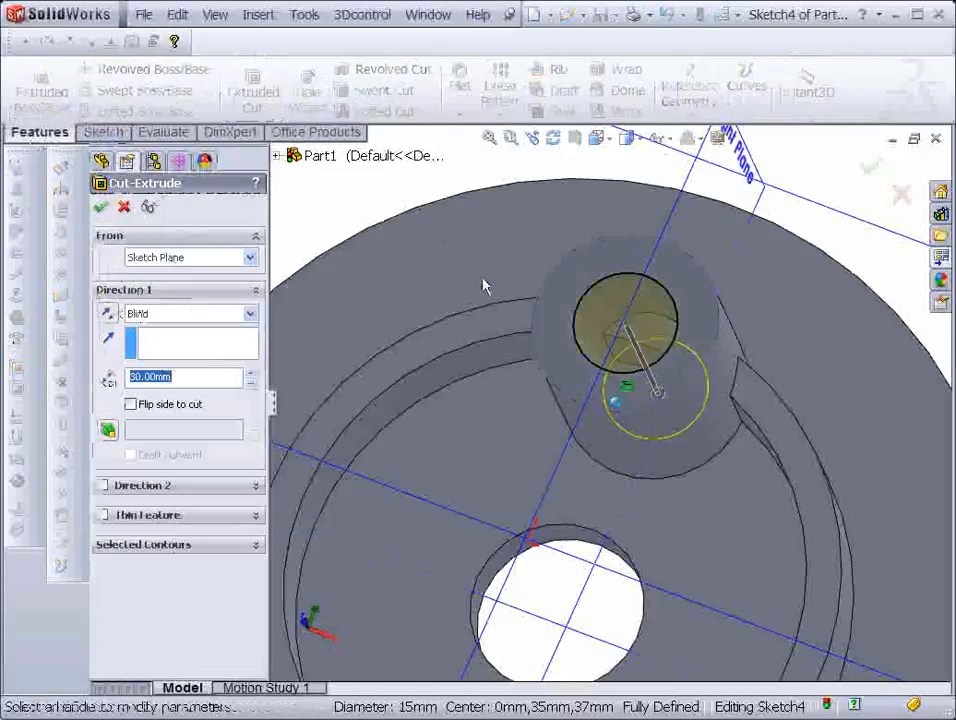
{"action": "left_click", "coordinate": [246, 316]}
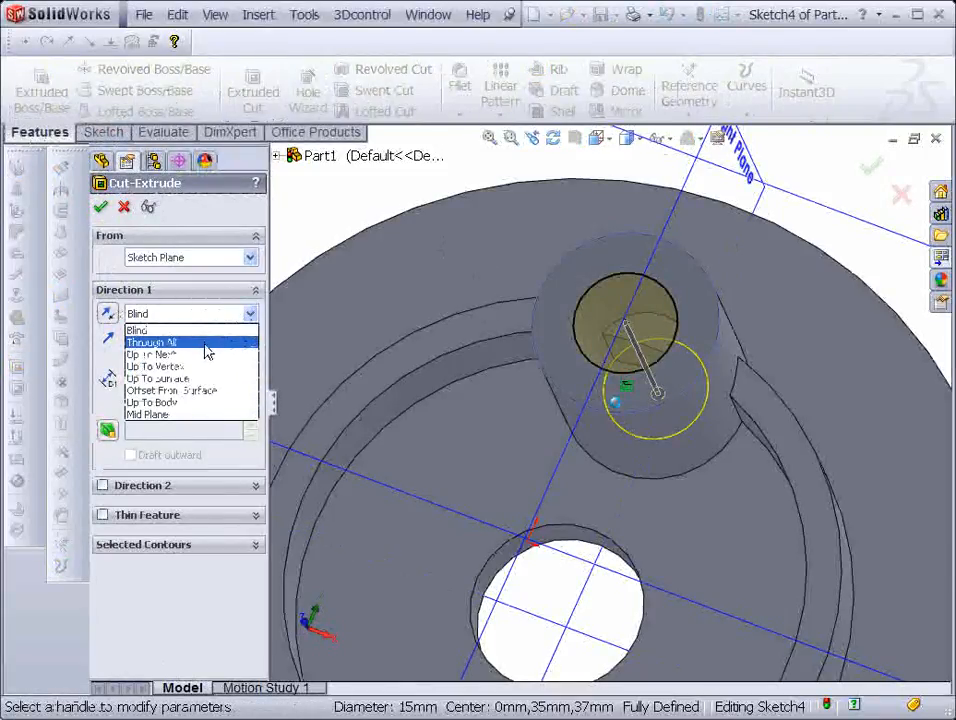
{"action": "left_click", "coordinate": [205, 344]}
{"action": "left_click", "coordinate": [101, 206]}
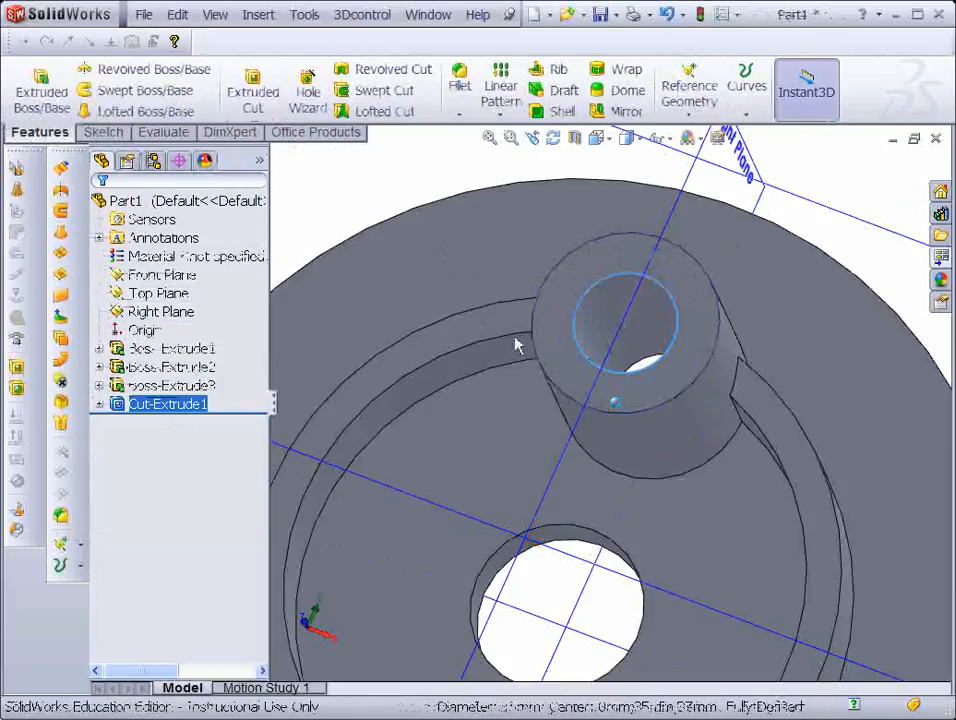
Step: Fillet the tubular boss's top face and outer cylindrical face with a constant 2 mm radius
{"action": "scroll", "coordinate": [516, 340], "scroll_direction": "up", "scroll_amount": 5}
{"action": "middle_click_drag", "start_coordinate": [525, 335], "coordinate": [515, 300]}
{"action": "scroll", "coordinate": [620, 415], "scroll_direction": "down", "scroll_amount": 5}
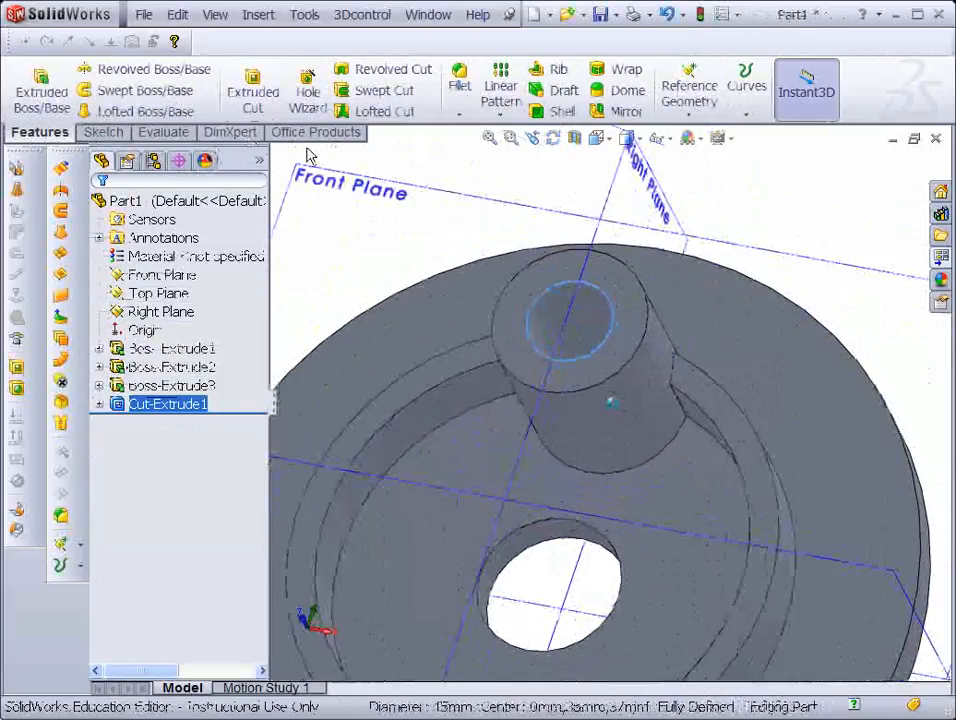
{"action": "left_click", "coordinate": [459, 80]}
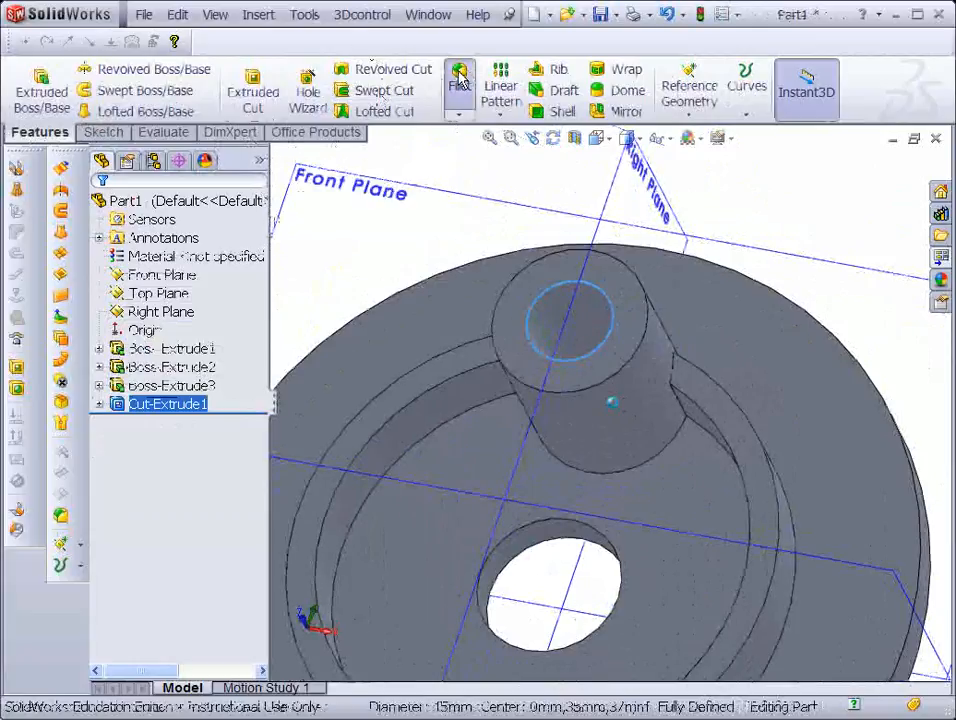
{"action": "left_click", "coordinate": [630, 302]}
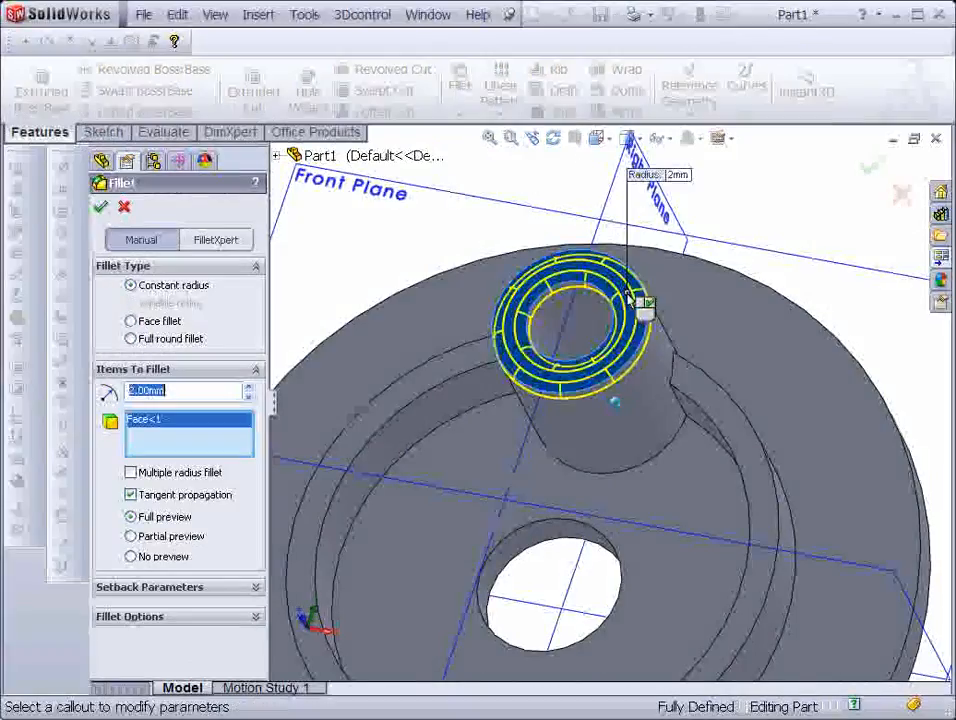
{"action": "left_click", "coordinate": [688, 412]}
{"action": "mouse_move", "coordinate": [693, 327]}
{"action": "middle_mouse_down"}
{"action": "mouse_move", "coordinate": [667, 350]}
{"action": "mouse_move", "coordinate": [685, 309]}
{"action": "middle_mouse_up"}
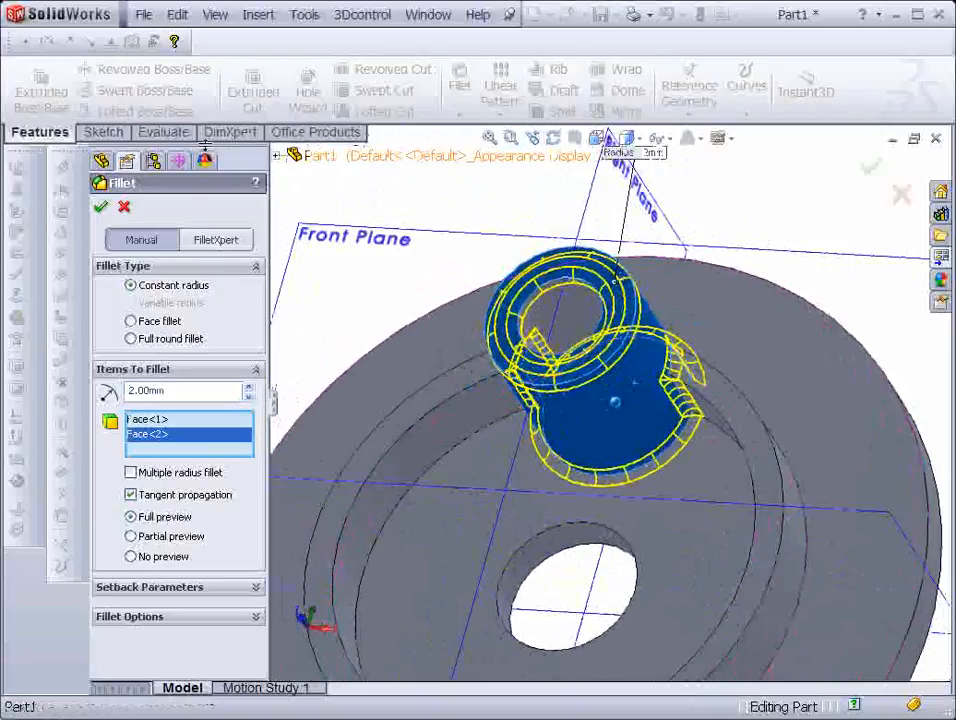
{"action": "left_click", "coordinate": [101, 209]}
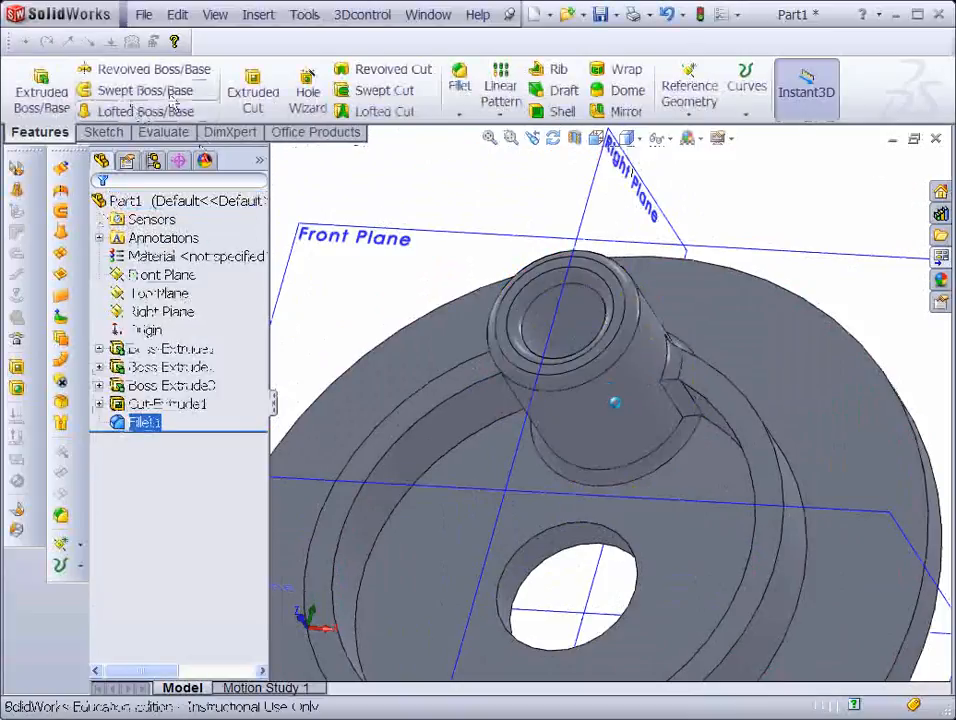
Step: Fillet the top face of the raised ring with a constant 2 mm radius
{"action": "left_click", "coordinate": [462, 78]}
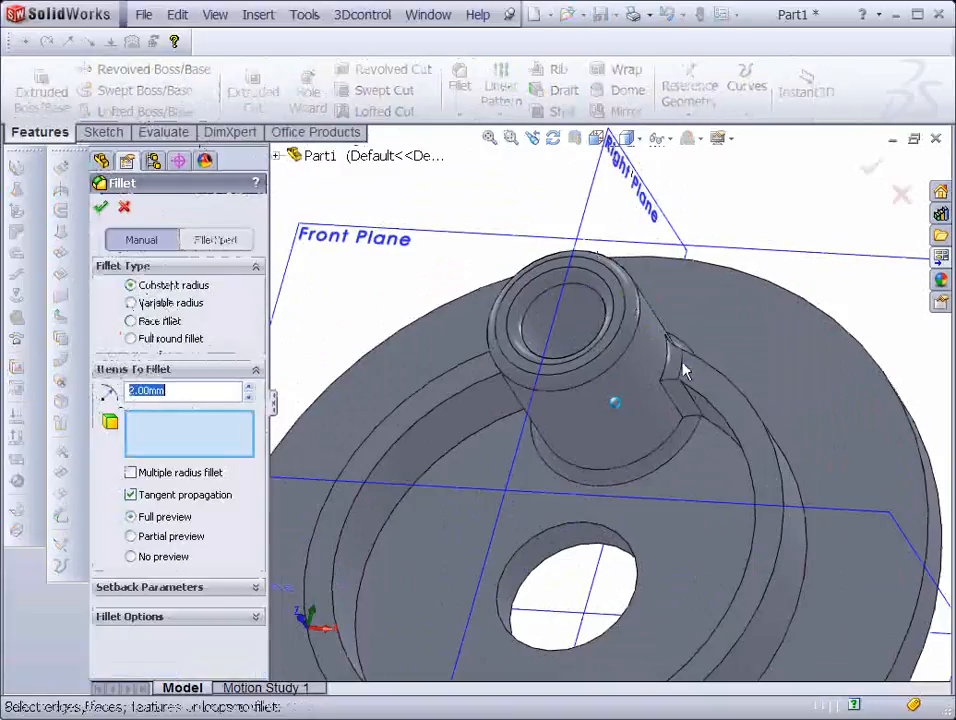
{"action": "left_click", "coordinate": [722, 396]}
{"action": "left_click", "coordinate": [722, 397]}
{"action": "middle_click_drag", "start_coordinate": [722, 397], "coordinate": [712, 422]}
{"action": "left_click", "coordinate": [712, 422]}
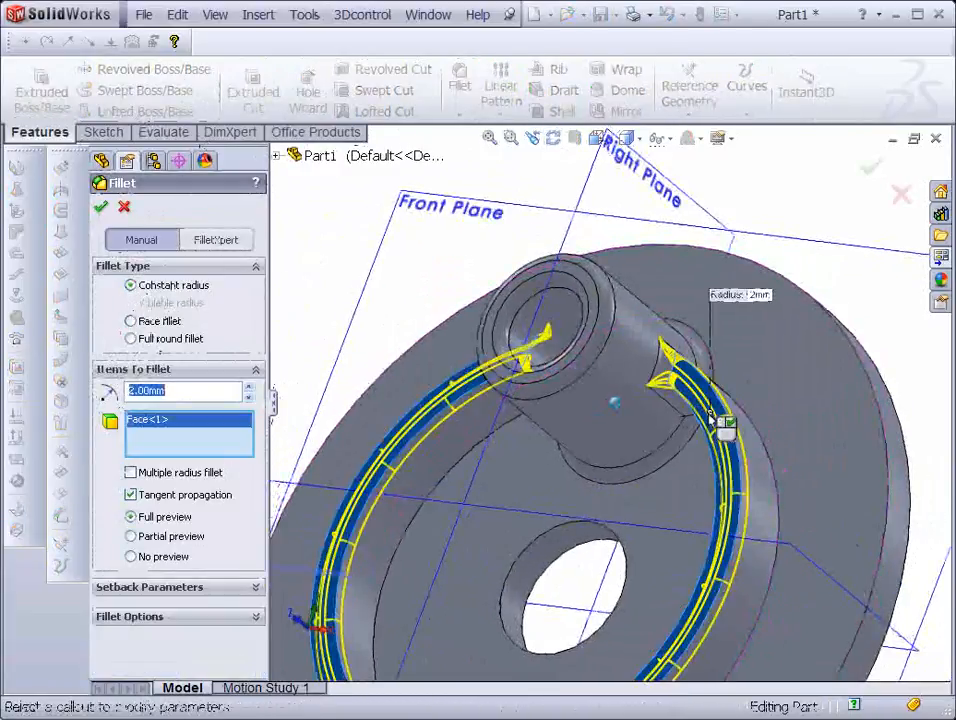
{"action": "middle_click_drag", "start_coordinate": [636, 435], "coordinate": [696, 368]}
{"action": "left_click", "coordinate": [101, 207]}
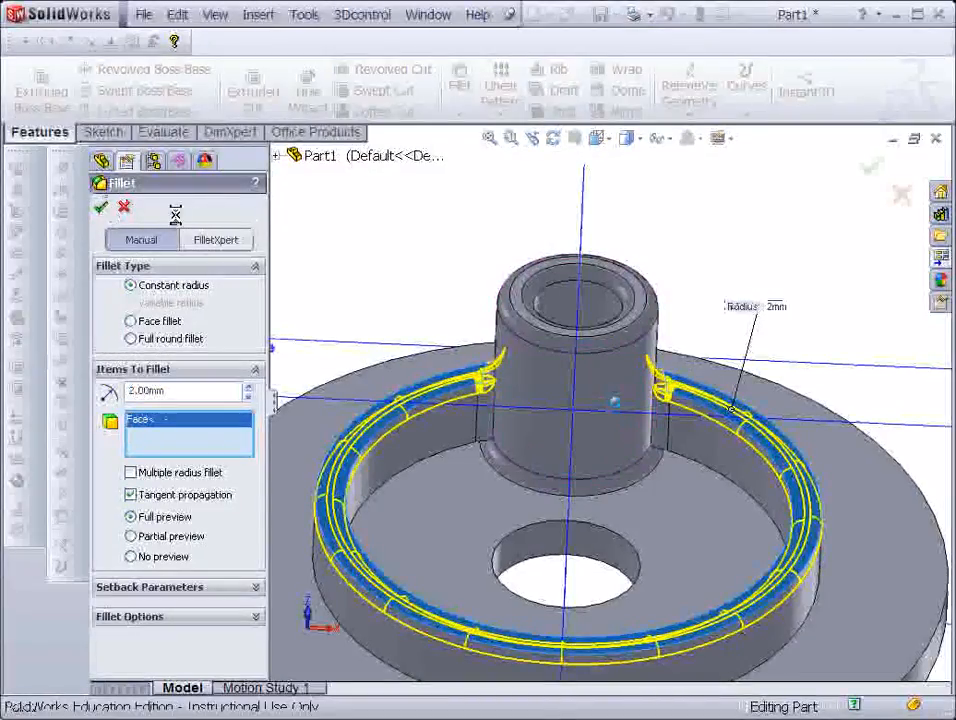
Step: Start a circular pattern about the centre hole's temporary axis with 2 equally spaced instances over 360 degrees
{"action": "middle_click_drag", "start_coordinate": [817, 363], "coordinate": [560, 440]}
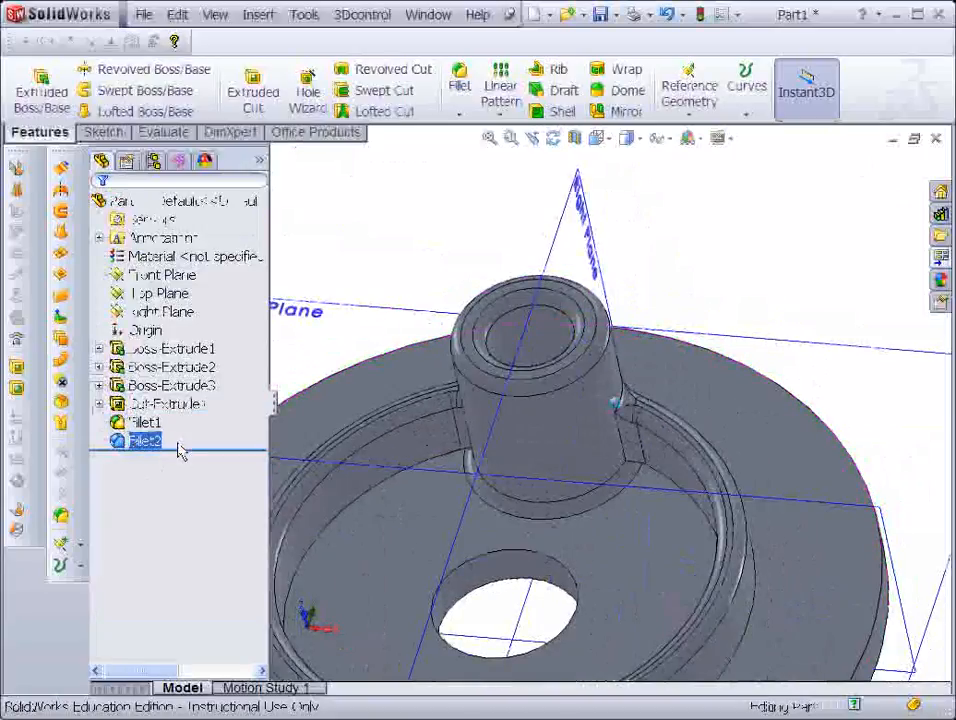
{"action": "left_click", "coordinate": [500, 112]}
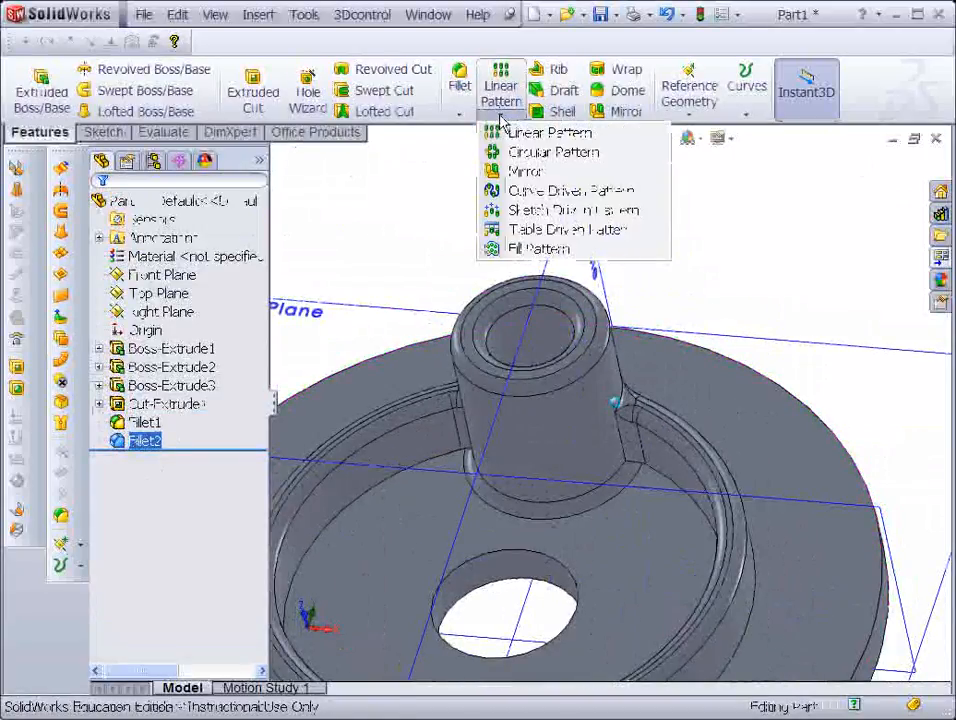
{"action": "left_click", "coordinate": [545, 153]}
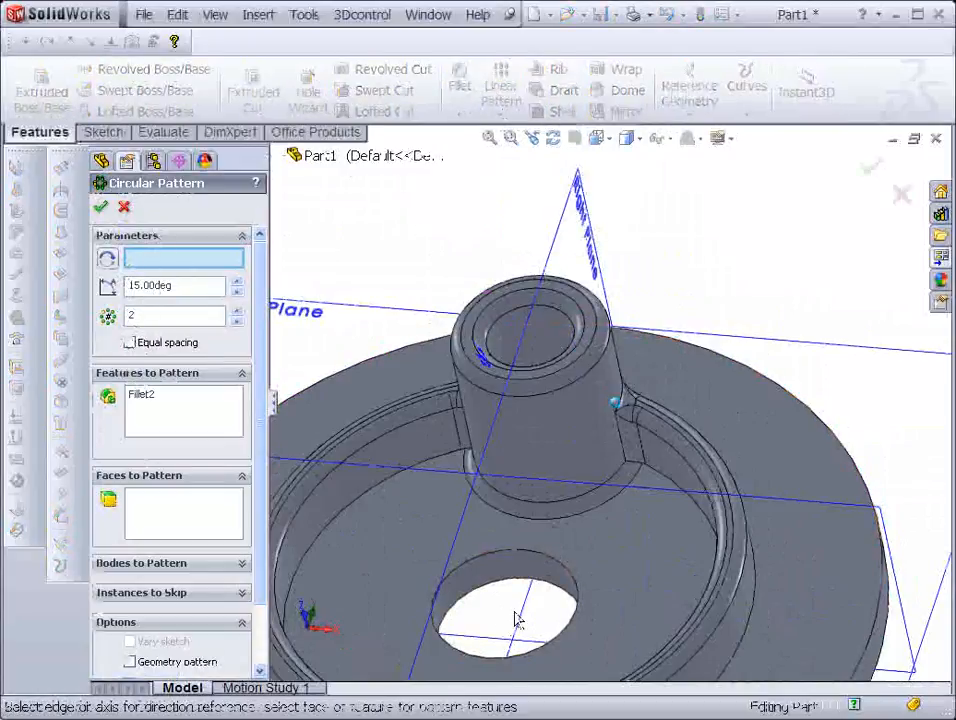
{"action": "left_click", "coordinate": [217, 18]}
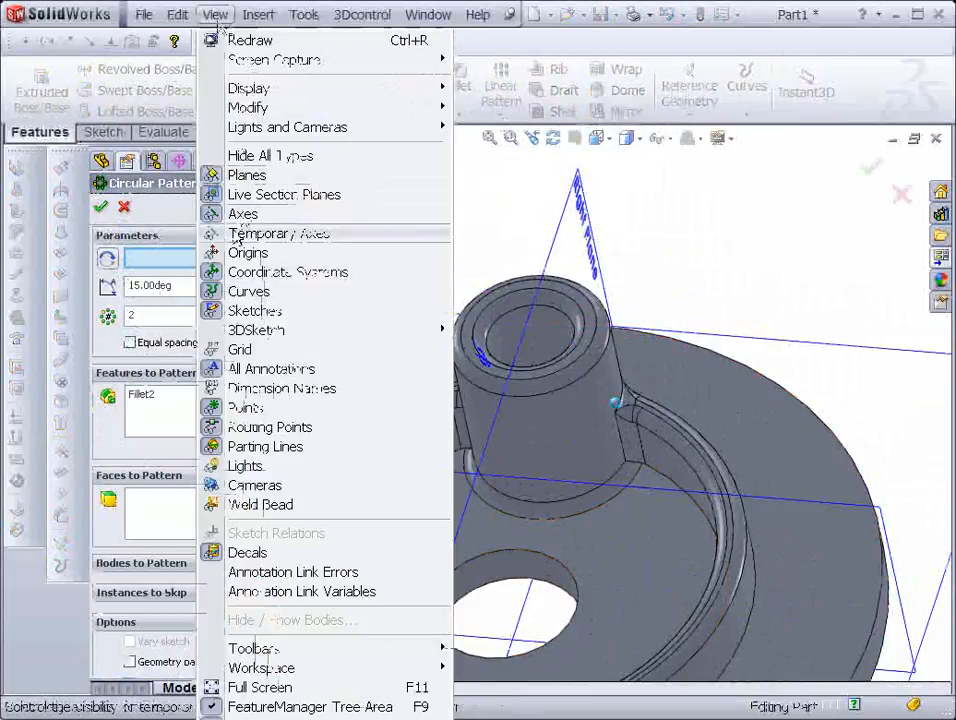
{"action": "left_click", "coordinate": [215, 234]}
{"action": "left_click", "coordinate": [505, 603]}
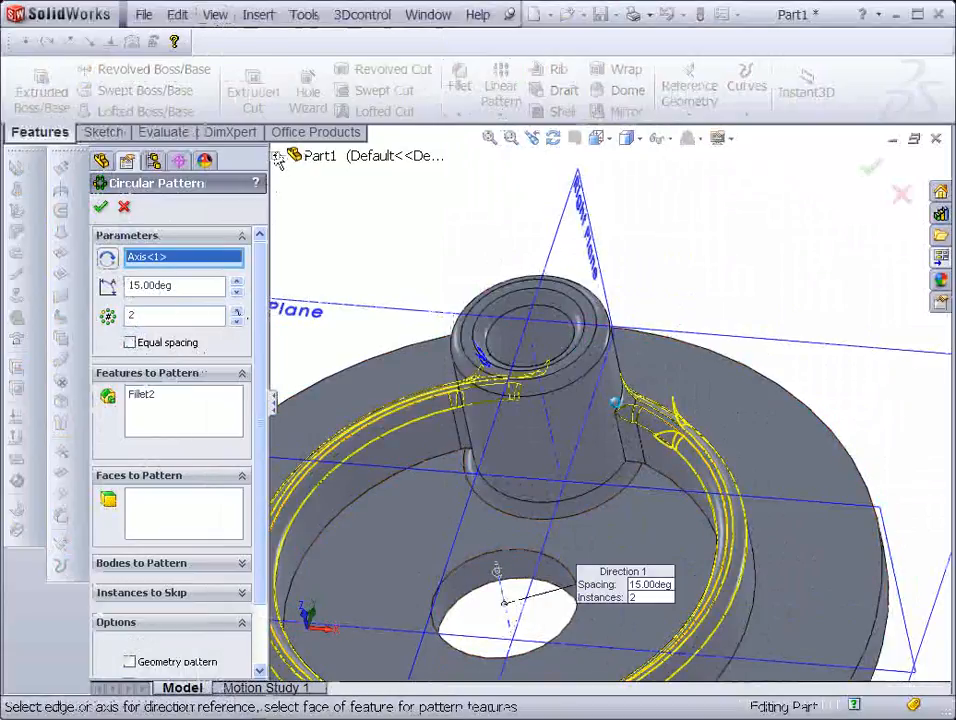
{"action": "left_click", "coordinate": [132, 346]}
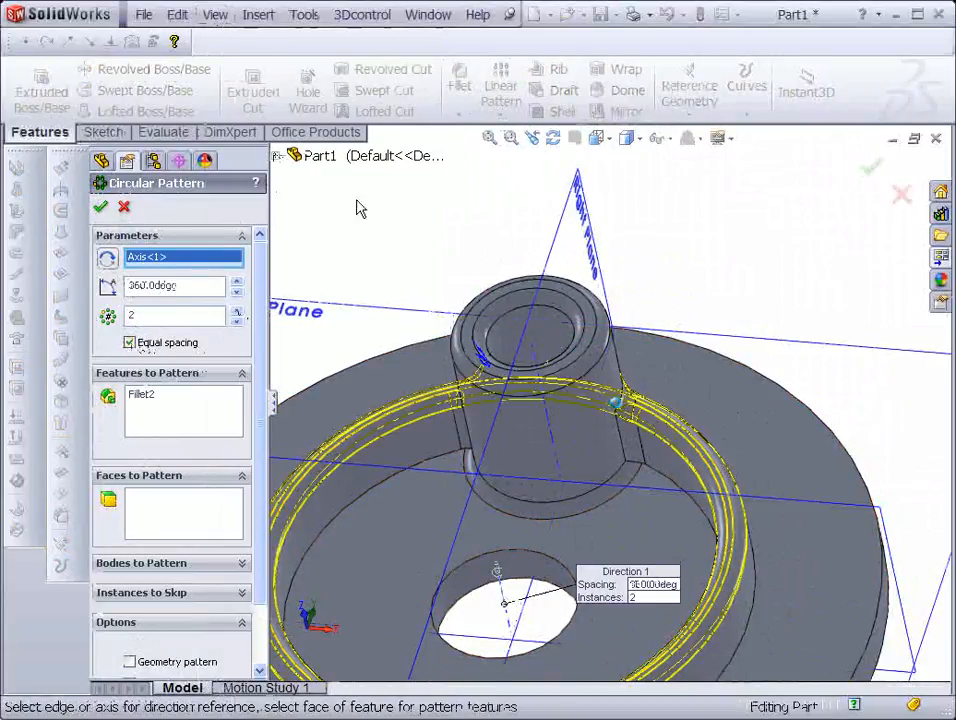
Step: Choose the tubular boss extrusion, its bore cut and its fillet as the features to pattern, excluding the raised ring's fillet
{"action": "left_click", "coordinate": [277, 158]}
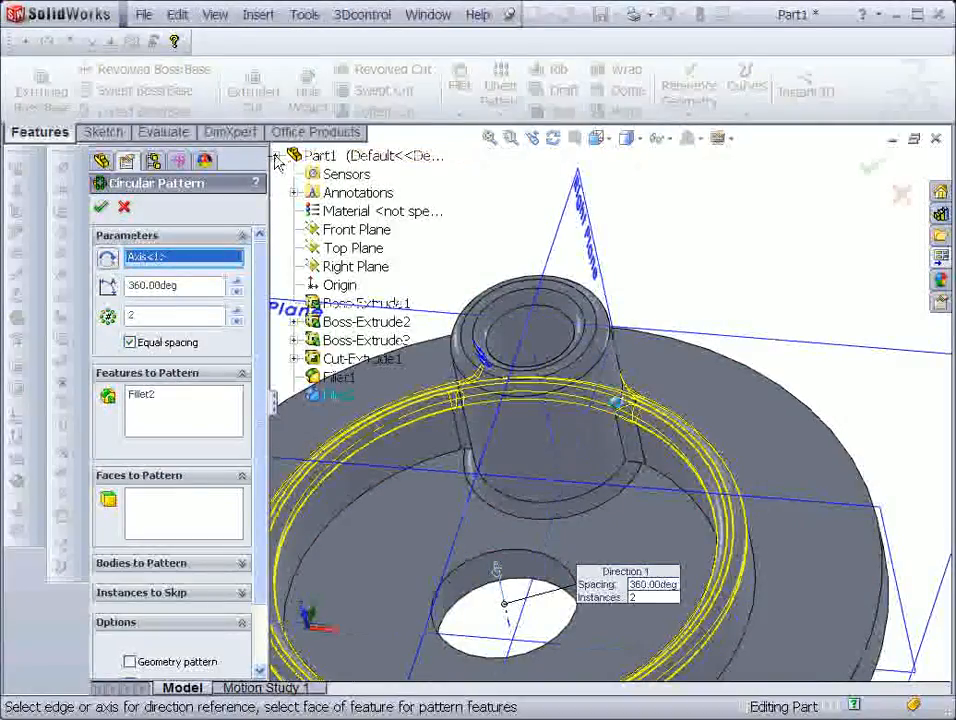
{"action": "left_click", "coordinate": [333, 396]}
{"action": "left_click", "coordinate": [336, 378]}
{"action": "left_click", "coordinate": [333, 396]}
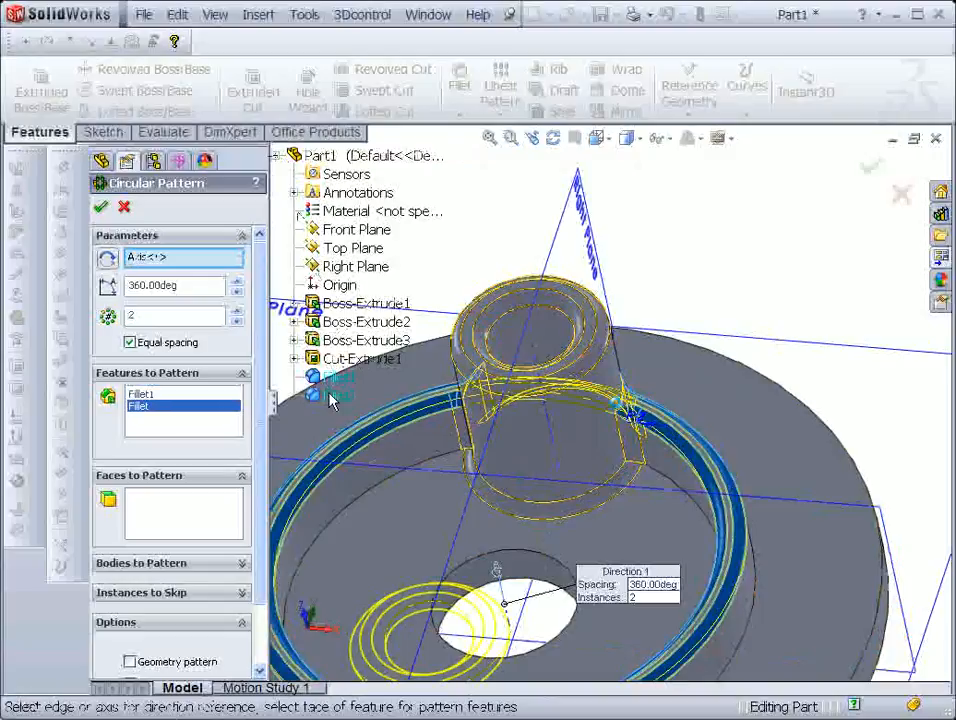
{"action": "left_click", "coordinate": [361, 358]}
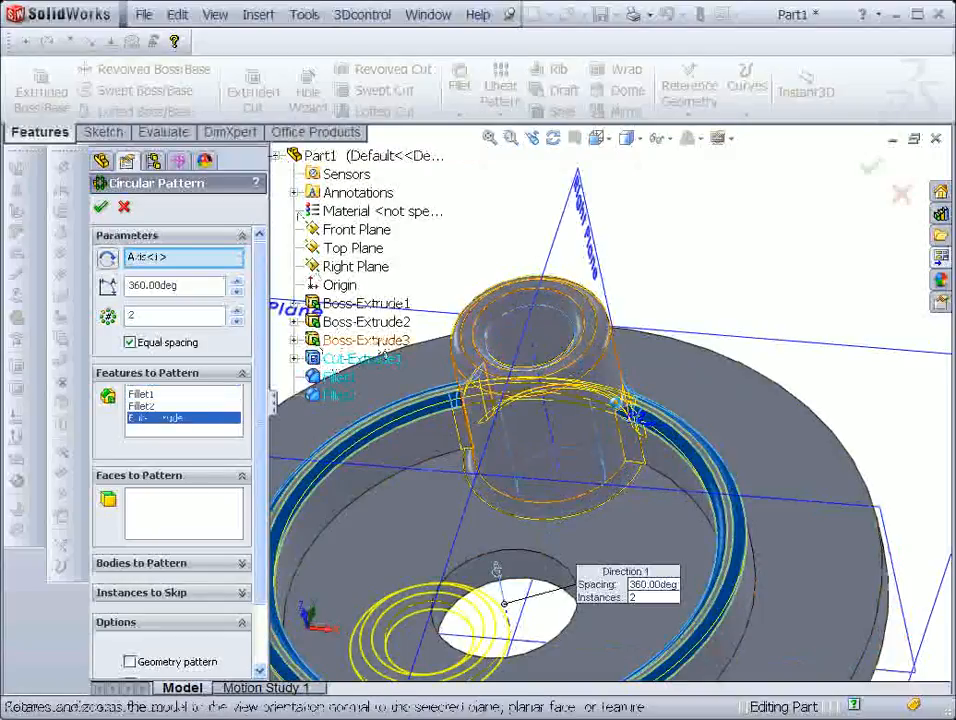
{"action": "left_click", "coordinate": [365, 340]}
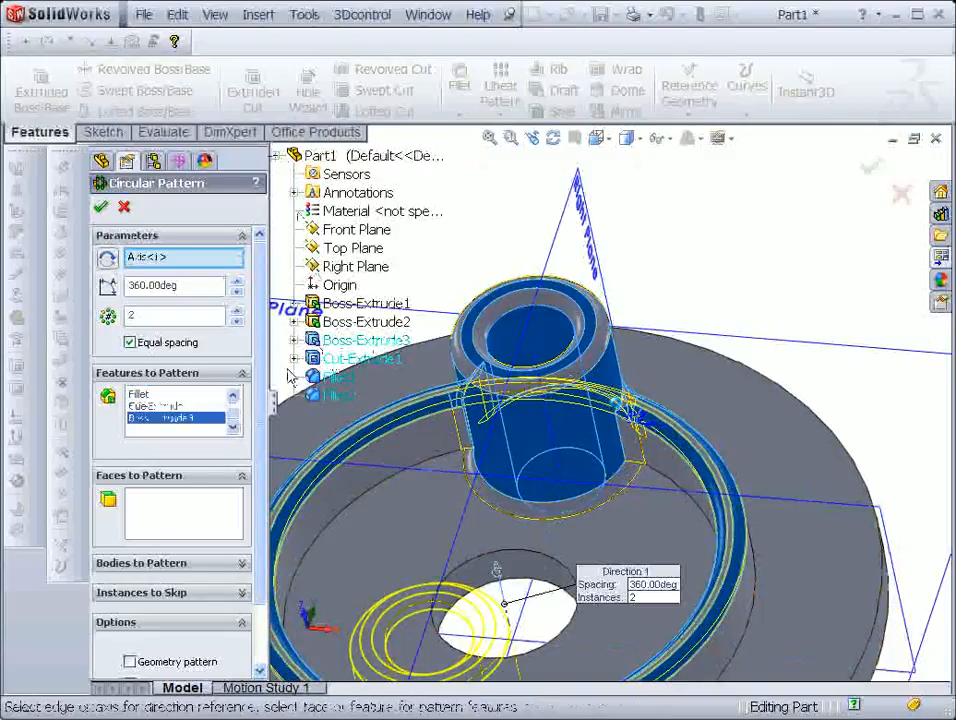
{"action": "left_click", "coordinate": [233, 400]}
{"action": "left_click", "coordinate": [150, 407]}
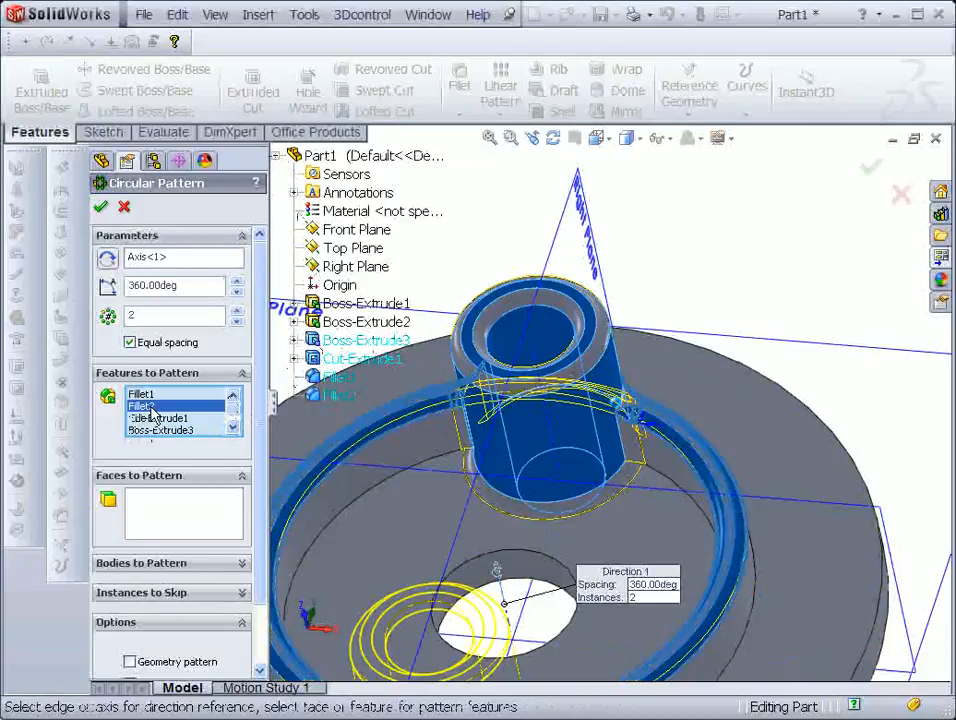
{"action": "right_click", "coordinate": [176, 408]}
{"action": "left_click", "coordinate": [192, 440]}
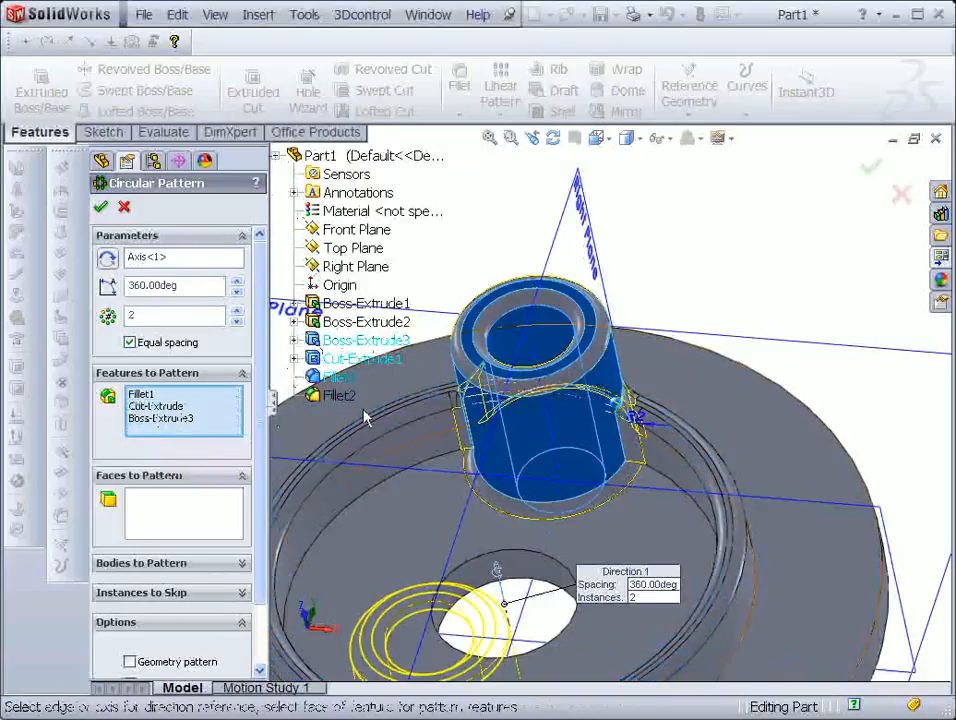
Step: Set the circular pattern to 6 instances and create it
{"action": "scroll", "coordinate": [495, 457], "scroll_direction": "up", "scroll_amount": 2}
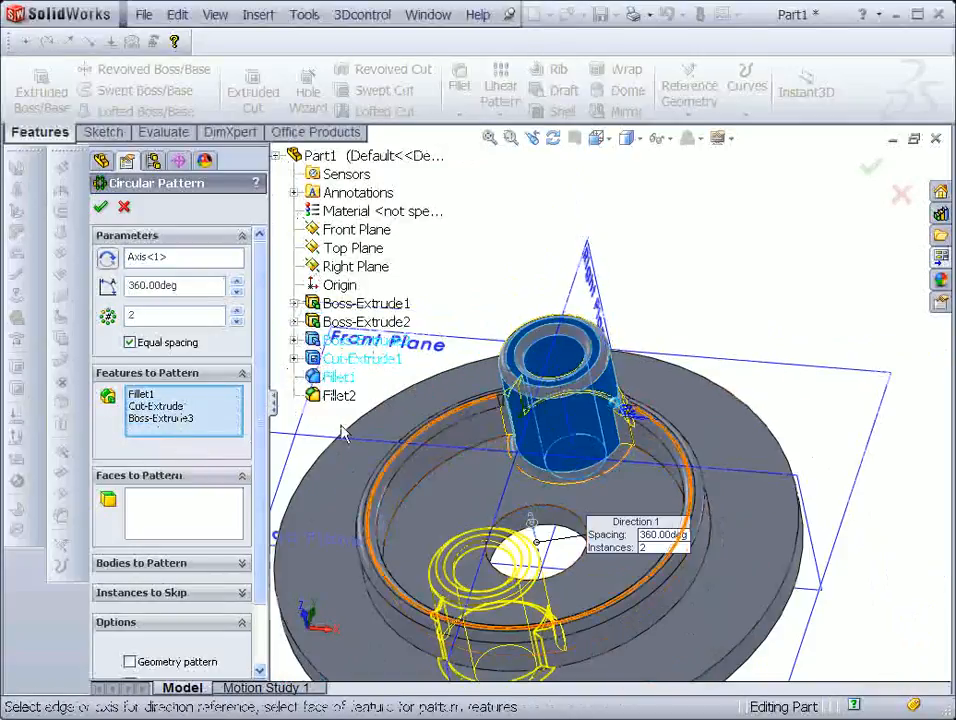
{"action": "left_click", "coordinate": [236, 311]}
{"action": "left_click", "coordinate": [236, 311]}
{"action": "left_click", "coordinate": [236, 311]}
{"action": "left_click", "coordinate": [236, 311]}
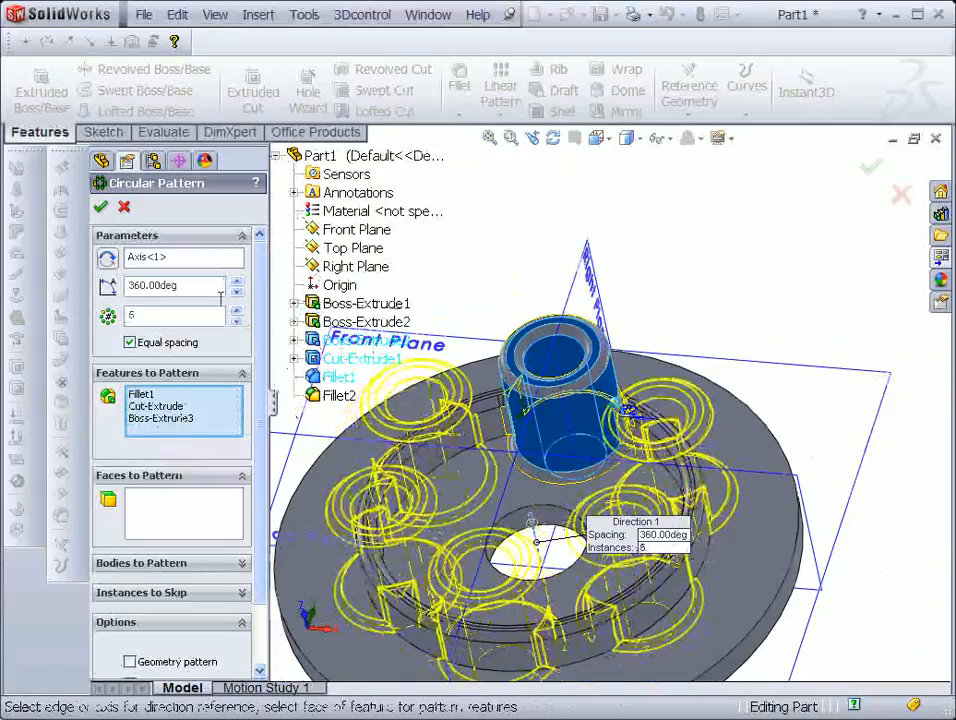
{"action": "left_click", "coordinate": [102, 208]}
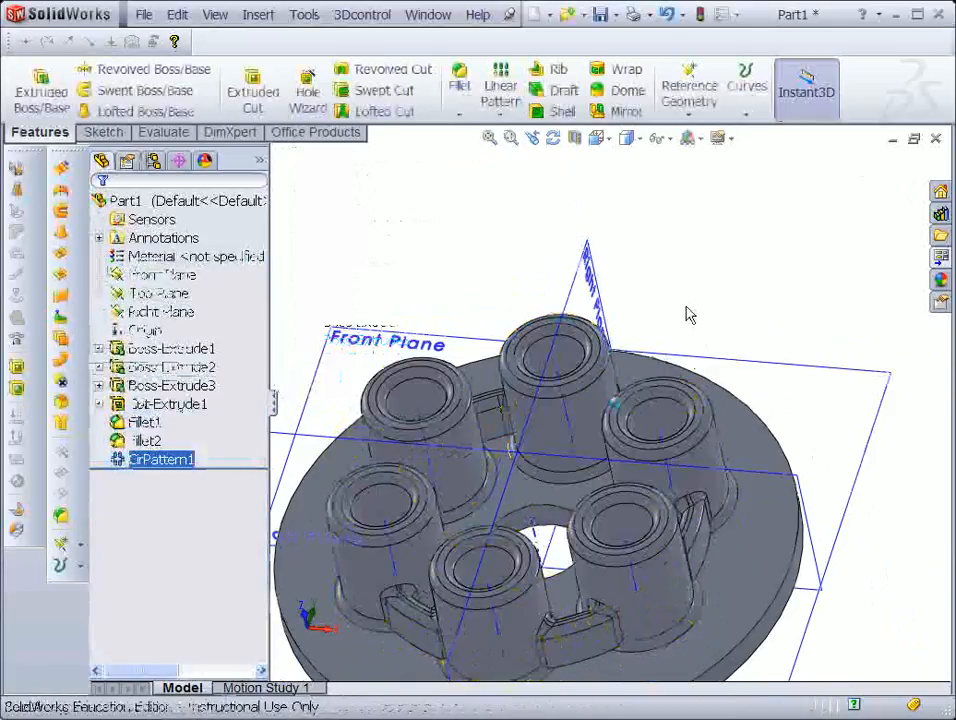
Step: Fillet the disc's outer rim face with a constant 2 mm radius
{"action": "middle_click_drag", "start_coordinate": [670, 299], "coordinate": [668, 327]}
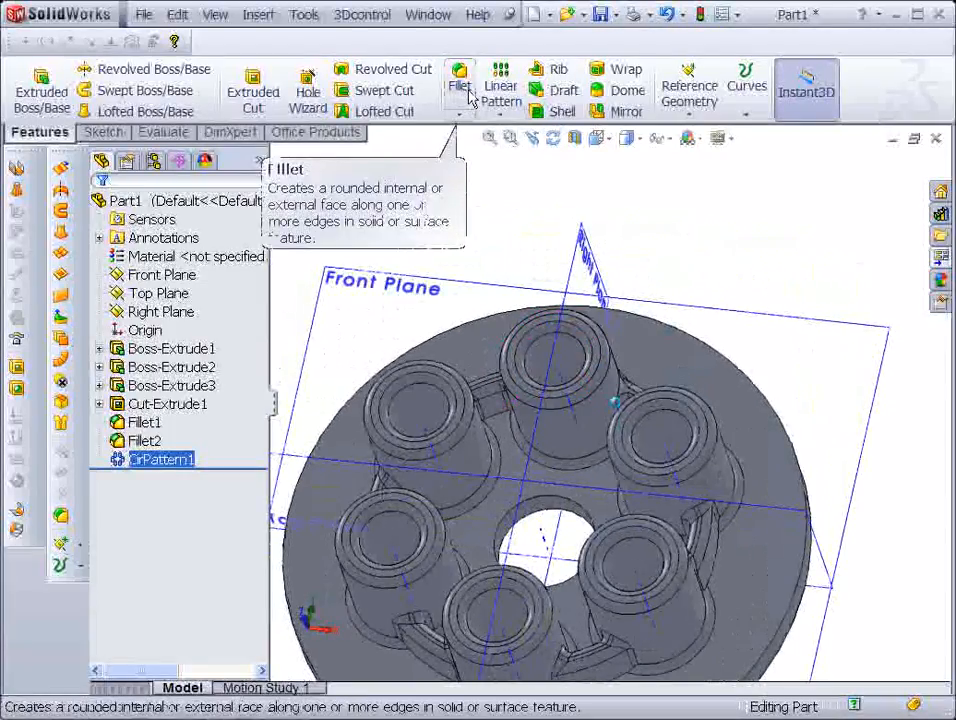
{"action": "left_click", "coordinate": [462, 88]}
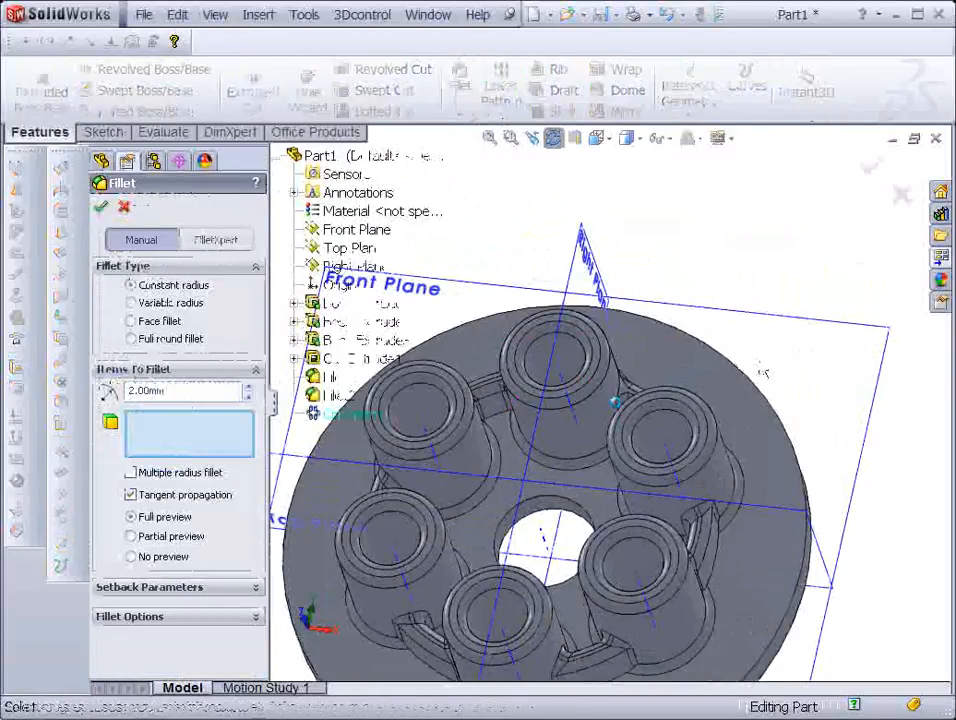
{"action": "middle_click_drag", "start_coordinate": [747, 358], "coordinate": [797, 374]}
{"action": "left_click", "coordinate": [797, 374]}
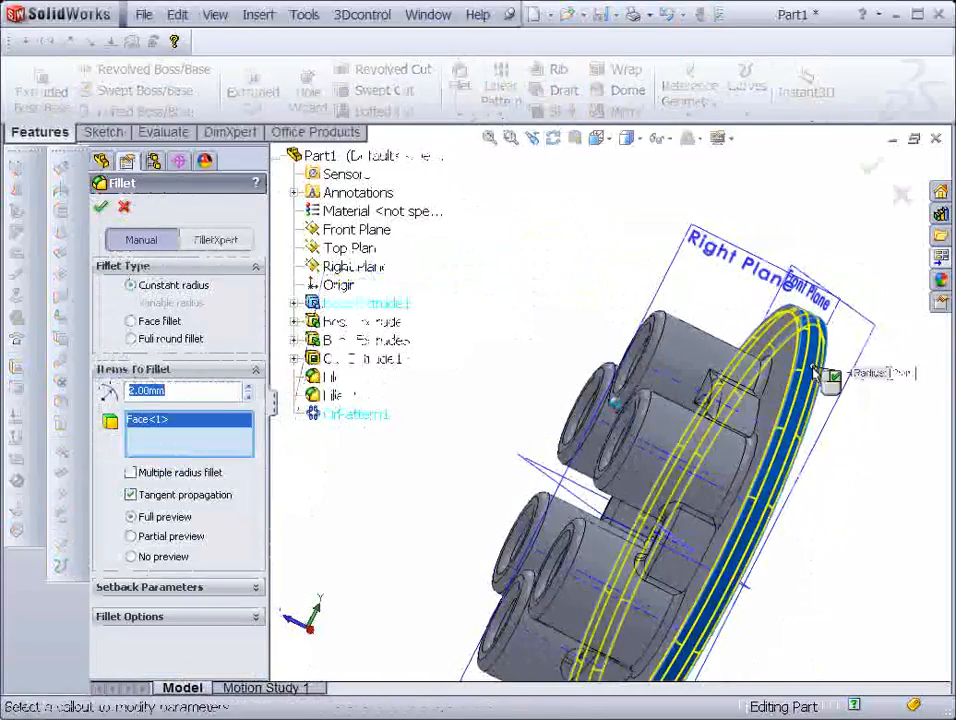
{"action": "left_click", "coordinate": [102, 208]}
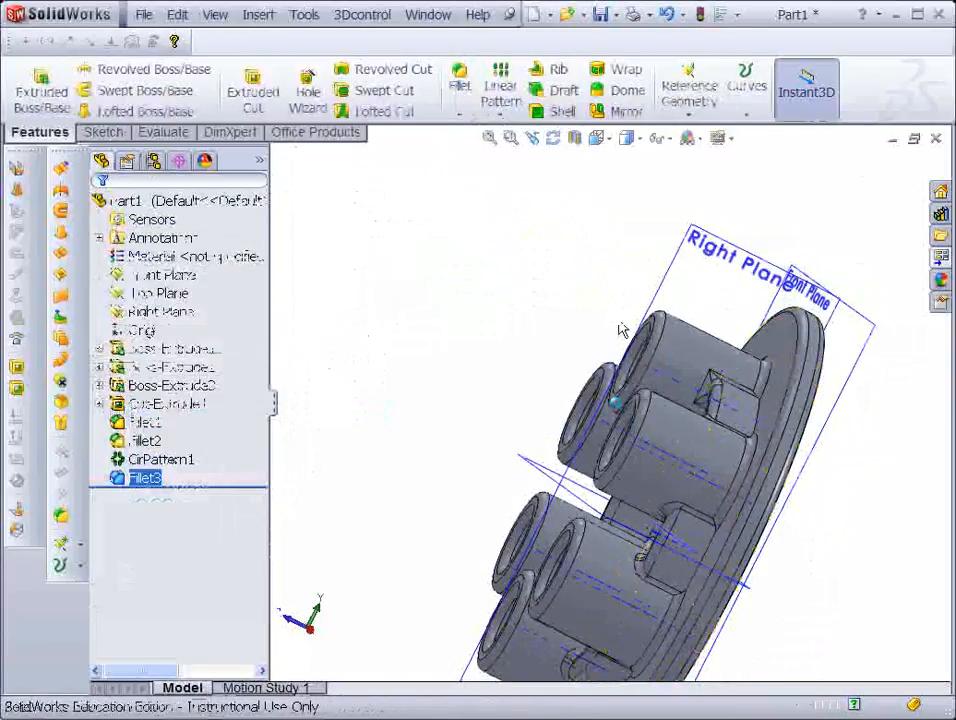
Step: Save the part and make a drawing from it using the Cad 154 template
{"action": "middle_click_drag", "start_coordinate": [608, 320], "coordinate": [704, 445]}
{"action": "scroll", "coordinate": [700, 484], "scroll_direction": "up", "scroll_amount": 2}
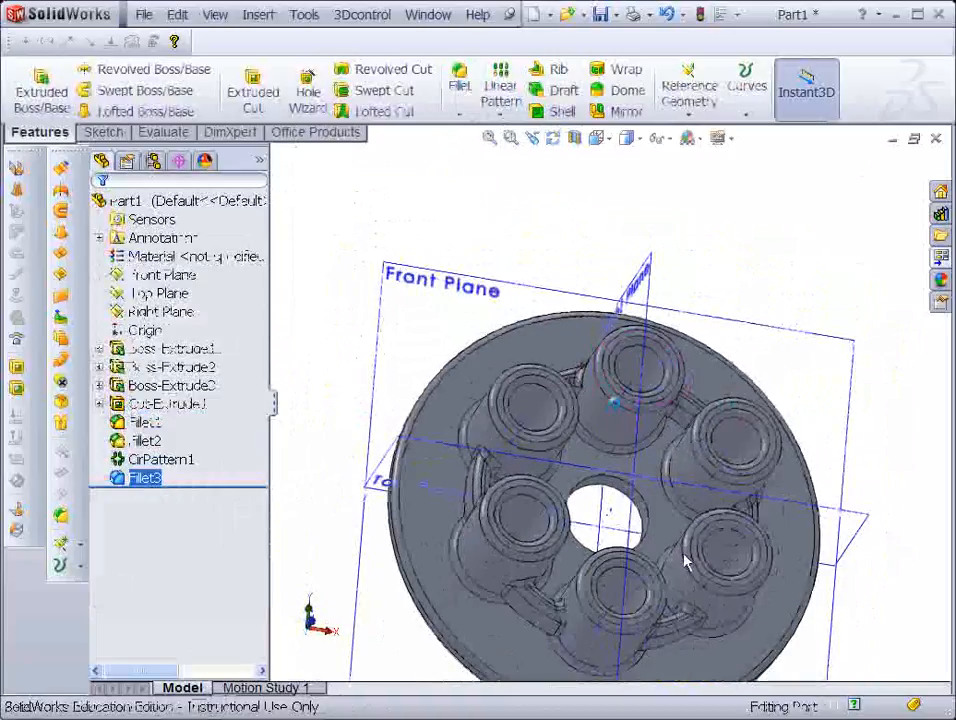
{"action": "middle_click_drag", "start_coordinate": [730, 559], "coordinate": [606, 375]}
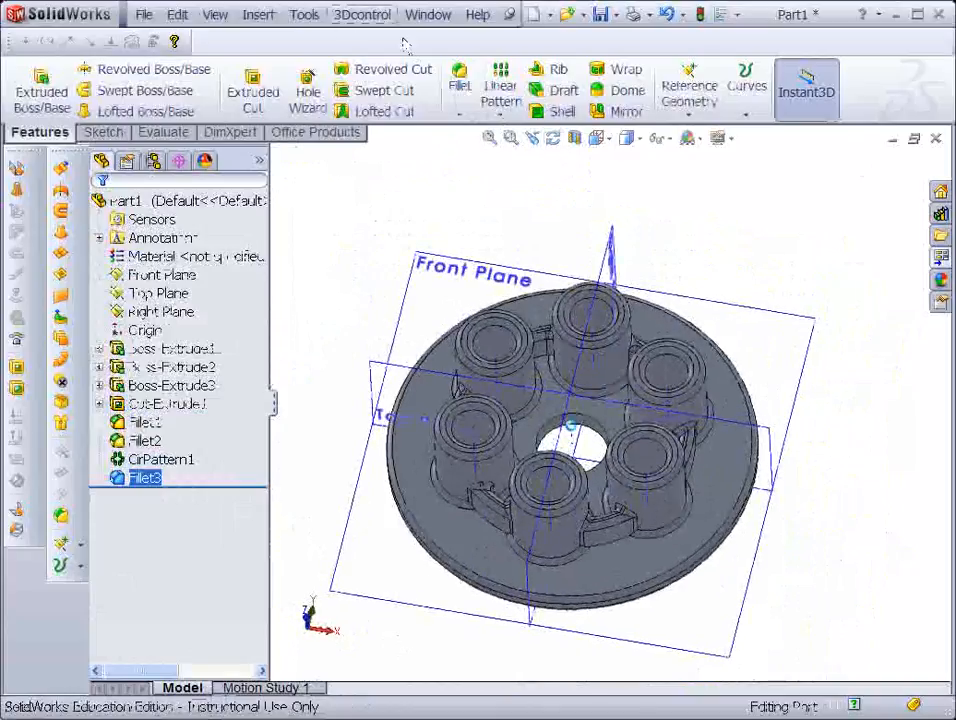
{"action": "left_click", "coordinate": [144, 15]}
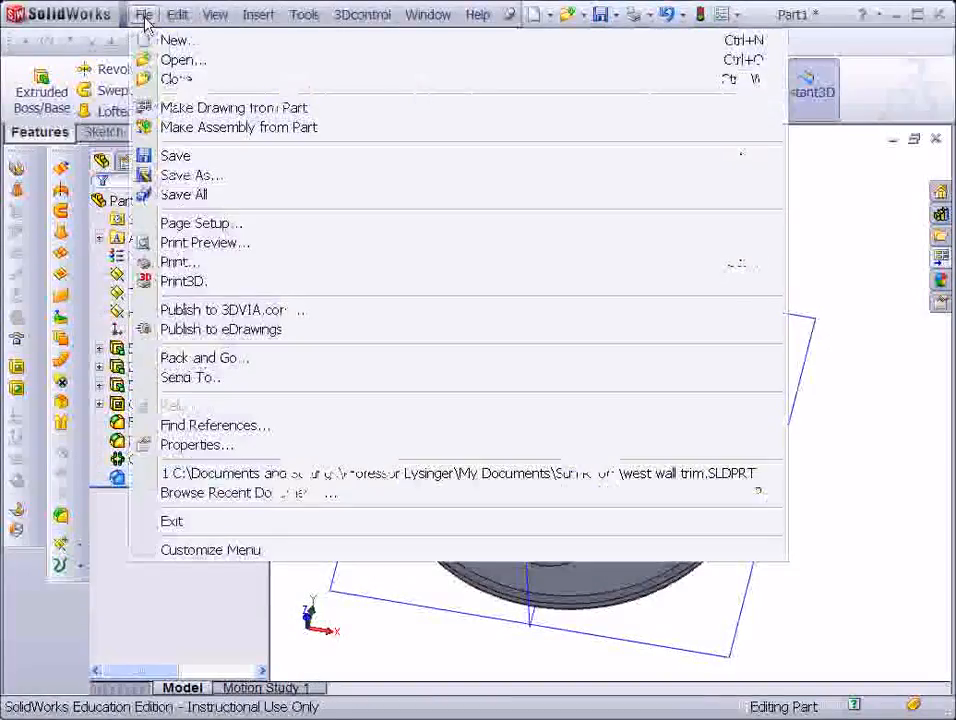
{"action": "left_click", "coordinate": [205, 108]}
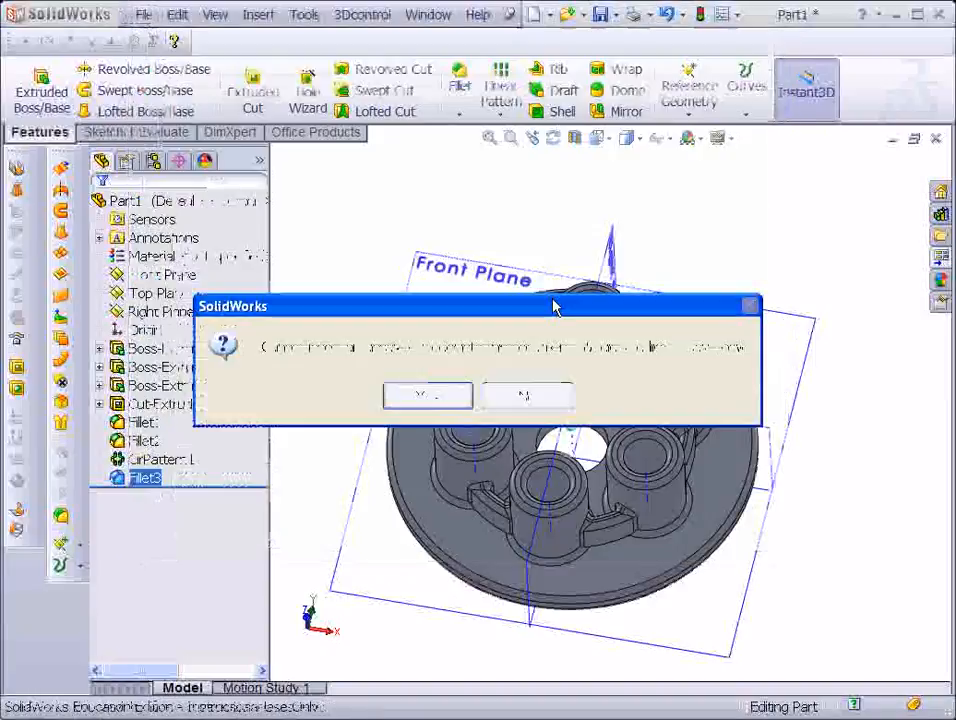
{"action": "left_click", "coordinate": [429, 396]}
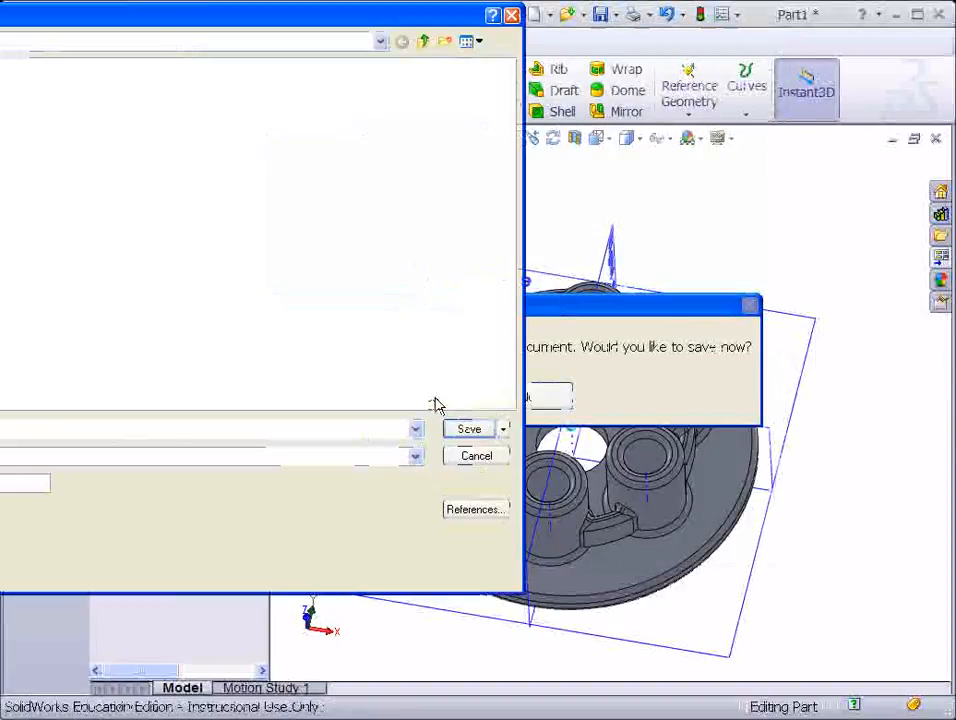
{"action": "left_click", "coordinate": [380, 42]}
{"action": "left_click", "coordinate": [310, 75]}
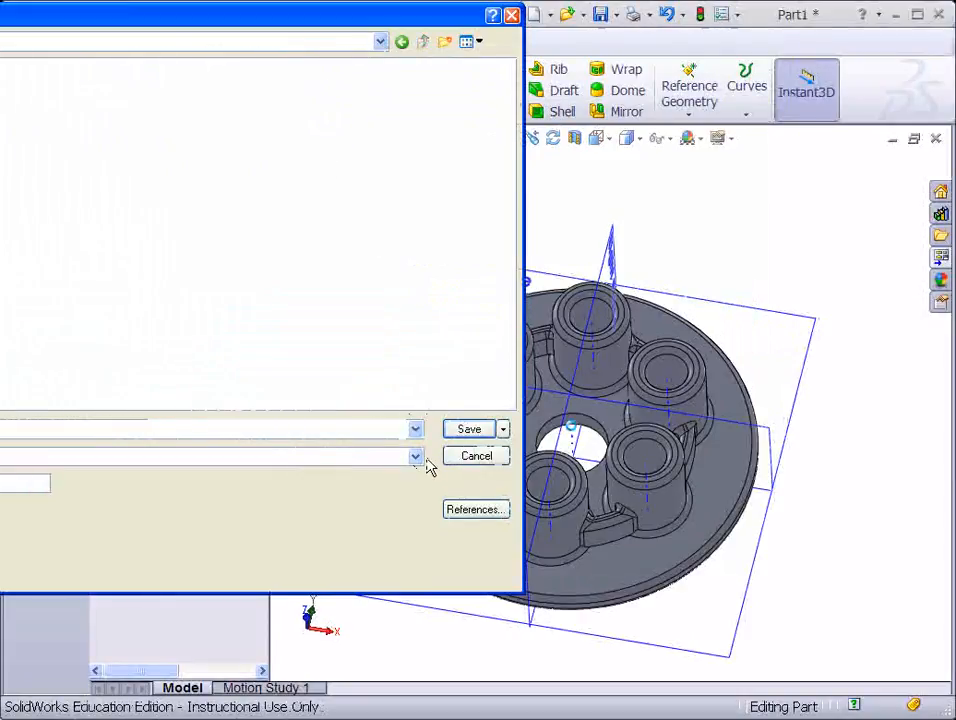
{"action": "left_click", "coordinate": [456, 429]}
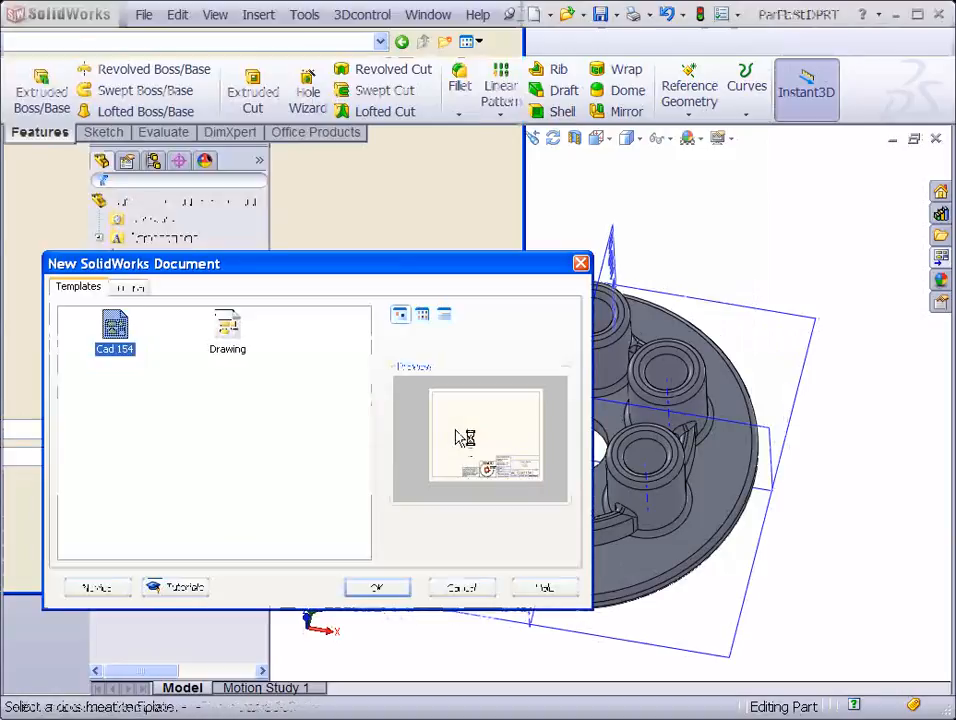
{"action": "left_click", "coordinate": [378, 589]}
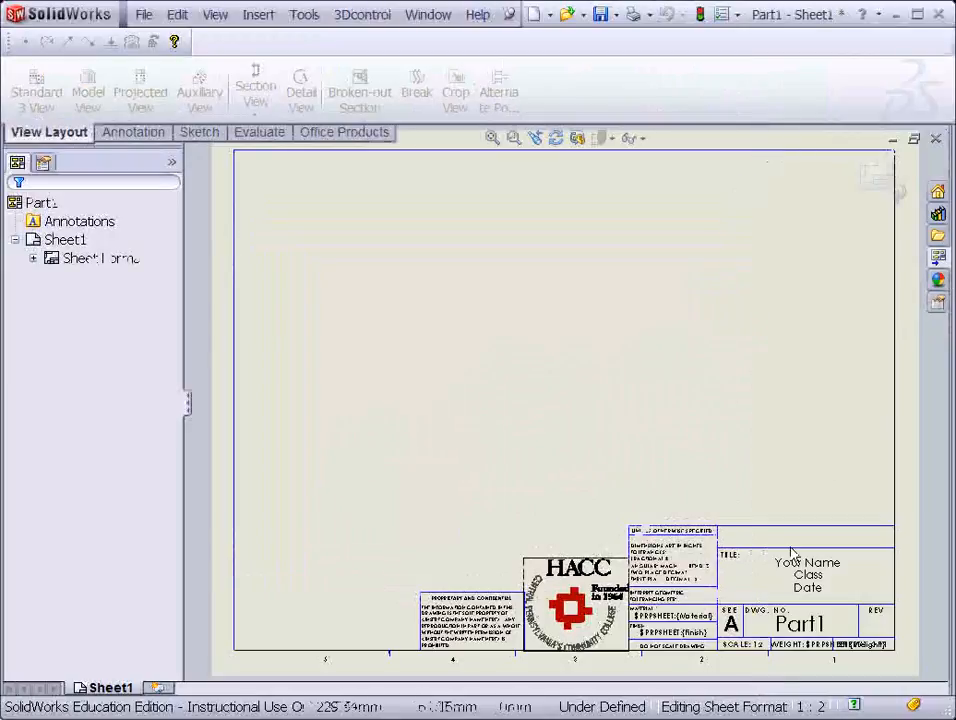
Step: Return to sheet editing and place a Current Model View of Part1 in the sheet's upper area, using Isometric (True) dimensions
{"action": "right_click", "coordinate": [694, 420]}
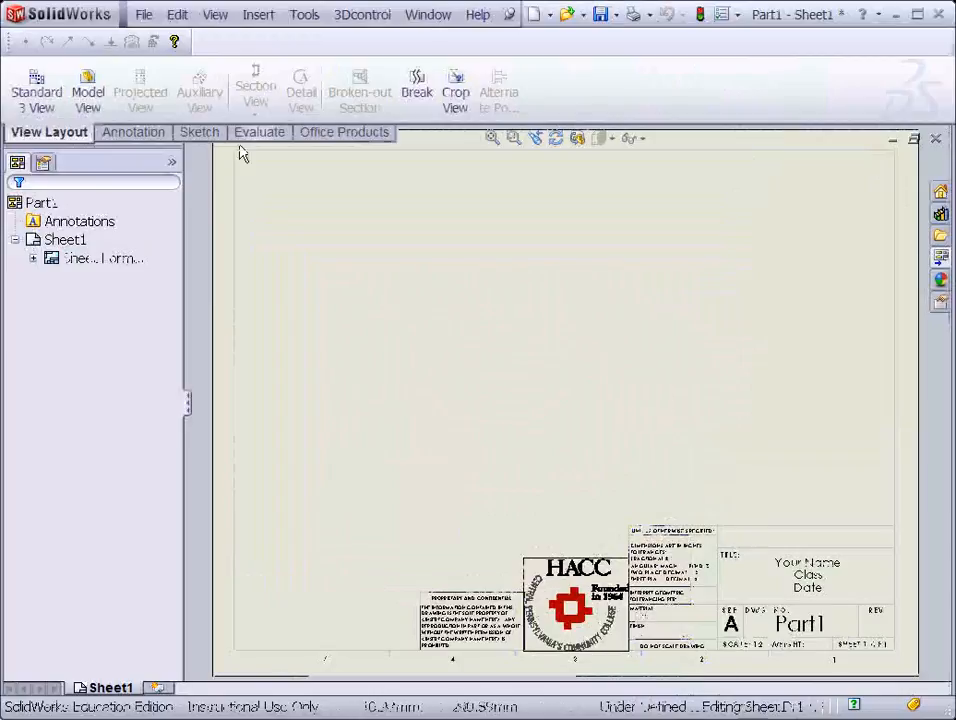
{"action": "left_click", "coordinate": [88, 92]}
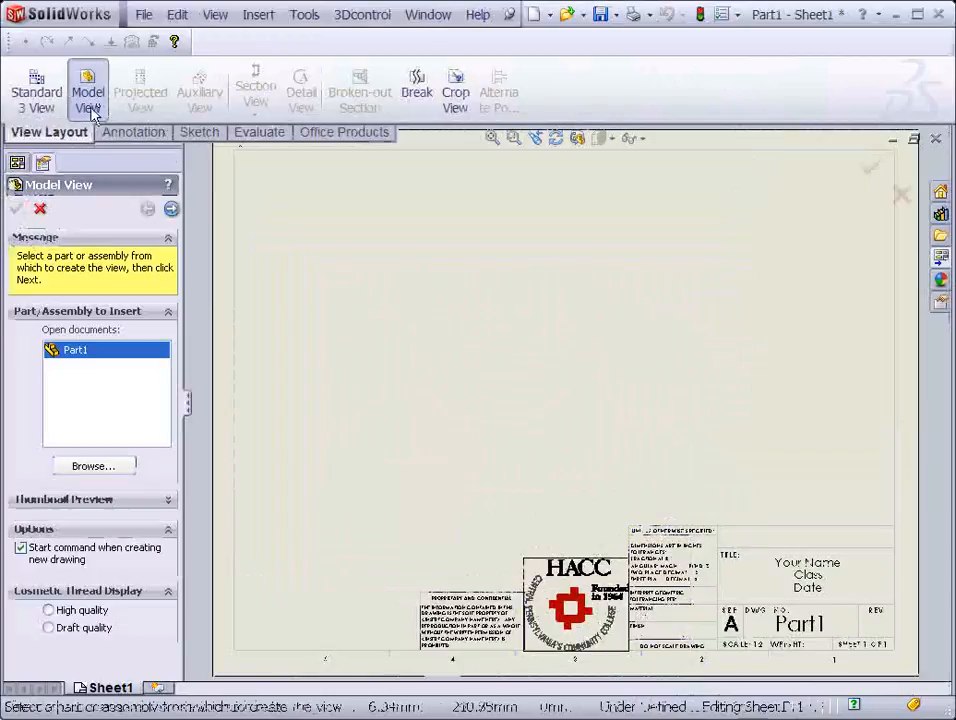
{"action": "double_click", "coordinate": [107, 351]}
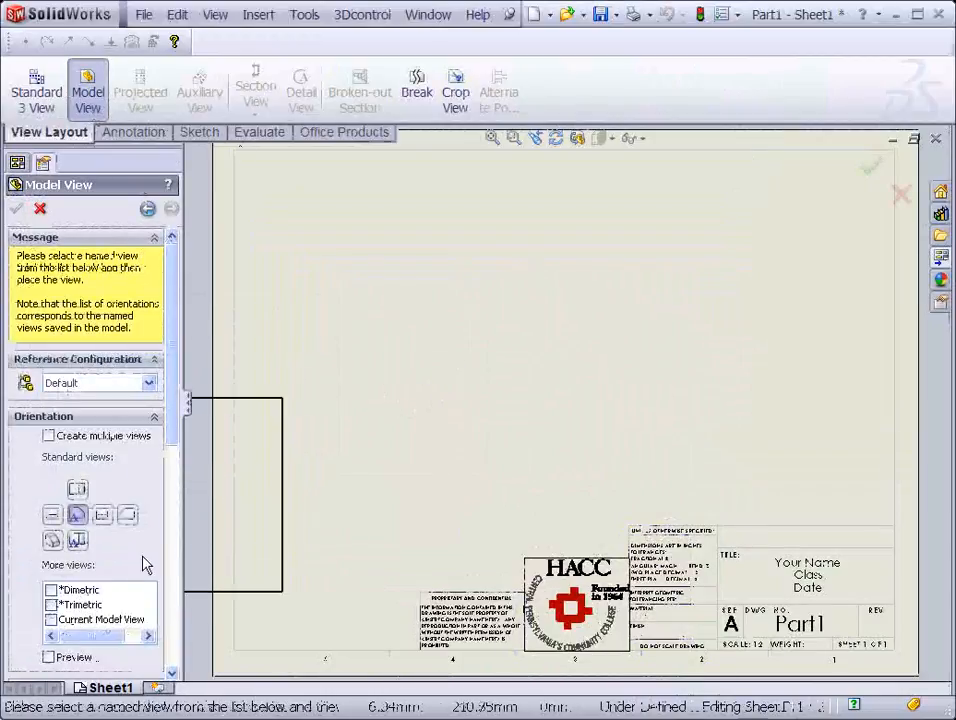
{"action": "left_click", "coordinate": [51, 621]}
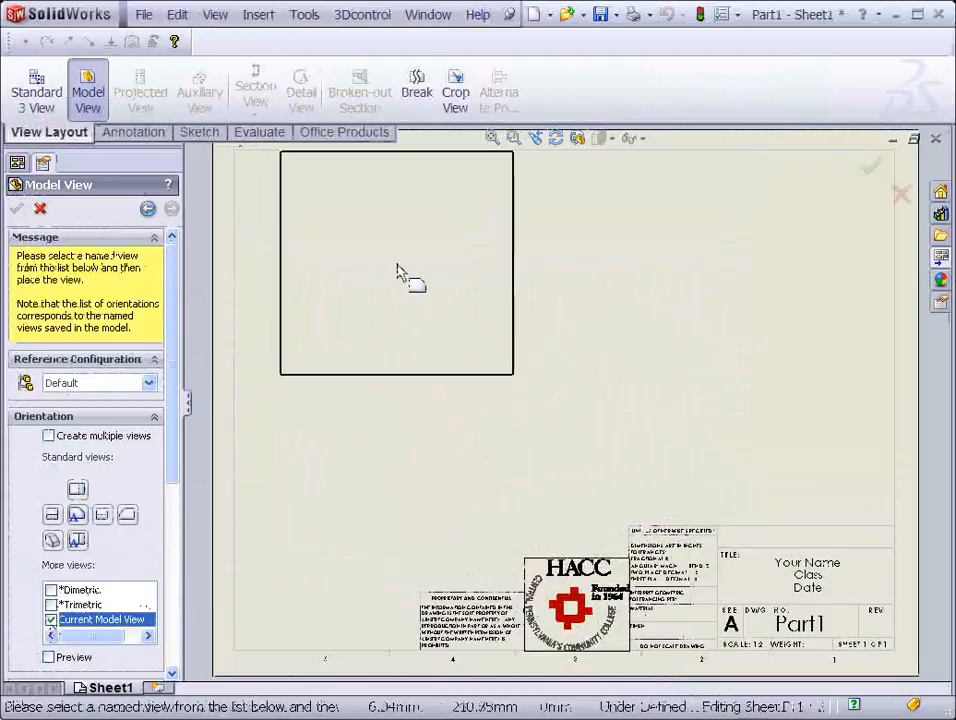
{"action": "left_click", "coordinate": [425, 242]}
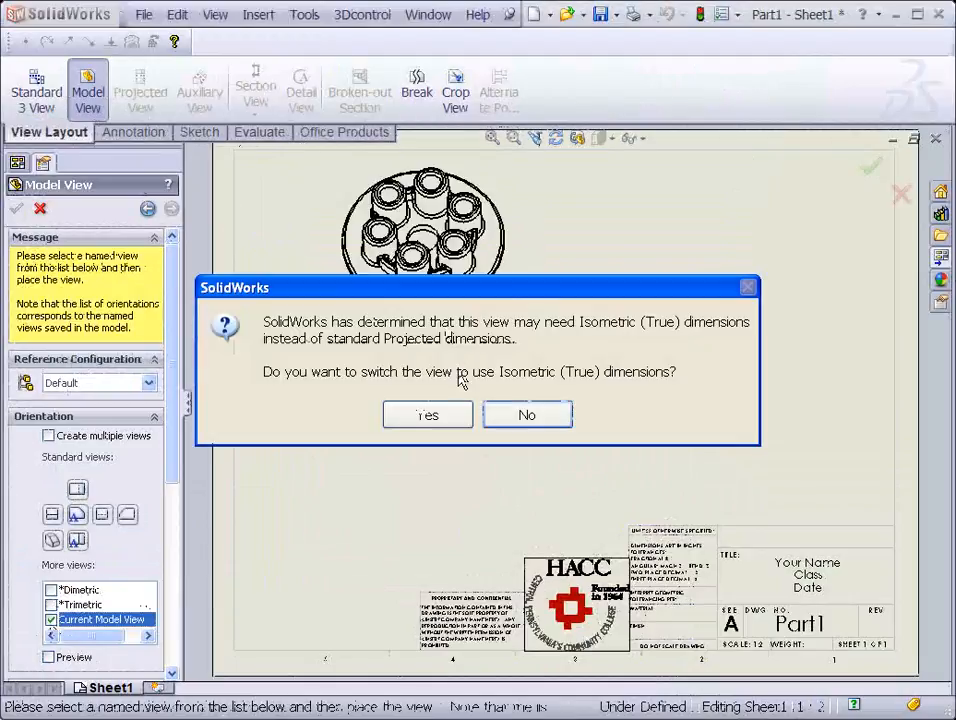
{"action": "left_click", "coordinate": [449, 418]}
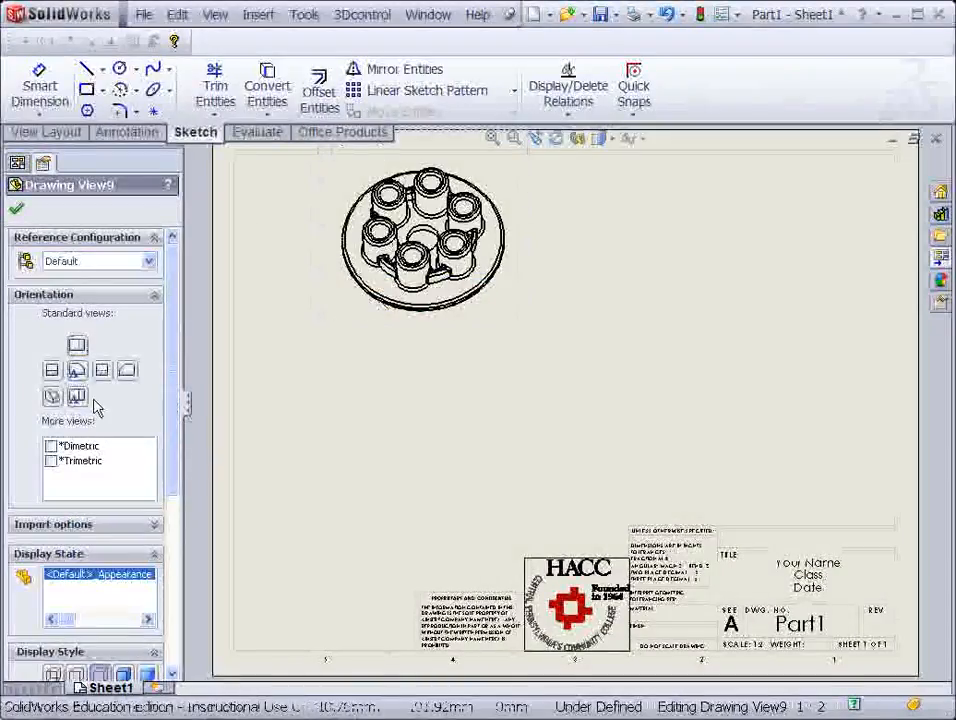
Step: Set the pictorial view's display style to Shaded With Edges
{"action": "scroll", "coordinate": [160, 480], "scroll_direction": "down", "scroll_amount": 3}
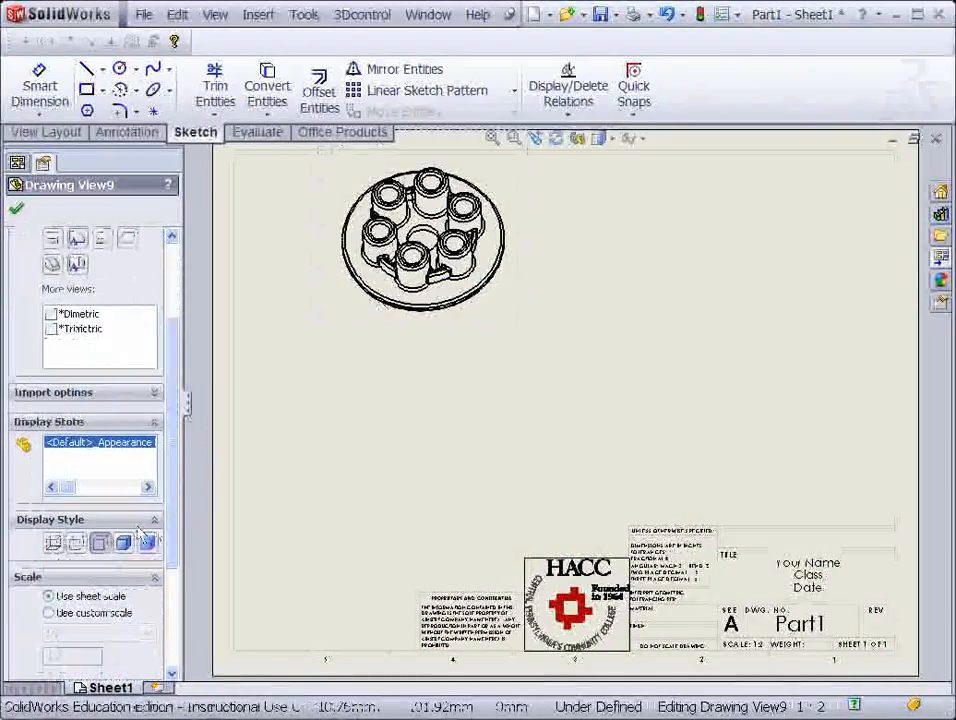
{"action": "left_click", "coordinate": [124, 544]}
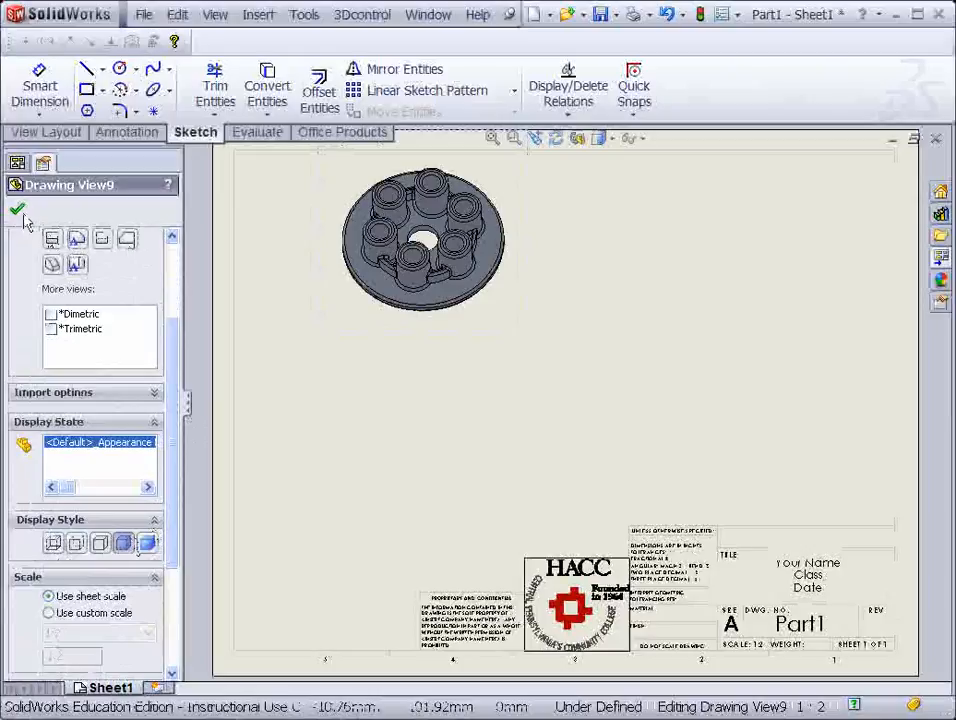
{"action": "left_click", "coordinate": [19, 211]}
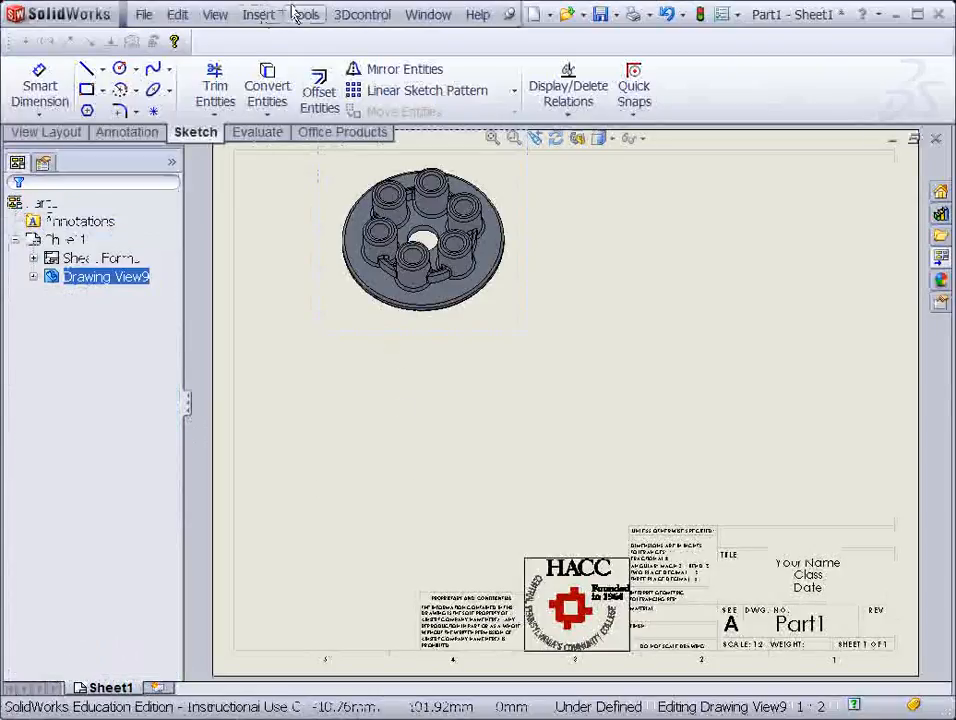
Step: Place a front view of Part1 below the shaded pictorial view, without keeping a projected view, and select it
{"action": "left_click", "coordinate": [40, 132]}
{"action": "left_click", "coordinate": [88, 88]}
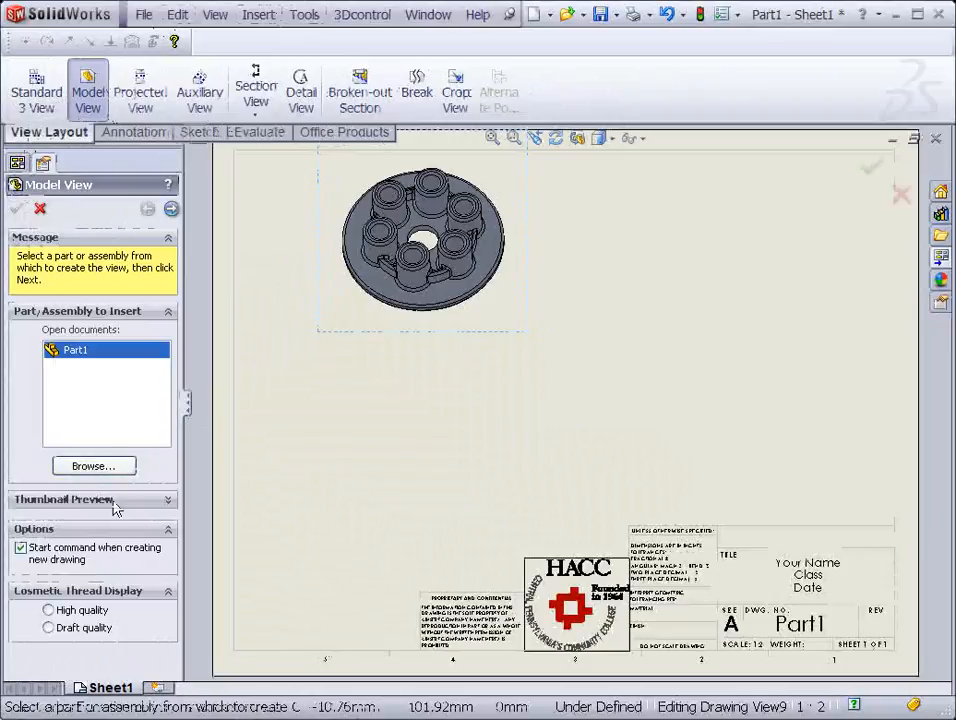
{"action": "double_click", "coordinate": [103, 352]}
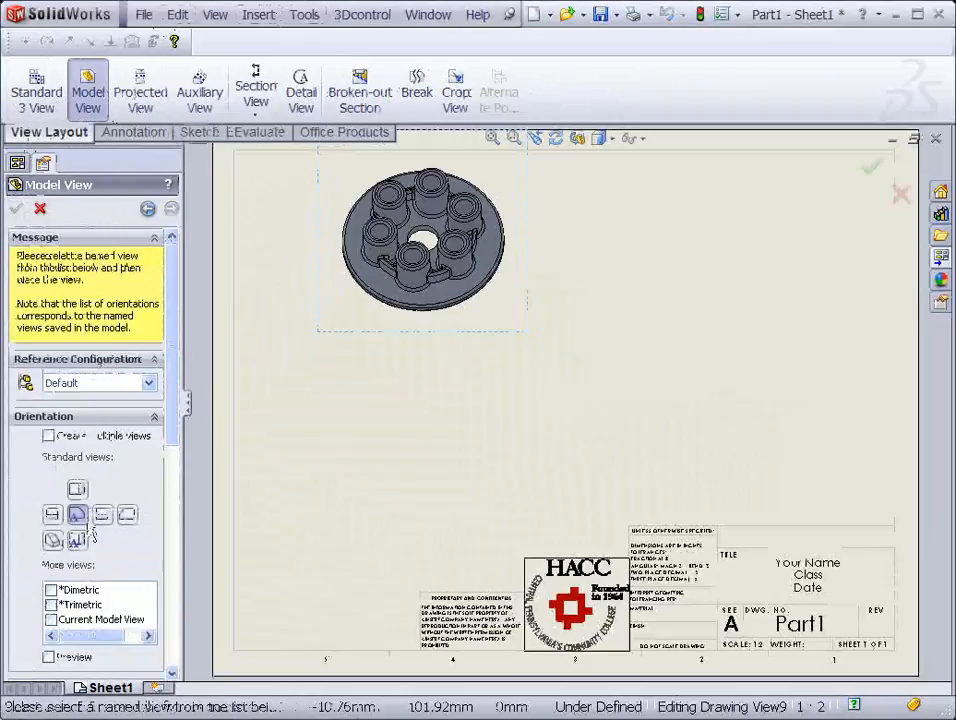
{"action": "left_click", "coordinate": [373, 468]}
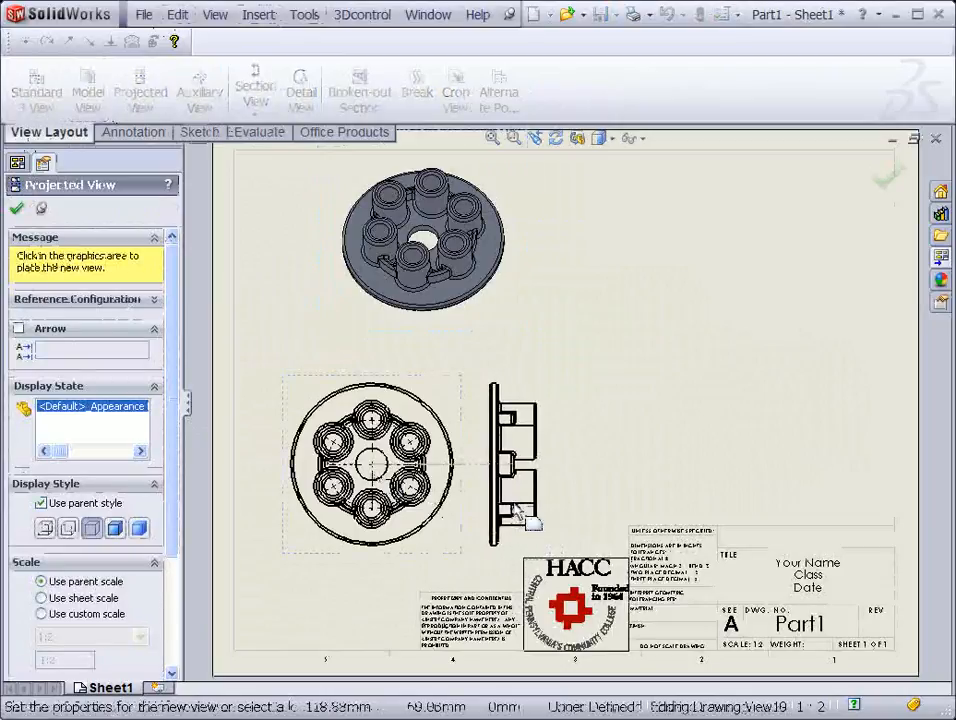
{"action": "left_click", "coordinate": [520, 487]}
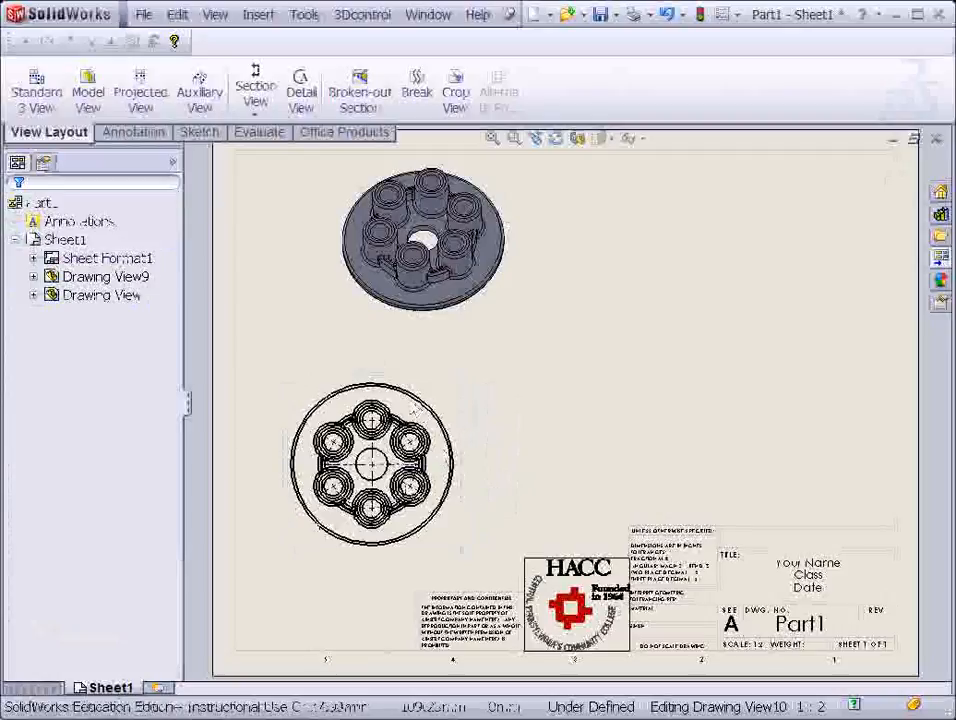
{"action": "left_click", "coordinate": [459, 386]}
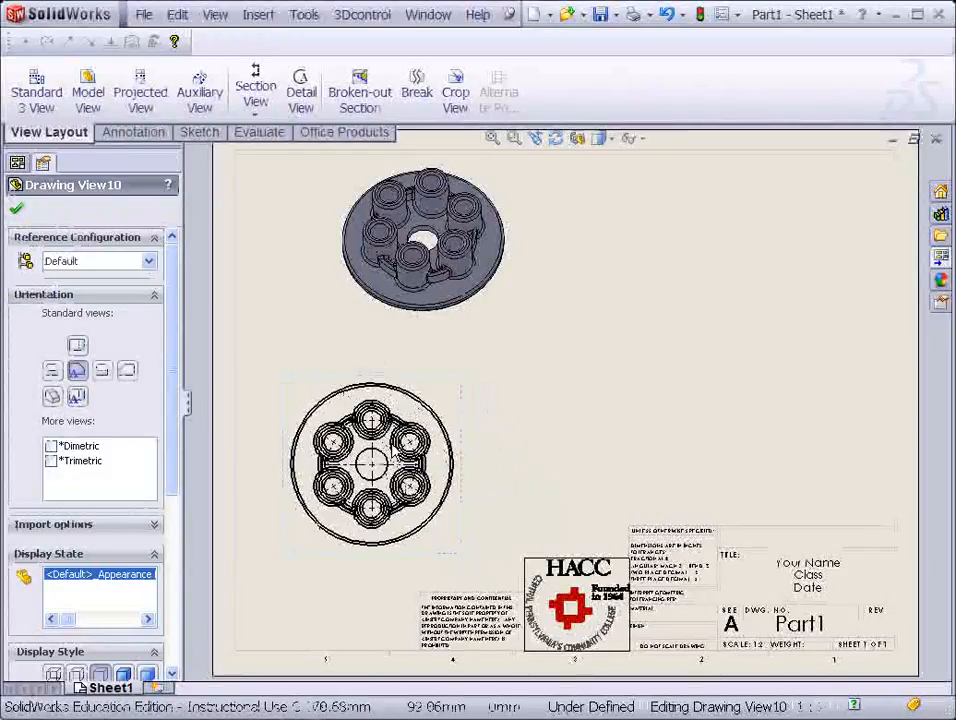
Step: Delete the front view from the sheet and set tangent edges in new drawing views to Removed
{"action": "key", "text": "Delete"}
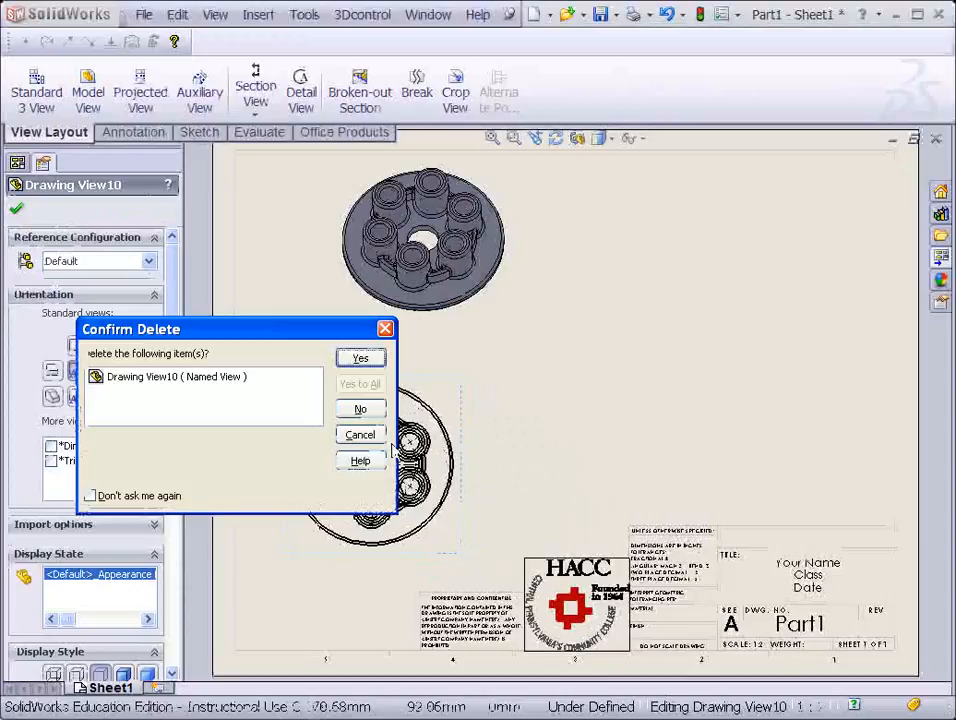
{"action": "left_click", "coordinate": [361, 358]}
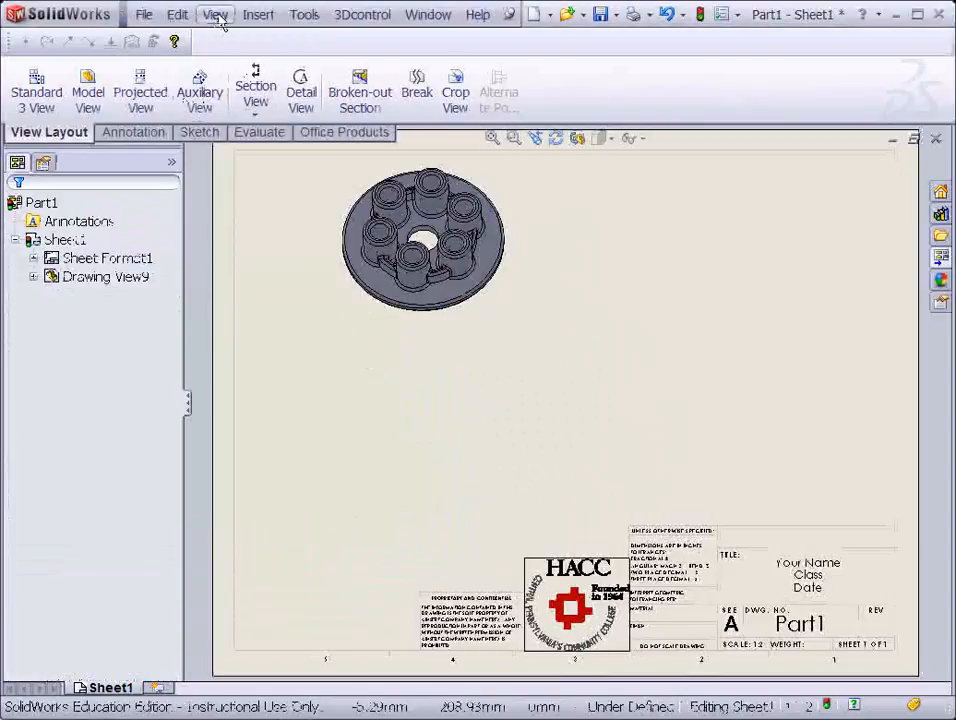
{"action": "left_click", "coordinate": [316, 12]}
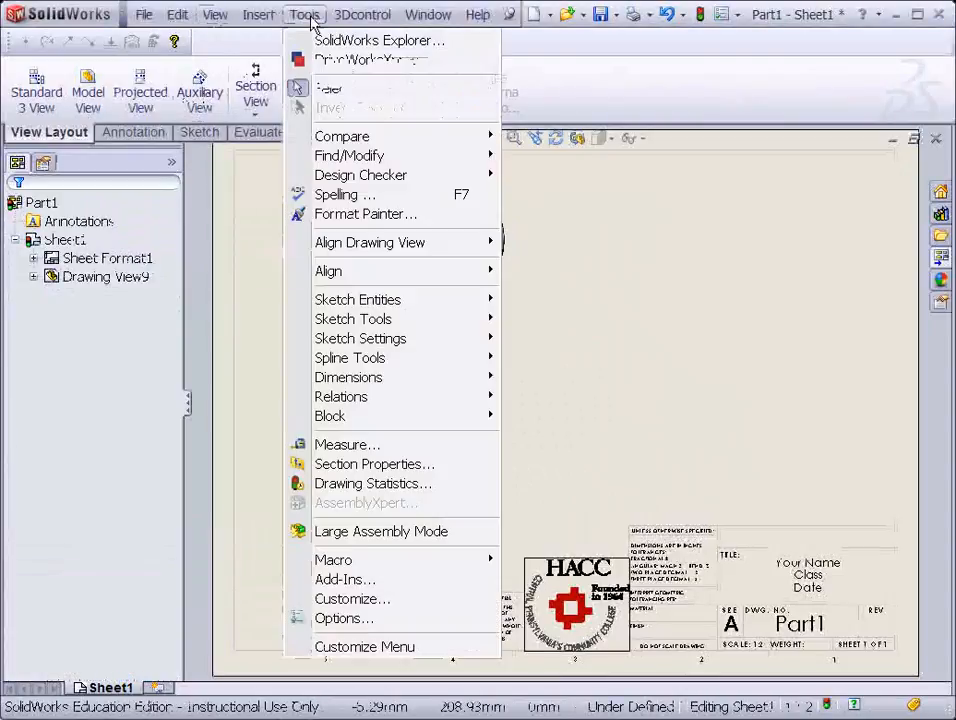
{"action": "left_click", "coordinate": [343, 618]}
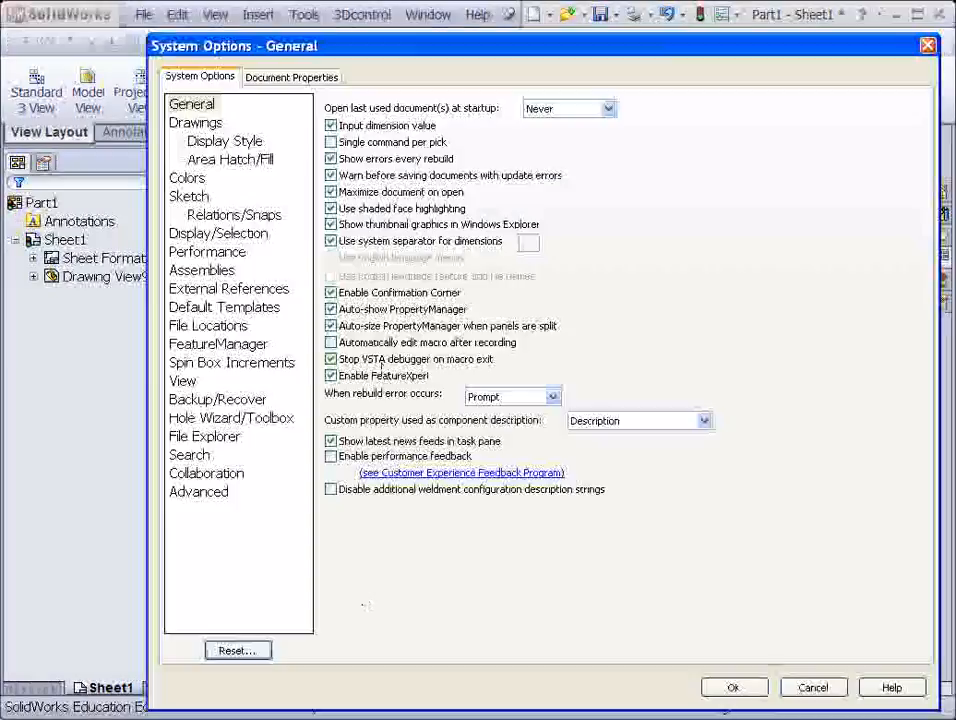
{"action": "left_click", "coordinate": [196, 124]}
{"action": "left_click", "coordinate": [227, 143]}
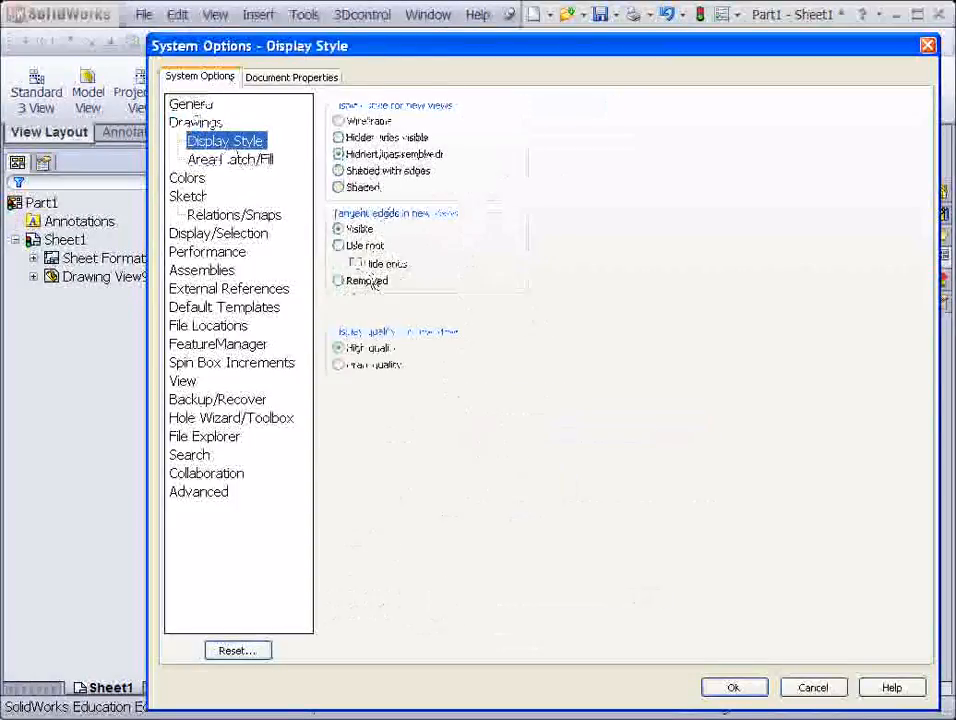
{"action": "left_click", "coordinate": [340, 282]}
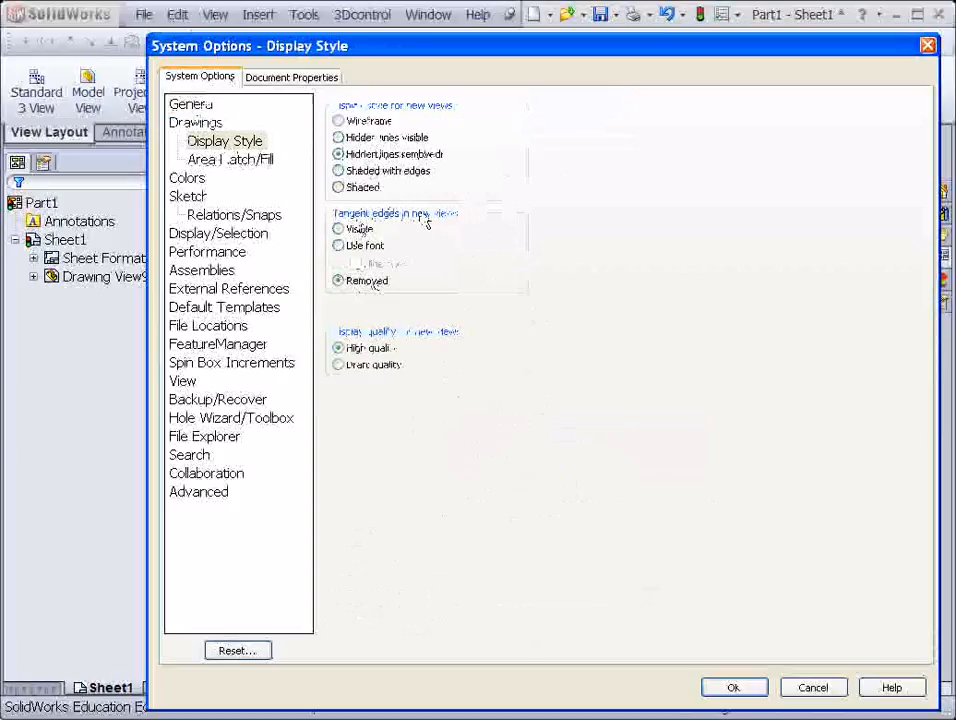
{"action": "left_click", "coordinate": [731, 688]}
Step: Place a new front view of Part1 below the pictorial view, without a projected view, and shift it slightly up and right
{"action": "left_click", "coordinate": [87, 95]}
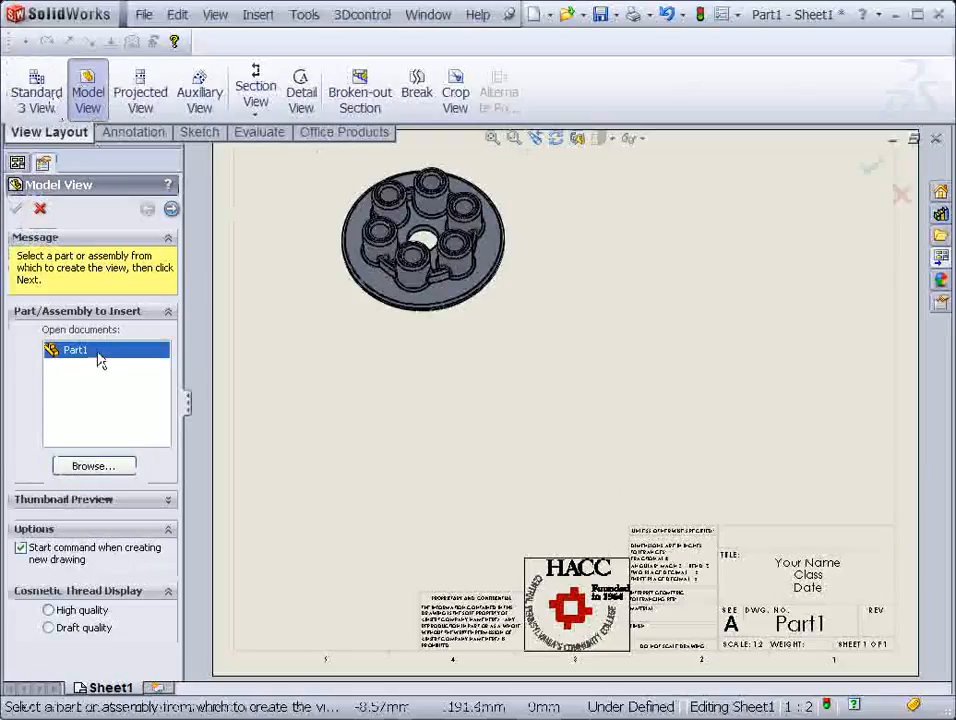
{"action": "double_click", "coordinate": [100, 360]}
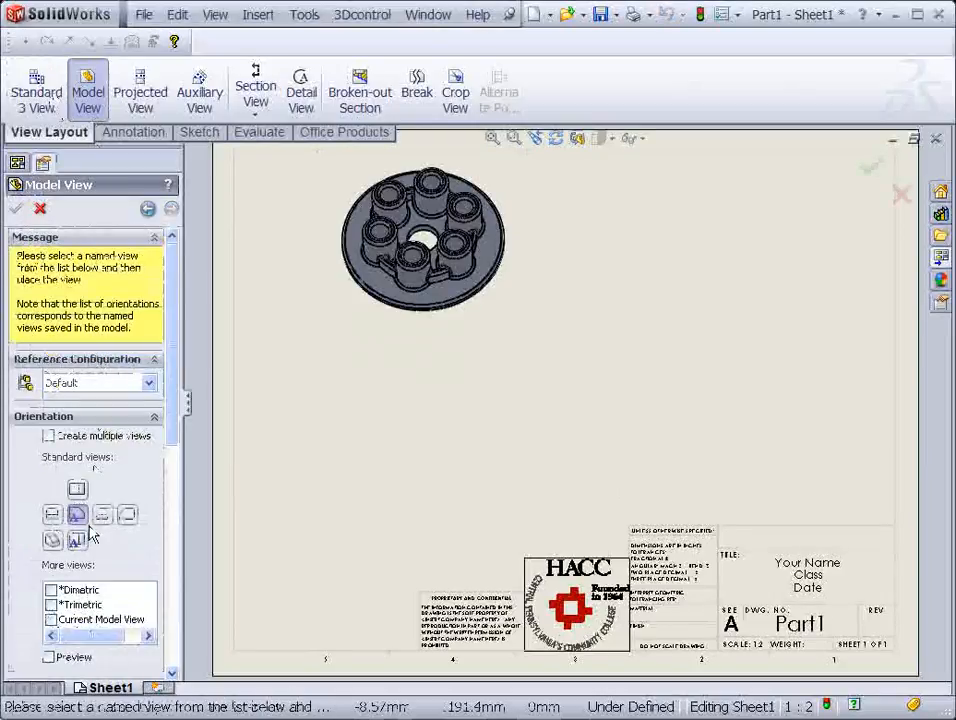
{"action": "left_click", "coordinate": [366, 490]}
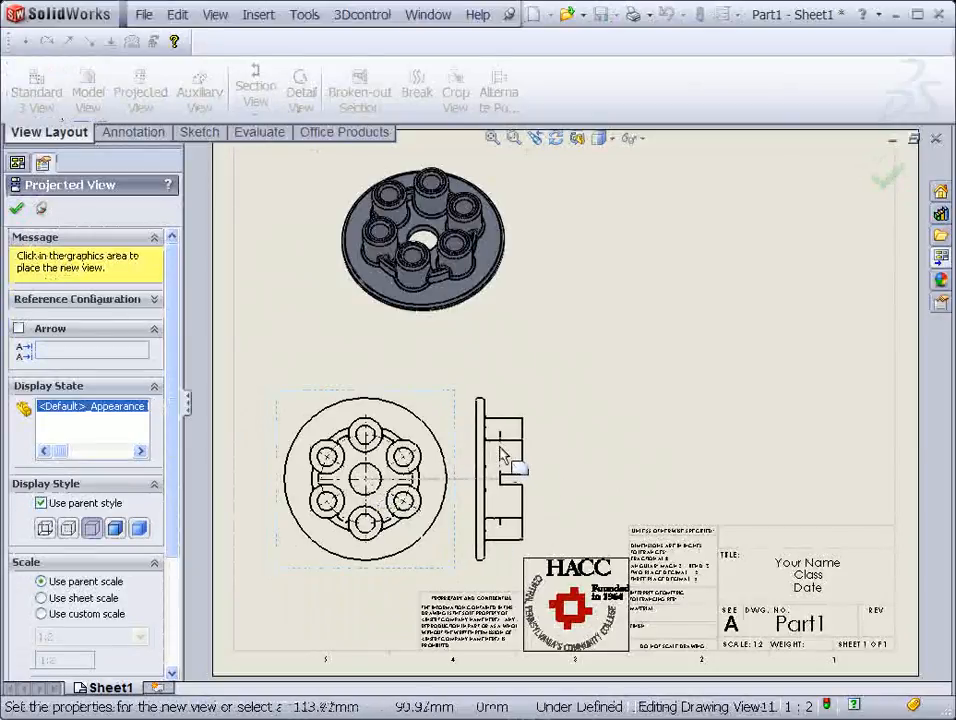
{"action": "key", "text": "Escape"}
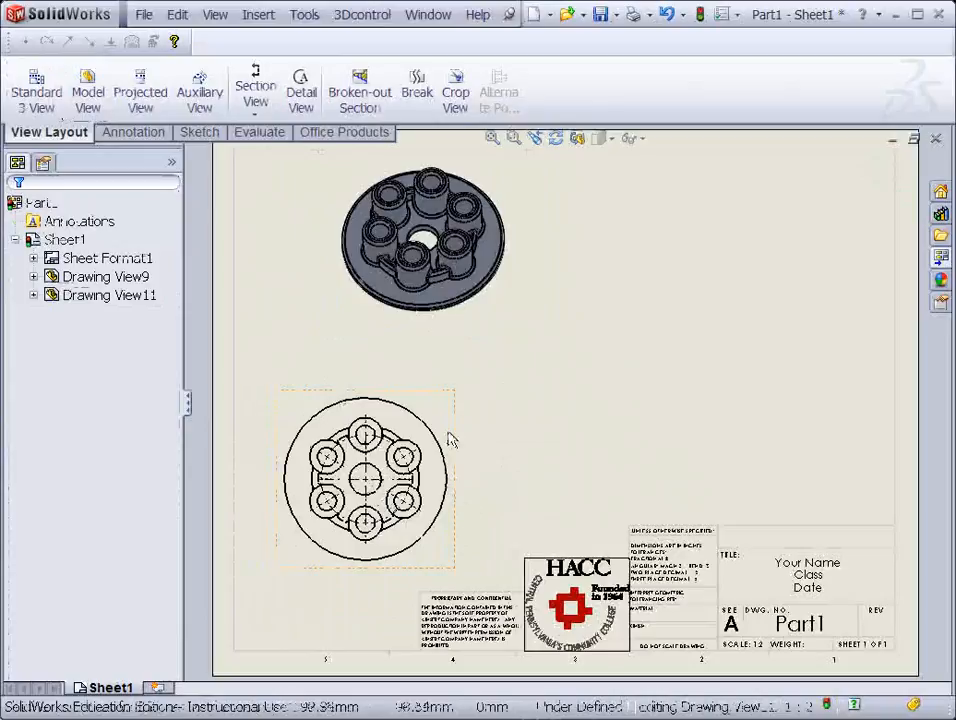
{"action": "mouse_move", "coordinate": [455, 412]}
{"action": "left_mouse_down"}
{"action": "mouse_move", "coordinate": [457, 395]}
{"action": "mouse_move", "coordinate": [474, 391]}
{"action": "left_mouse_up"}
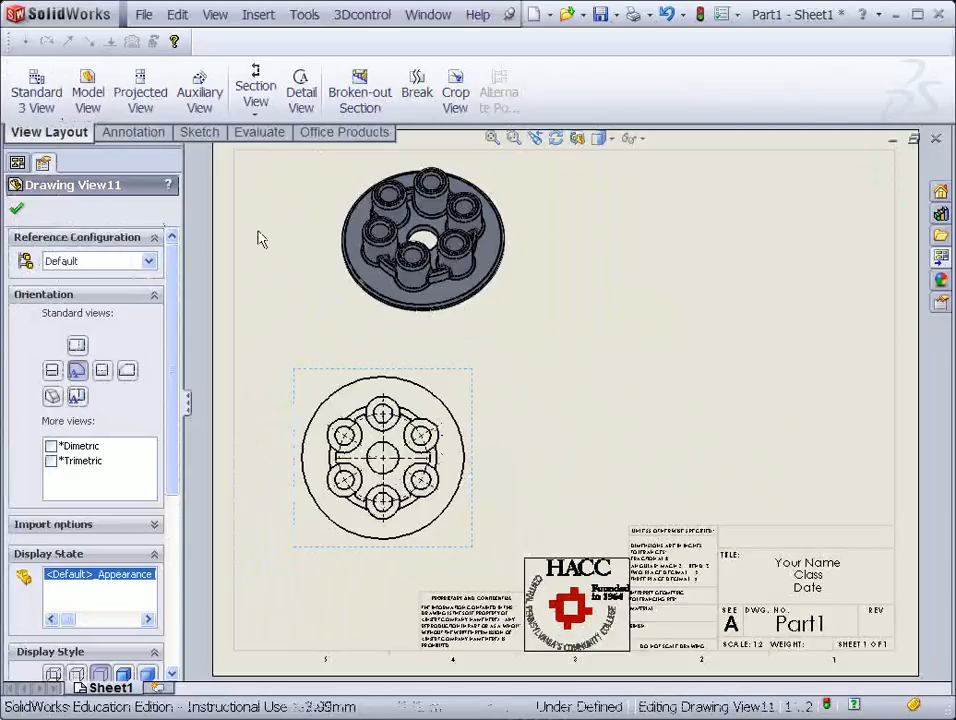
Step: Create section view A-A from a vertical cutting line through the front view's centre, place it beside that view, and flip its direction
{"action": "left_click", "coordinate": [257, 92]}
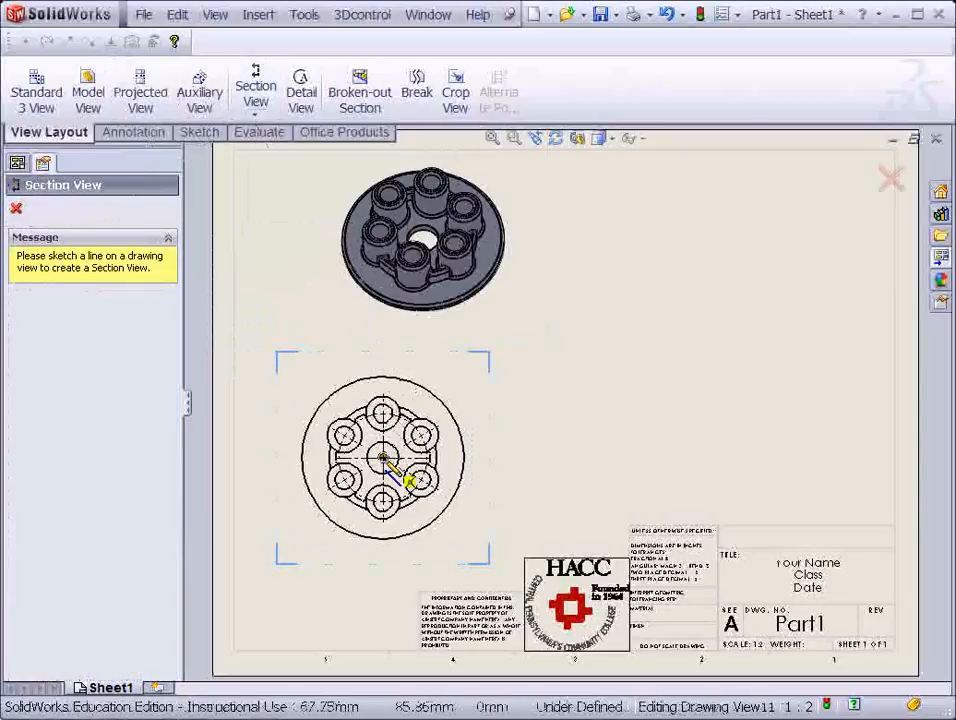
{"action": "left_click", "coordinate": [383, 355]}
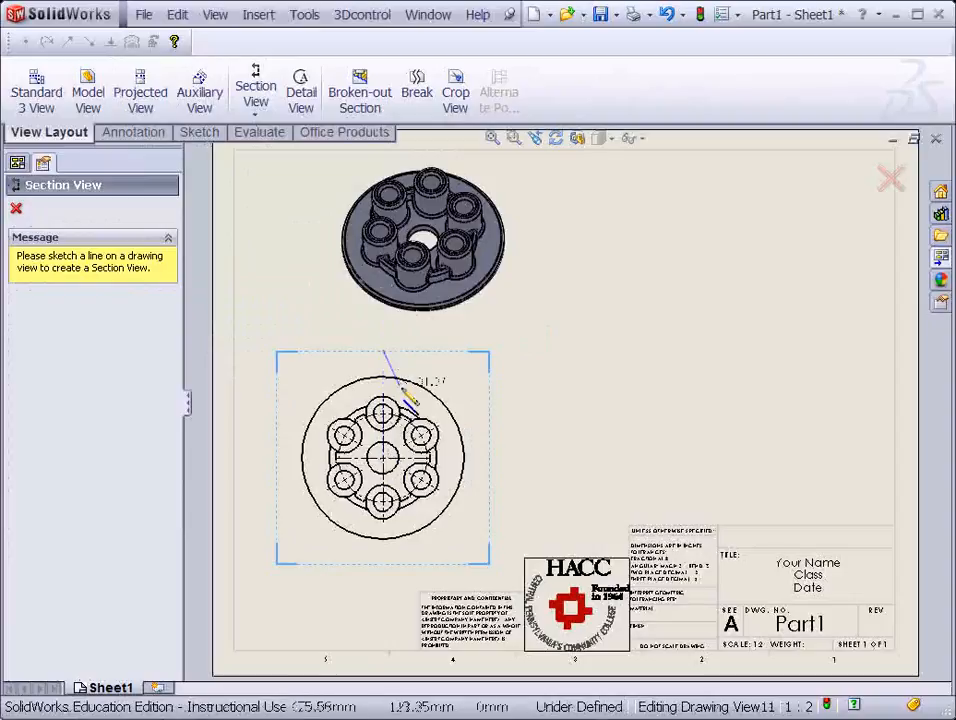
{"action": "left_click", "coordinate": [384, 558]}
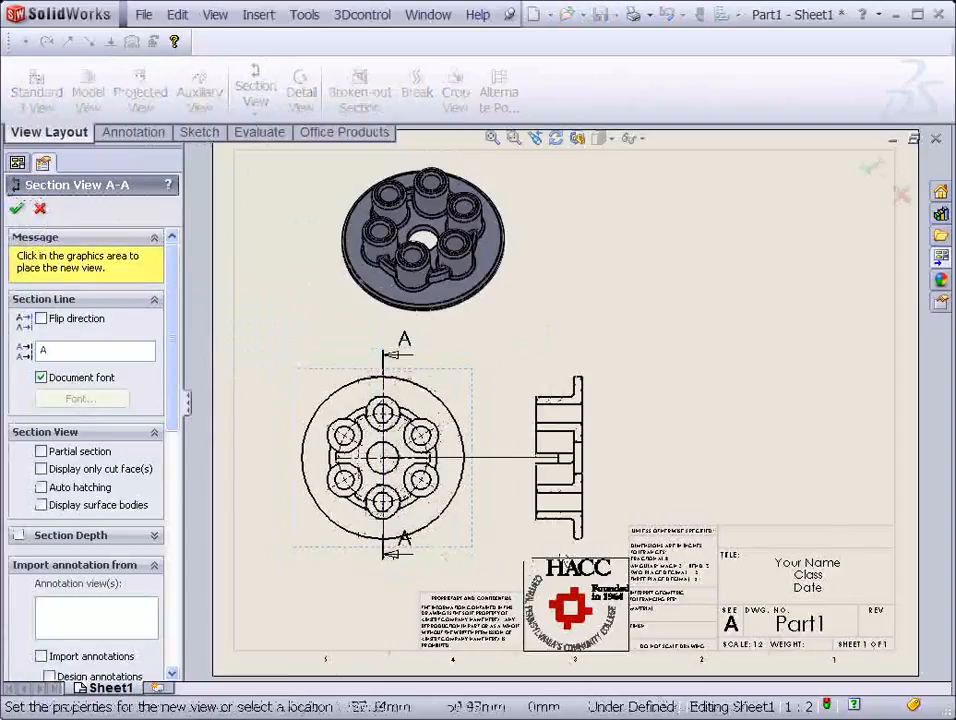
{"action": "left_click", "coordinate": [560, 547]}
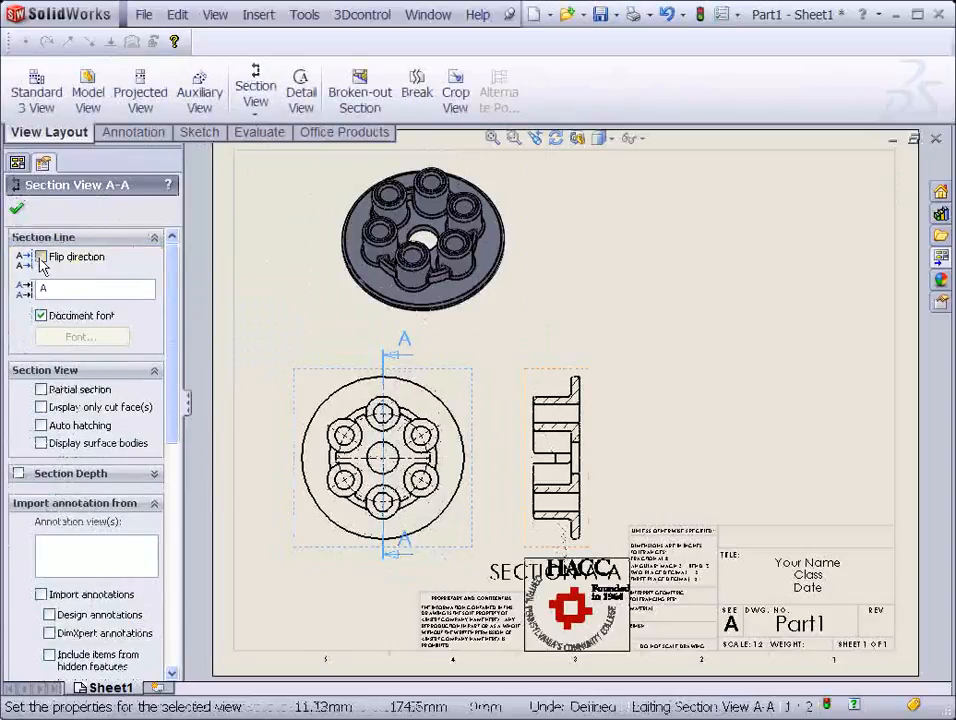
{"action": "left_click", "coordinate": [41, 257]}
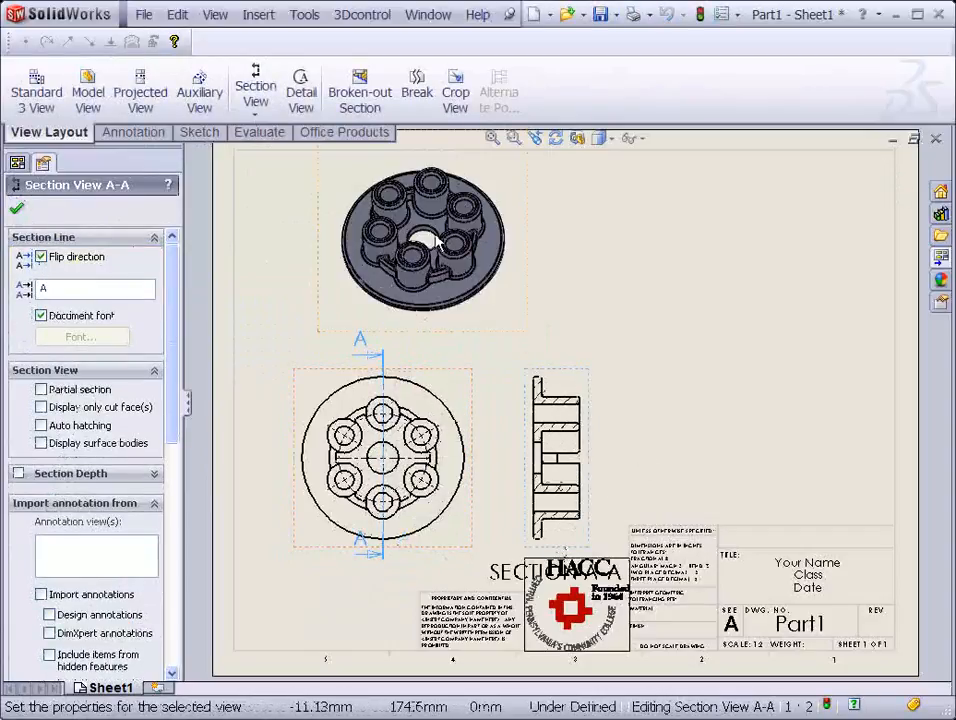
{"action": "left_click", "coordinate": [17, 162]}
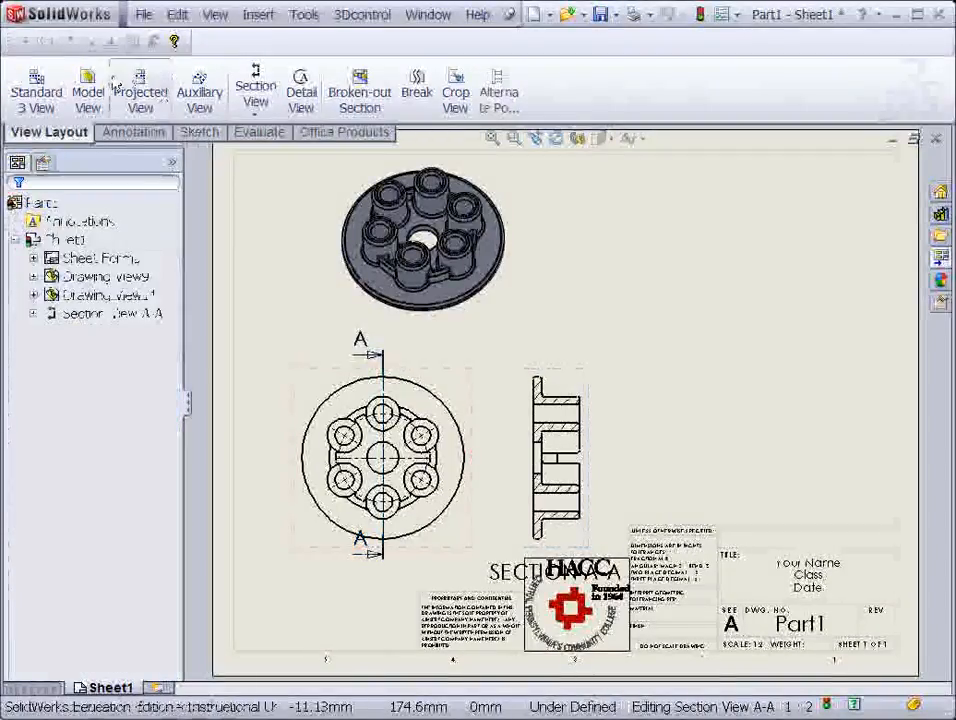
Step: Create detail view B of the section view's upper boss area and place it in the sheet's upper right
{"action": "left_click", "coordinate": [302, 98]}
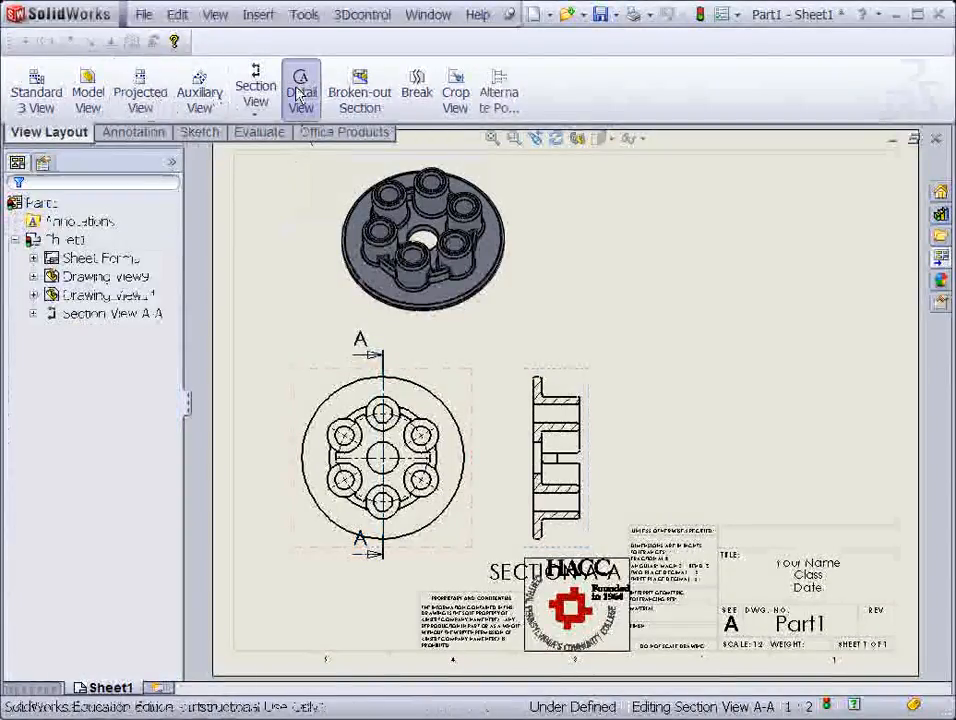
{"action": "left_click", "coordinate": [560, 422]}
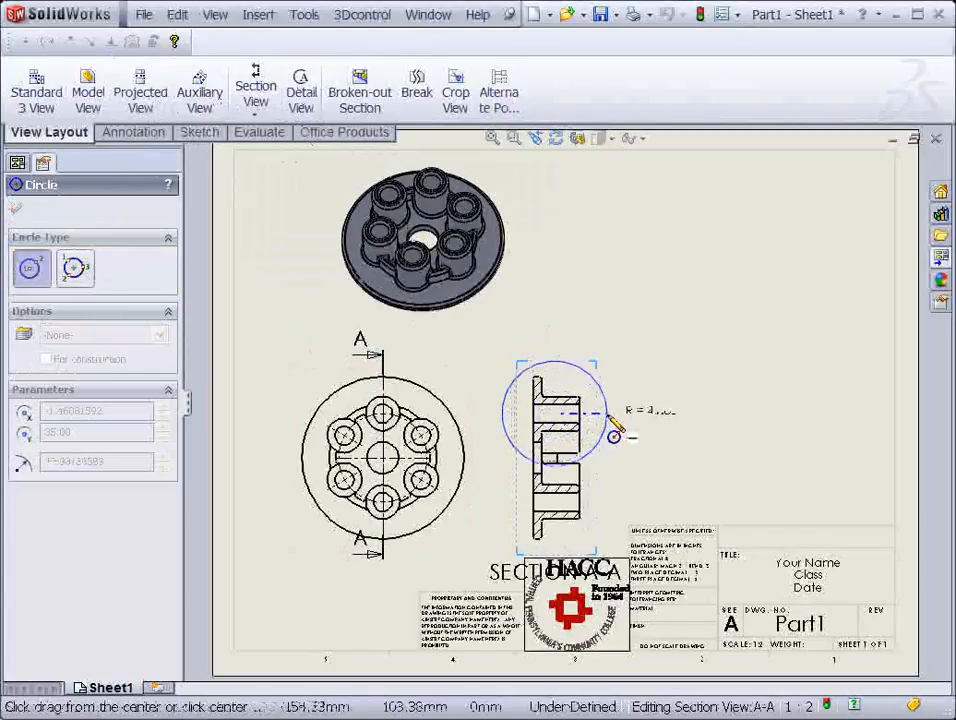
{"action": "left_click", "coordinate": [606, 420]}
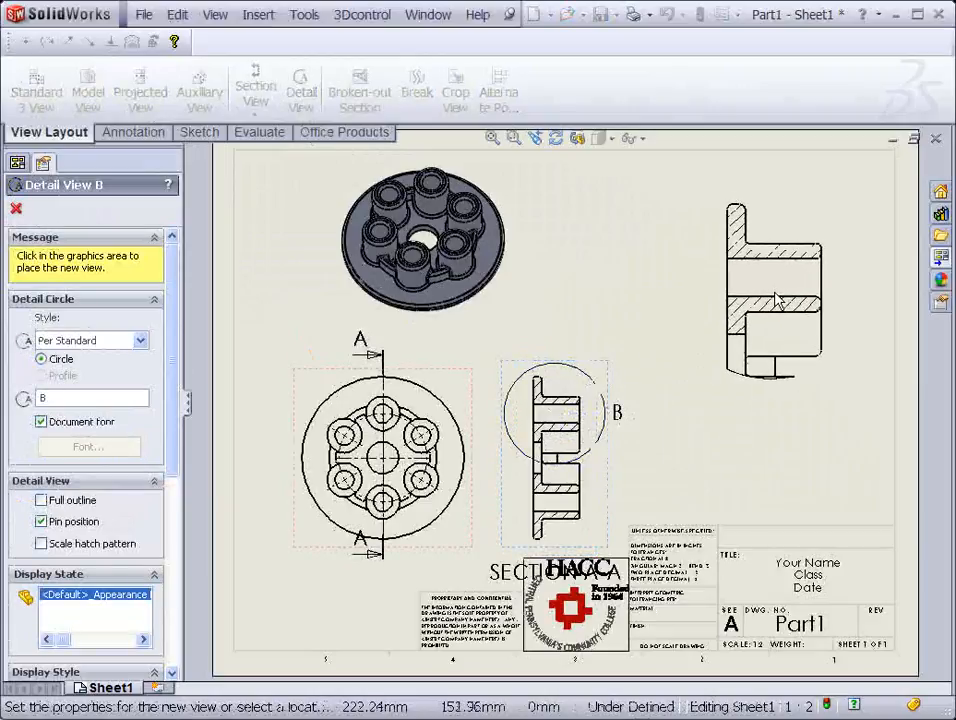
{"action": "left_click", "coordinate": [770, 292]}
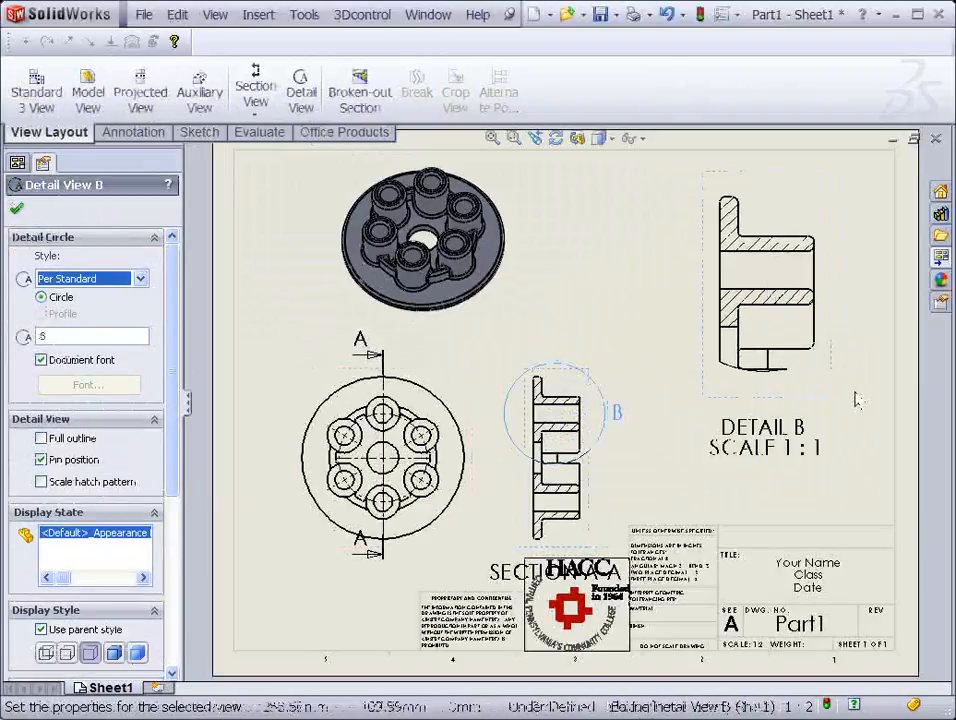
{"action": "left_click", "coordinate": [16, 208]}
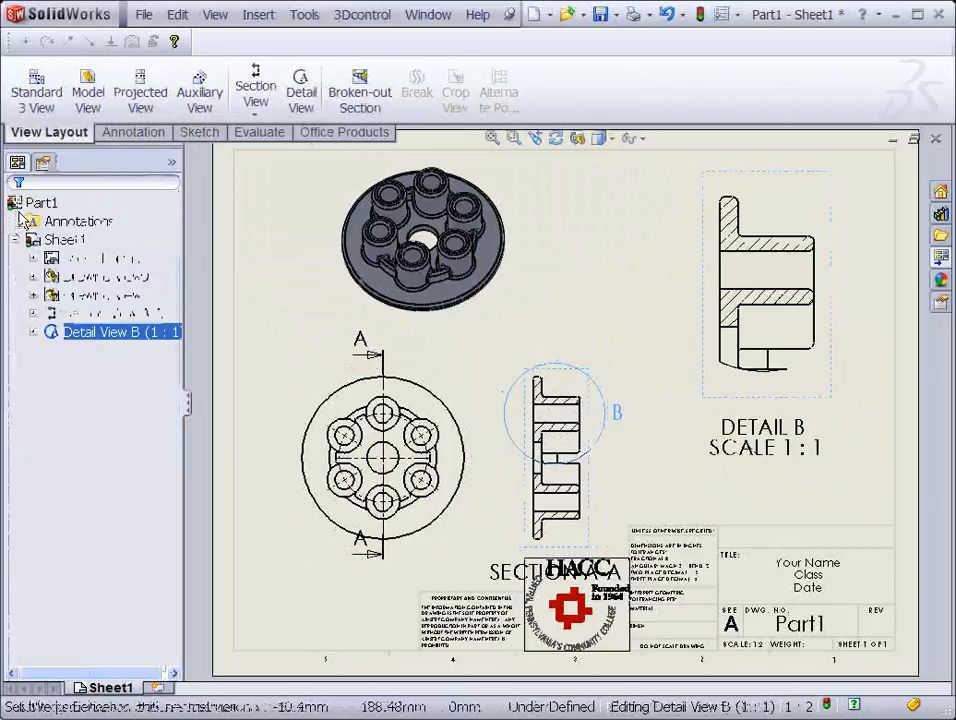
Step: Dimension the radius of the bosses' bolt circle in the front view, placing the text outside the disc at upper left
{"action": "left_click", "coordinate": [127, 133]}
{"action": "left_click", "coordinate": [40, 85]}
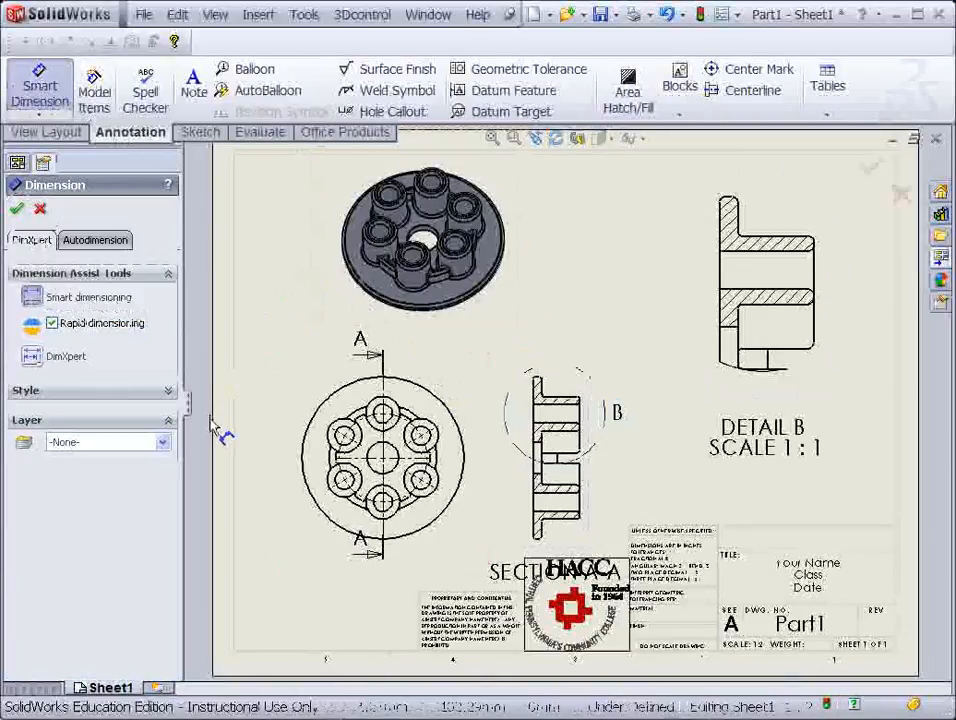
{"action": "scroll", "coordinate": [393, 443], "scroll_direction": "down", "scroll_amount": 4}
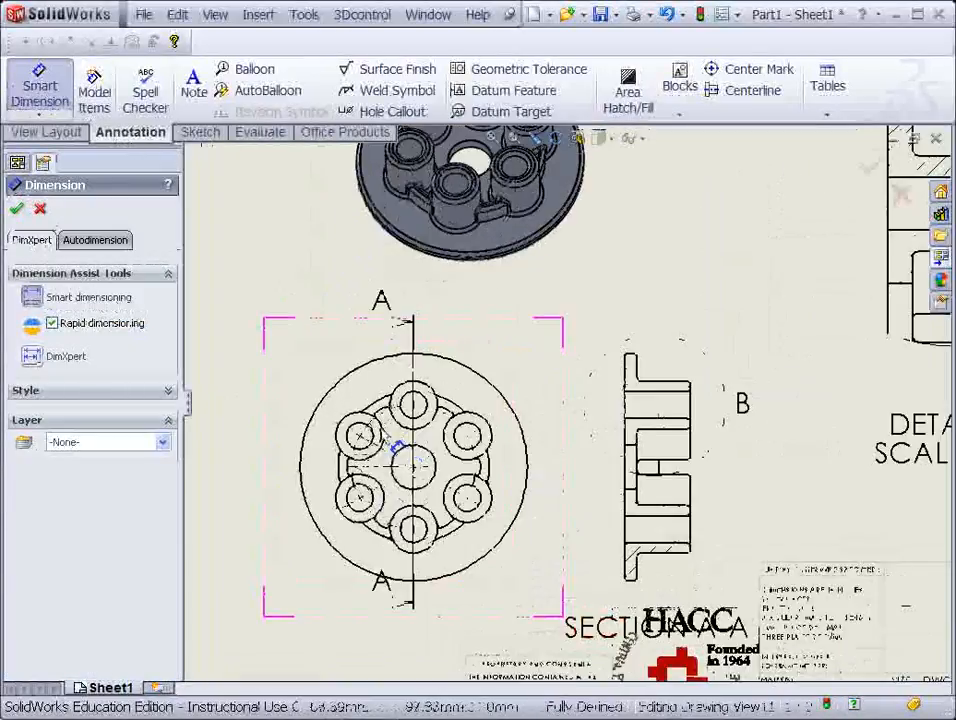
{"action": "scroll", "coordinate": [415, 428], "scroll_direction": "down", "scroll_amount": 2}
{"action": "left_click", "coordinate": [448, 400]}
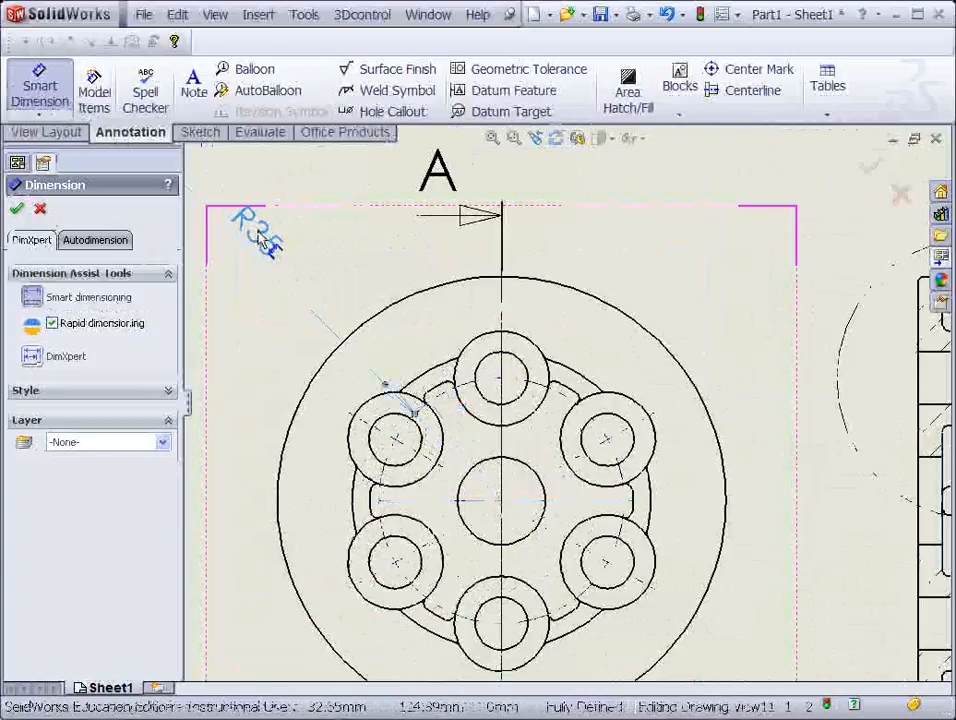
{"action": "left_click", "coordinate": [252, 240]}
{"action": "scroll", "coordinate": [330, 335], "scroll_direction": "up", "scroll_amount": 3}
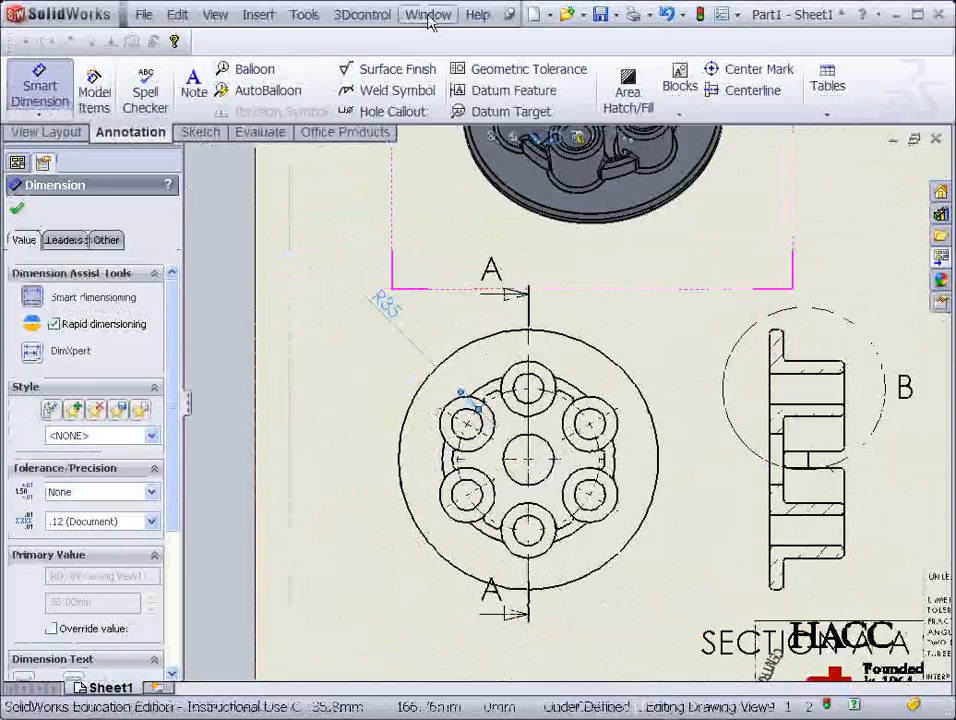
Step: Change the drawing's overall drafting standard in the document properties
{"action": "left_click", "coordinate": [305, 15]}
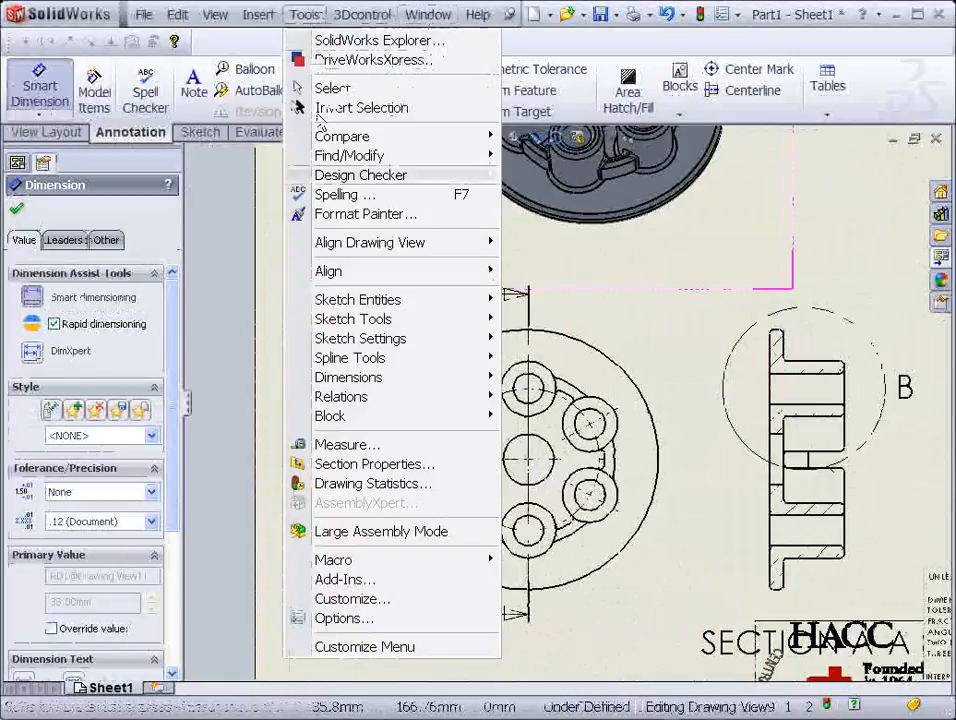
{"action": "left_click", "coordinate": [386, 620]}
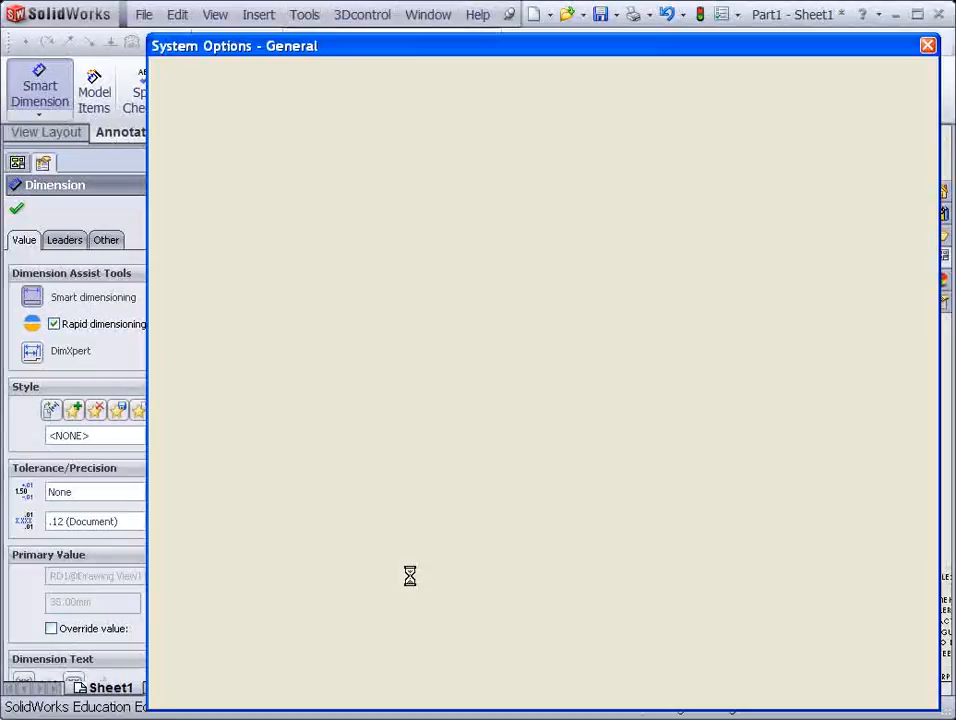
{"action": "left_click", "coordinate": [263, 82]}
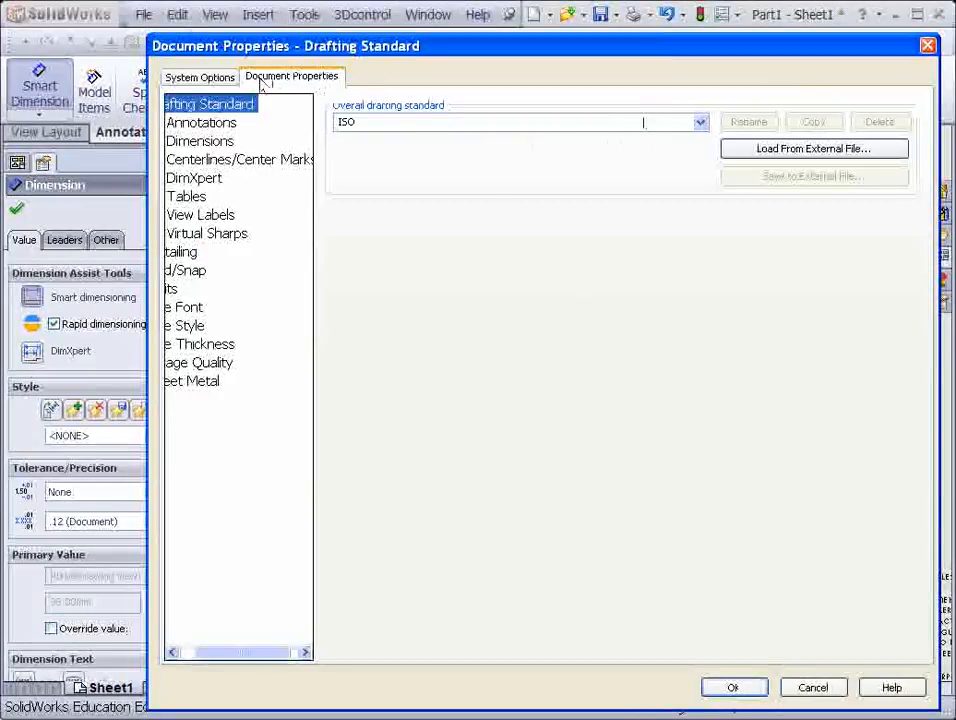
{"action": "left_click", "coordinate": [571, 148]}
{"action": "left_click", "coordinate": [735, 688]}
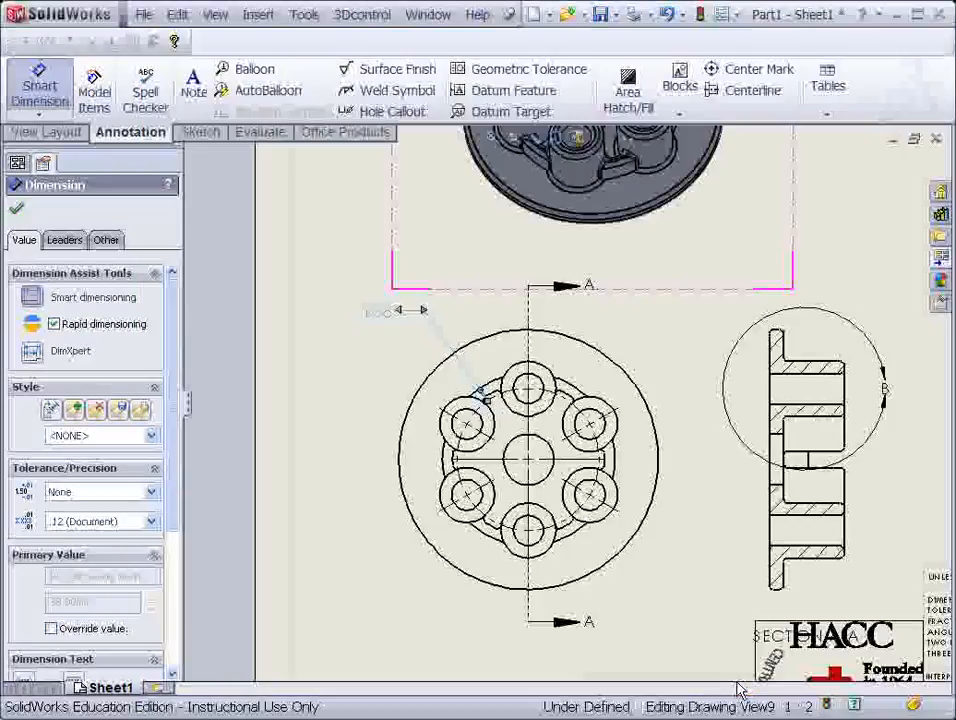
Step: Display the bolt circle's radius dimension as a diameter
{"action": "right_click", "coordinate": [384, 316]}
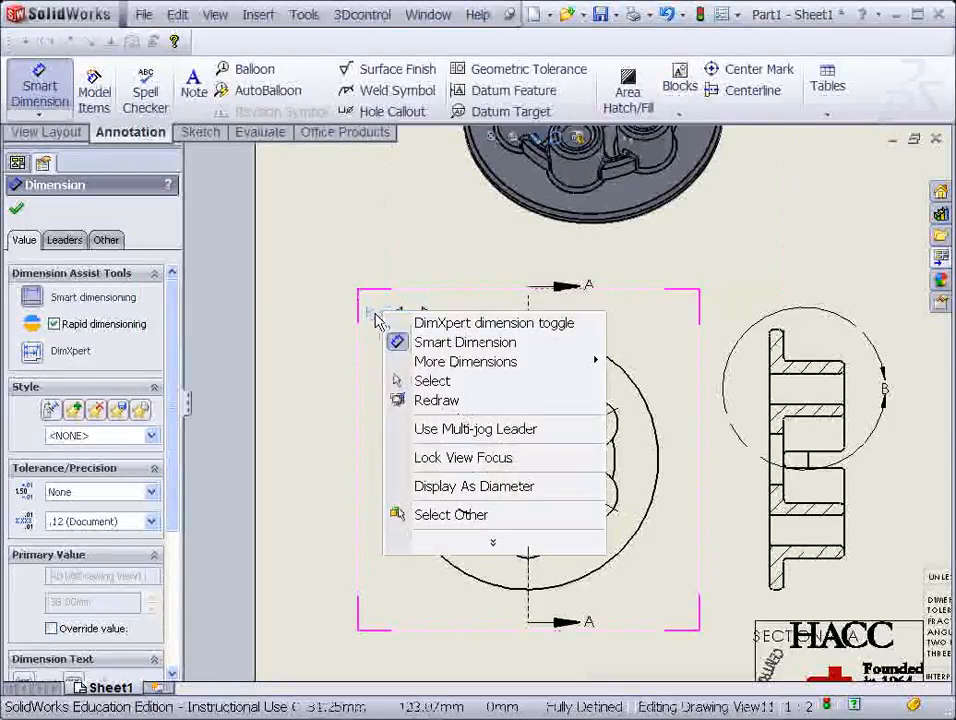
{"action": "left_click", "coordinate": [376, 314]}
{"action": "right_click", "coordinate": [376, 315]}
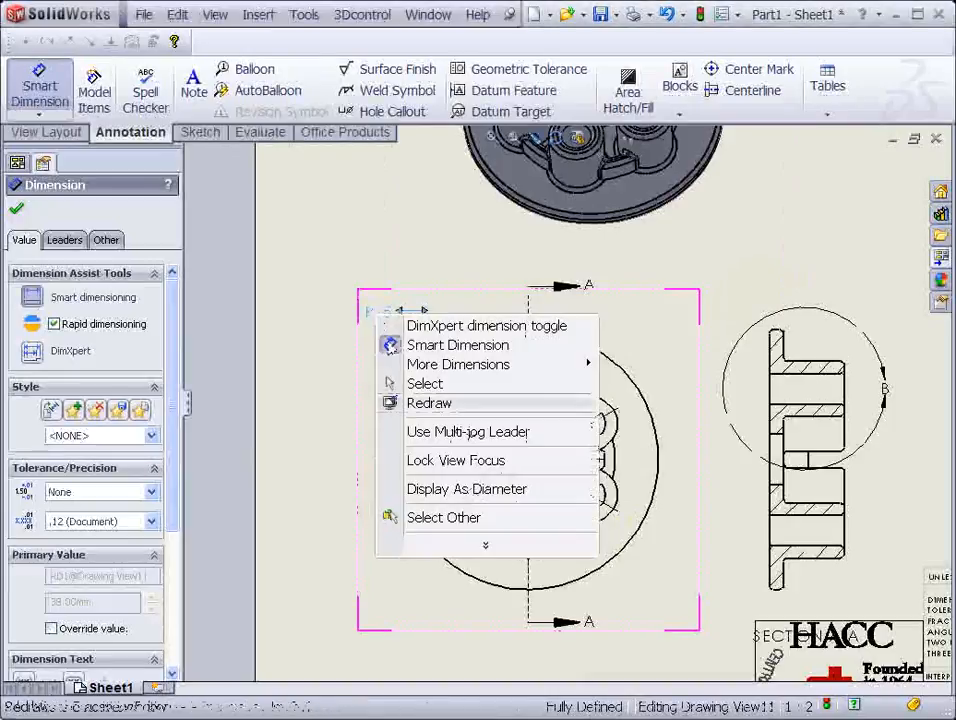
{"action": "left_click", "coordinate": [445, 496]}
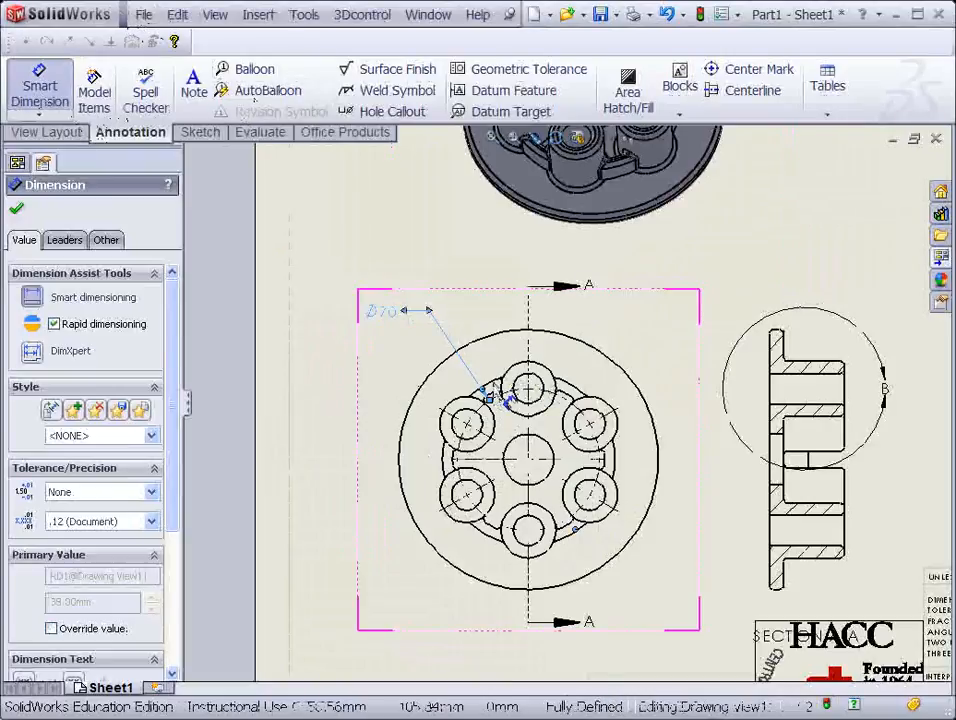
Step: Dimension the raised ring's outer arc in the front view, placing the text above the bolt circle dimension, and display it as a diameter
{"action": "scroll", "coordinate": [507, 401], "scroll_direction": "up", "scroll_amount": 3}
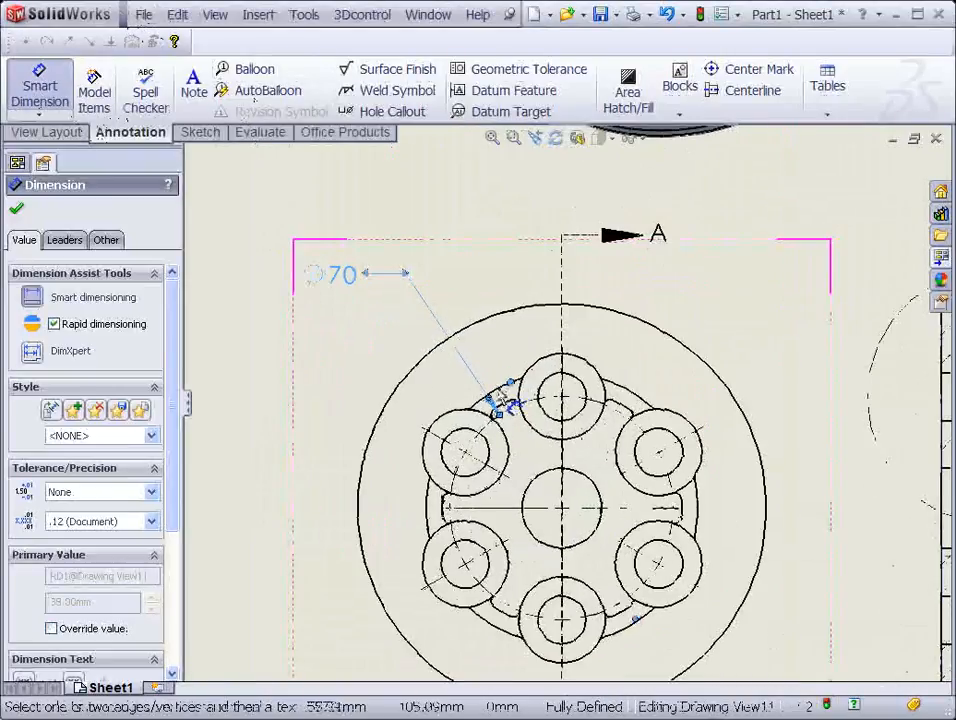
{"action": "left_click", "coordinate": [497, 395]}
{"action": "left_click", "coordinate": [465, 396]}
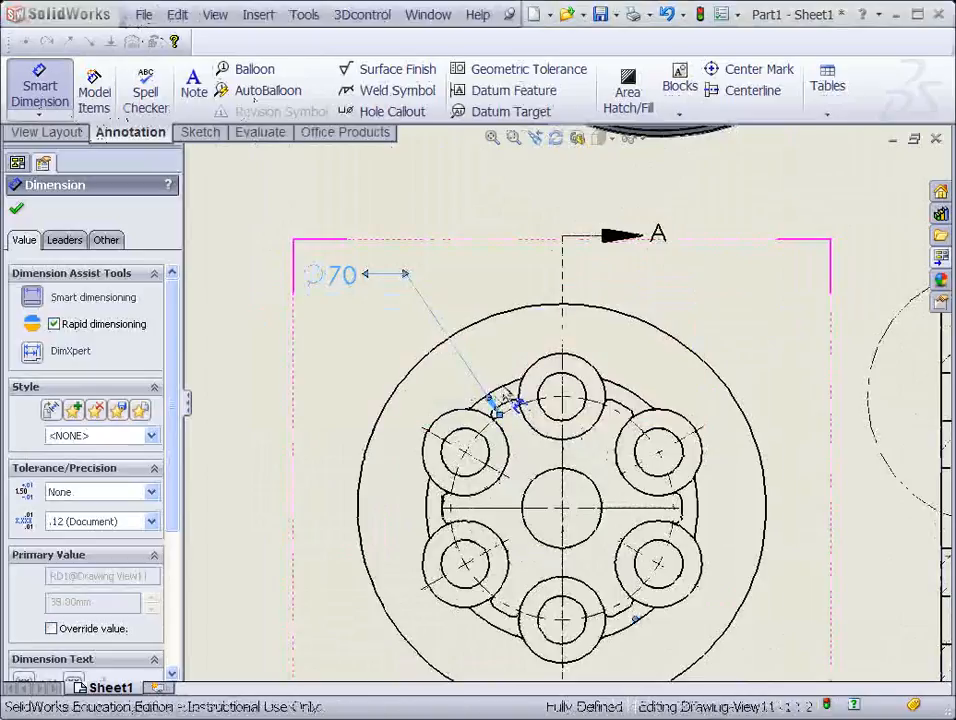
{"action": "left_click", "coordinate": [497, 400]}
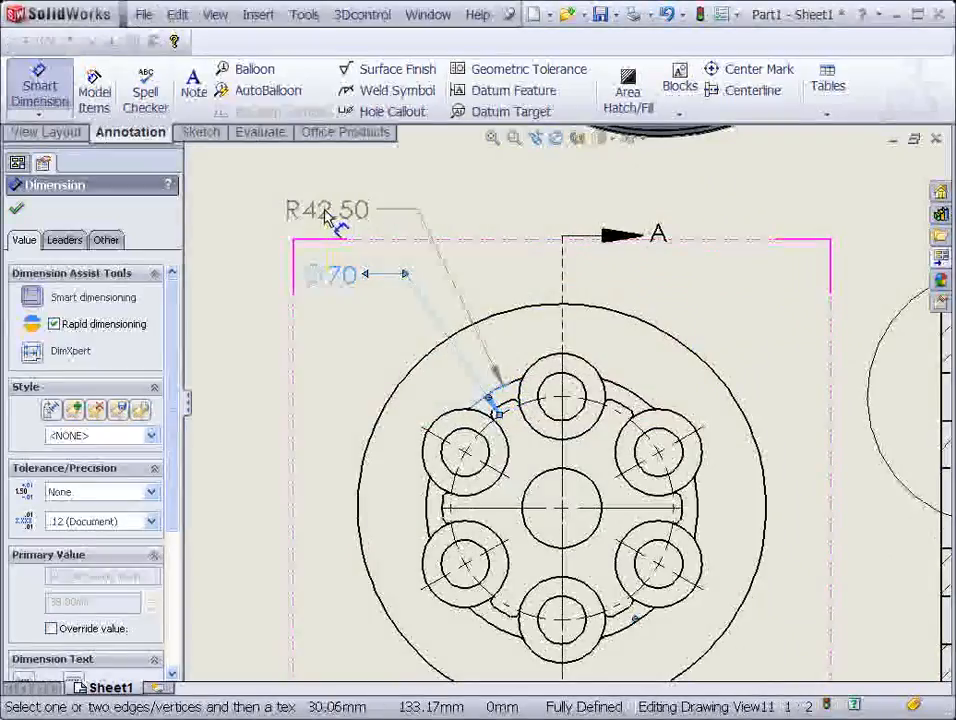
{"action": "left_click", "coordinate": [325, 218]}
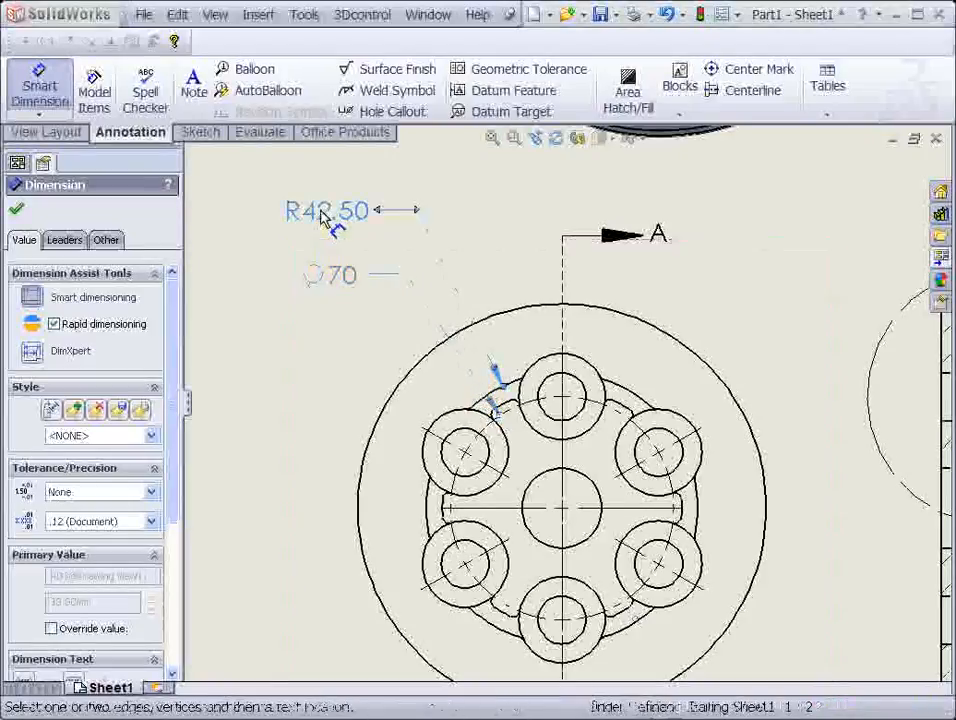
{"action": "right_click", "coordinate": [323, 220]}
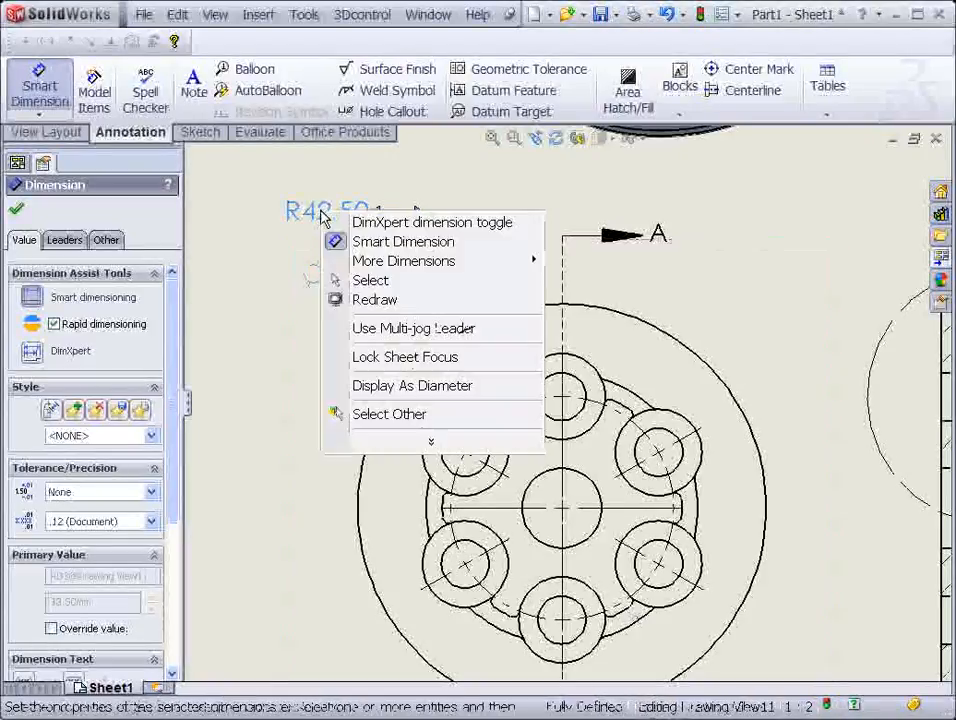
{"action": "left_click", "coordinate": [403, 385]}
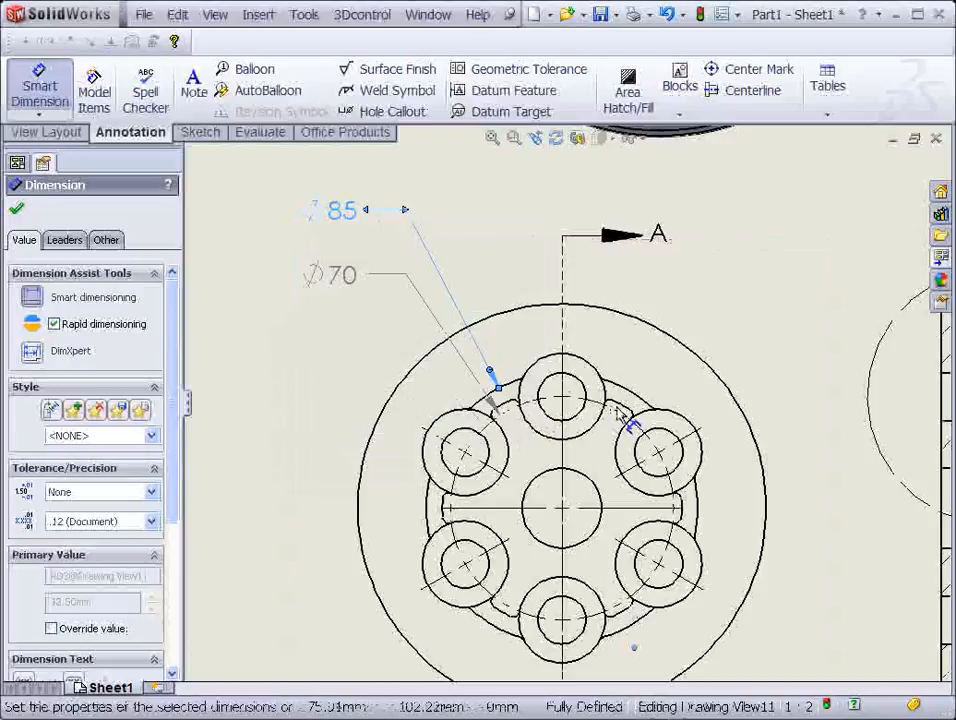
Step: Dimension the central hole's diameter in the front view, append THRU to its text, and place it outside the disc at upper right
{"action": "left_click", "coordinate": [568, 472]}
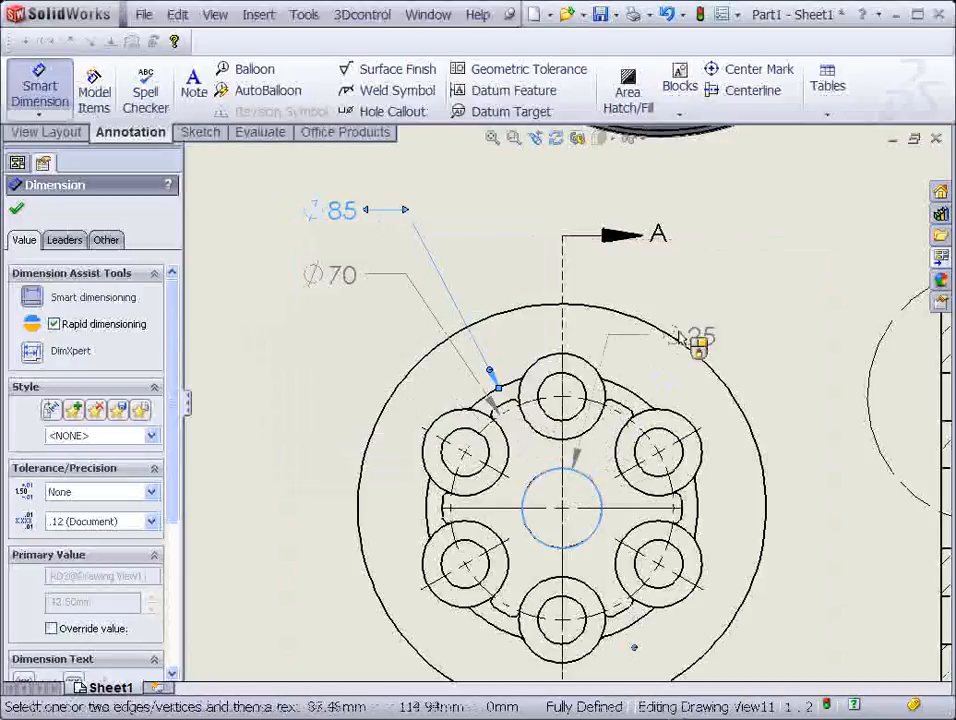
{"action": "left_click", "coordinate": [771, 244]}
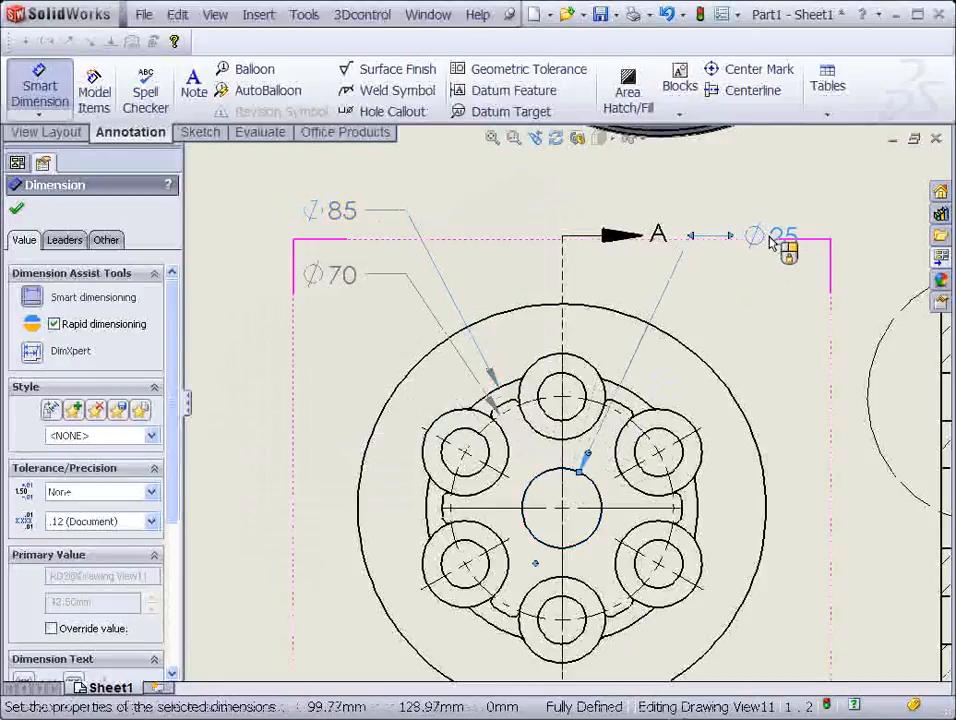
{"action": "left_click_drag", "start_coordinate": [174, 456], "coordinate": [173, 567]}
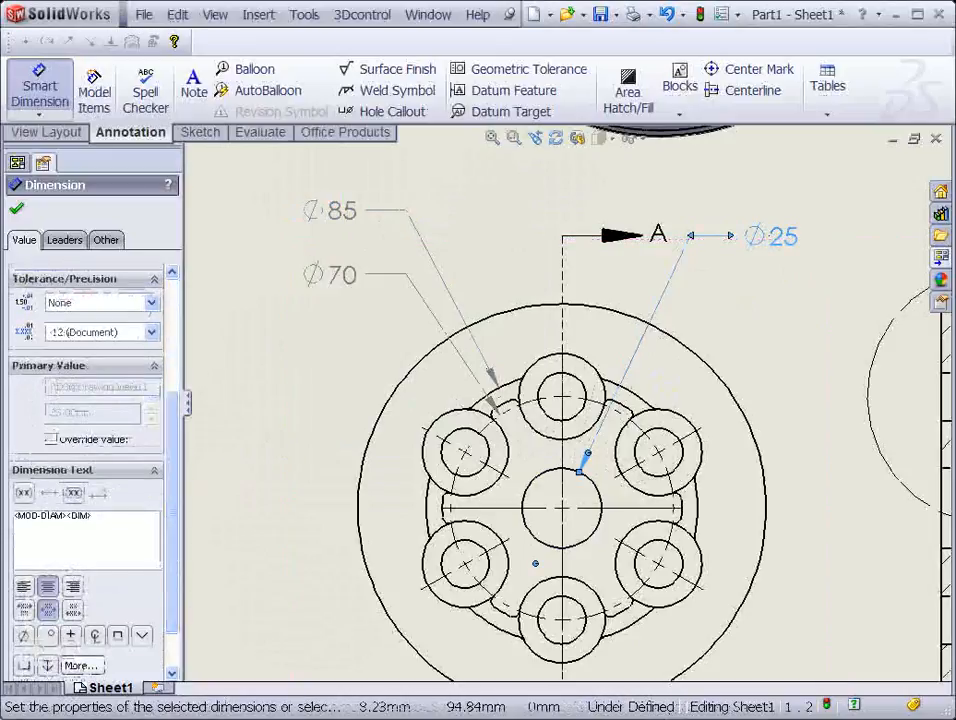
{"action": "left_click", "coordinate": [115, 518]}
{"action": "type", "text": "Thru"}
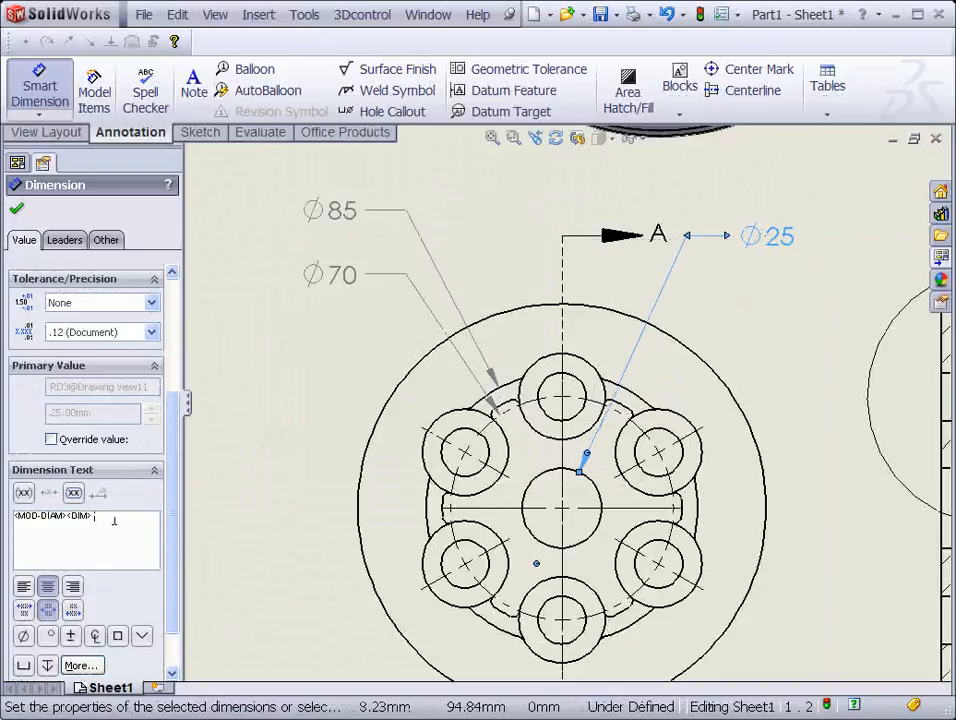
{"action": "key", "text": "BackSpace"}
{"action": "key", "text": "BackSpace"}
{"action": "key", "text": "BackSpace"}
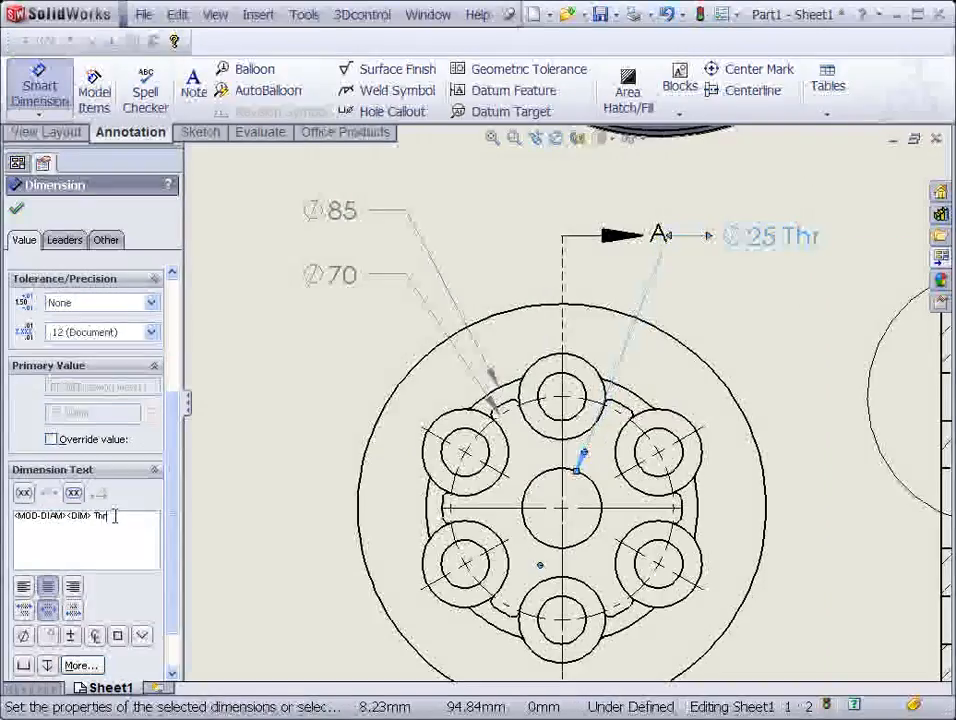
{"action": "type", "text": "HRU"}
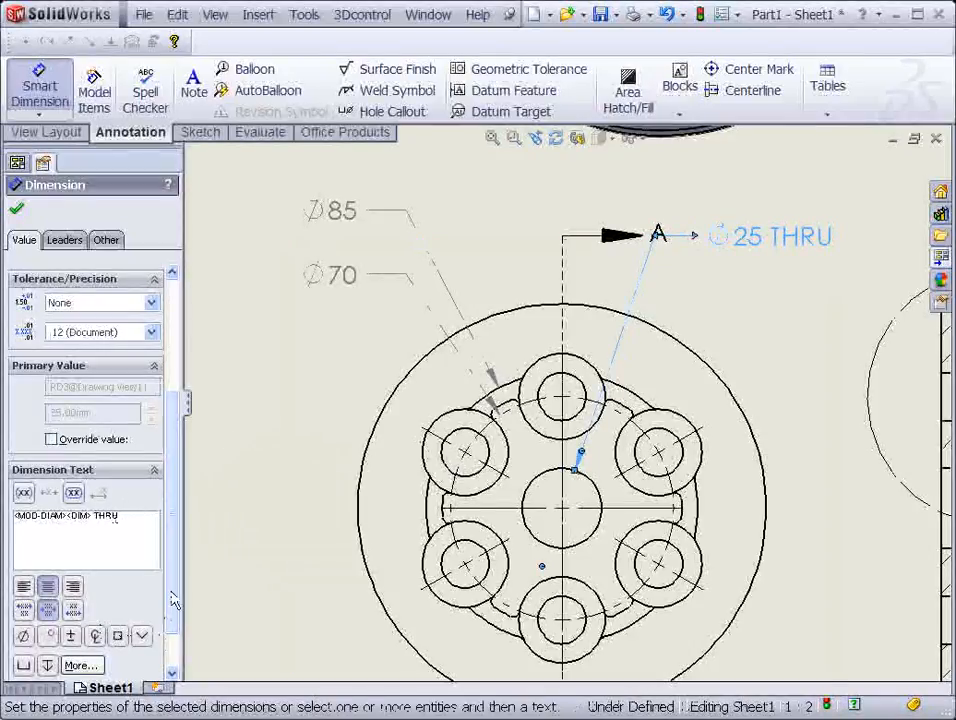
{"action": "scroll", "coordinate": [80, 290], "scroll_direction": "up", "scroll_amount": 5}
{"action": "left_click", "coordinate": [22, 210]}
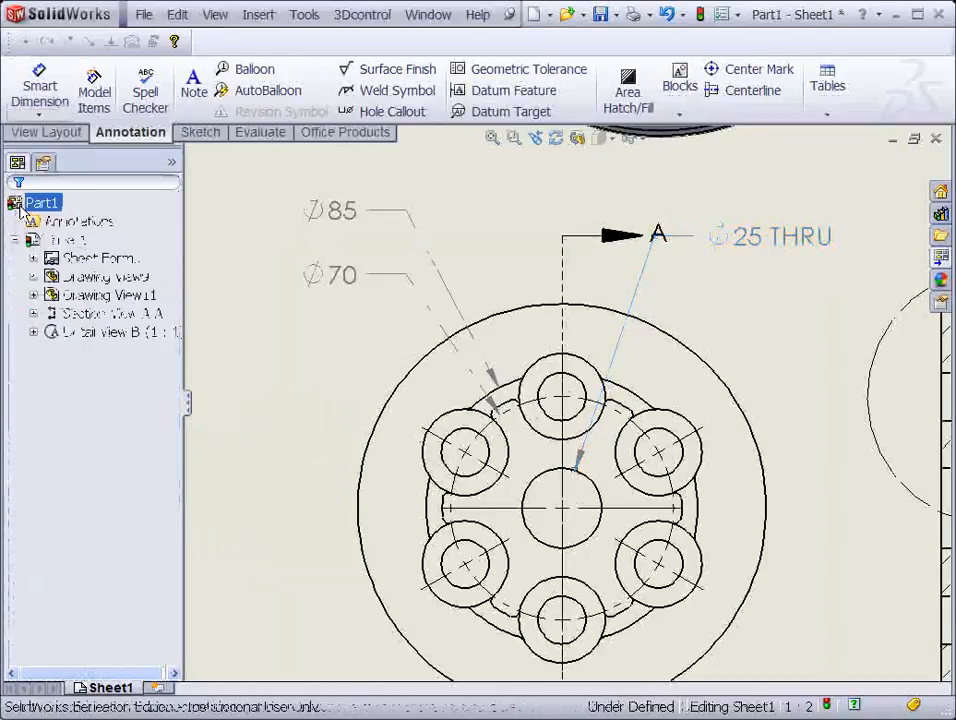
{"action": "left_click_drag", "start_coordinate": [735, 243], "coordinate": [745, 278]}
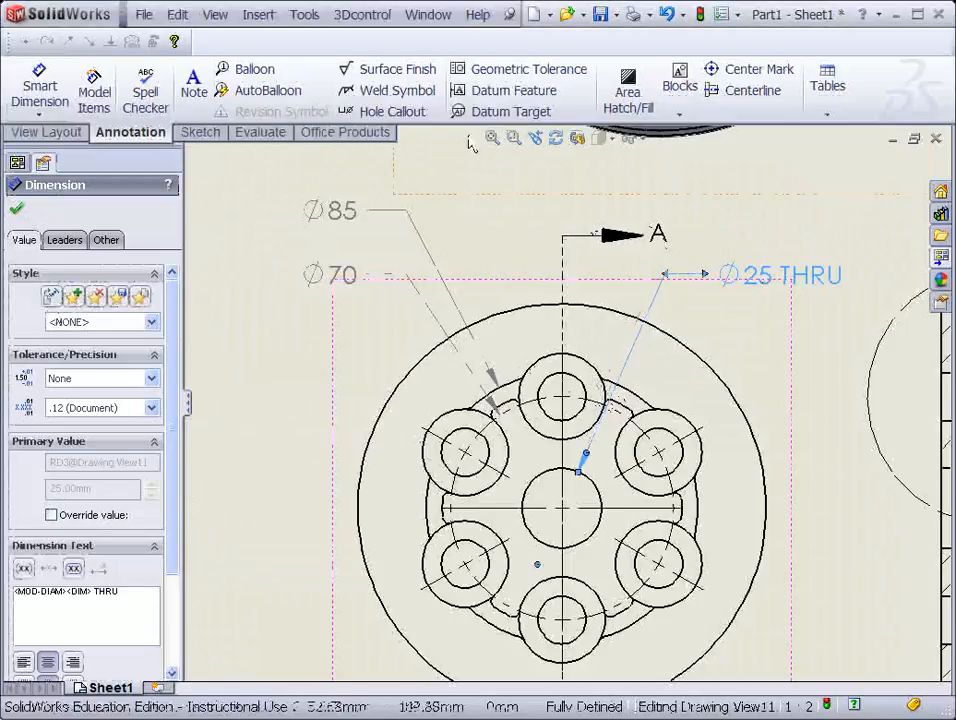
Step: Dimension the bore diameter of the upper-right boss, append X6 to its text, and place it just below the central hole's dimension
{"action": "left_click", "coordinate": [41, 95]}
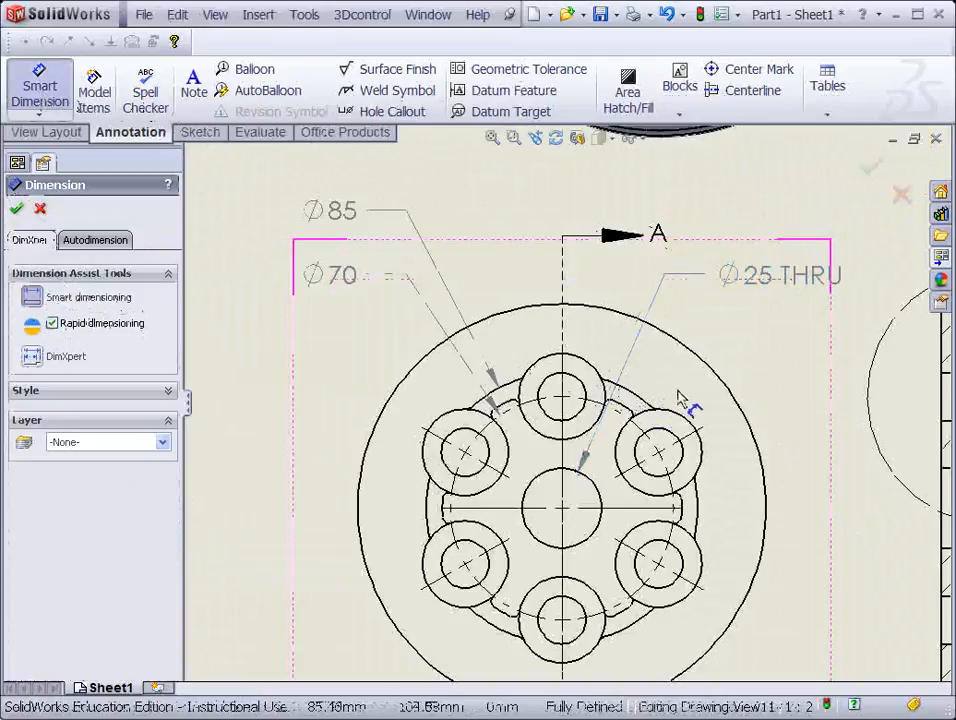
{"action": "left_click", "coordinate": [676, 442]}
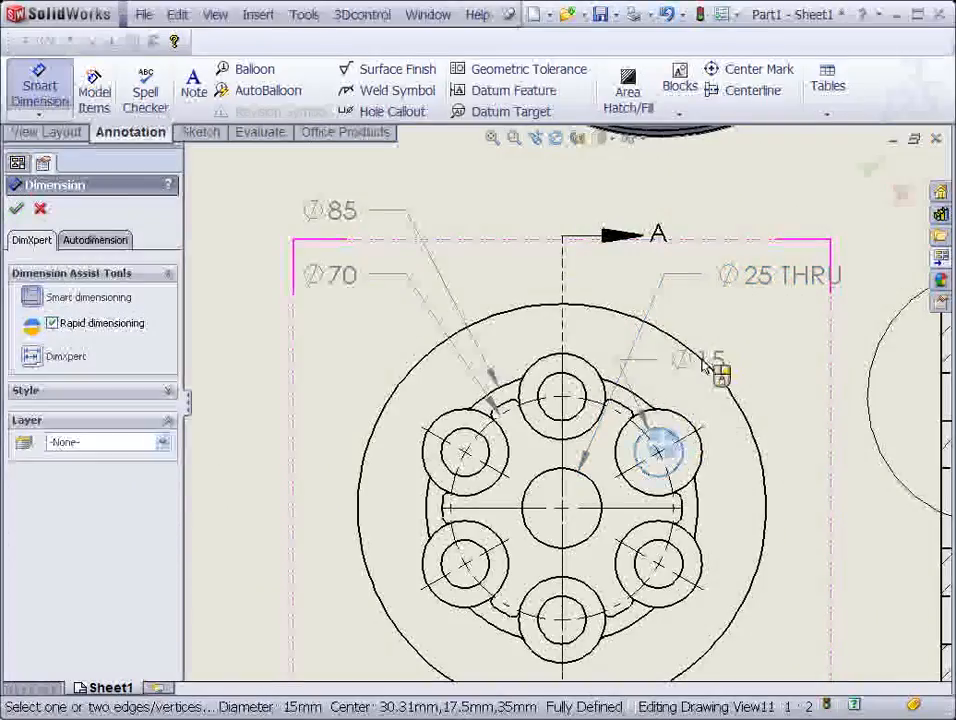
{"action": "left_click", "coordinate": [800, 320]}
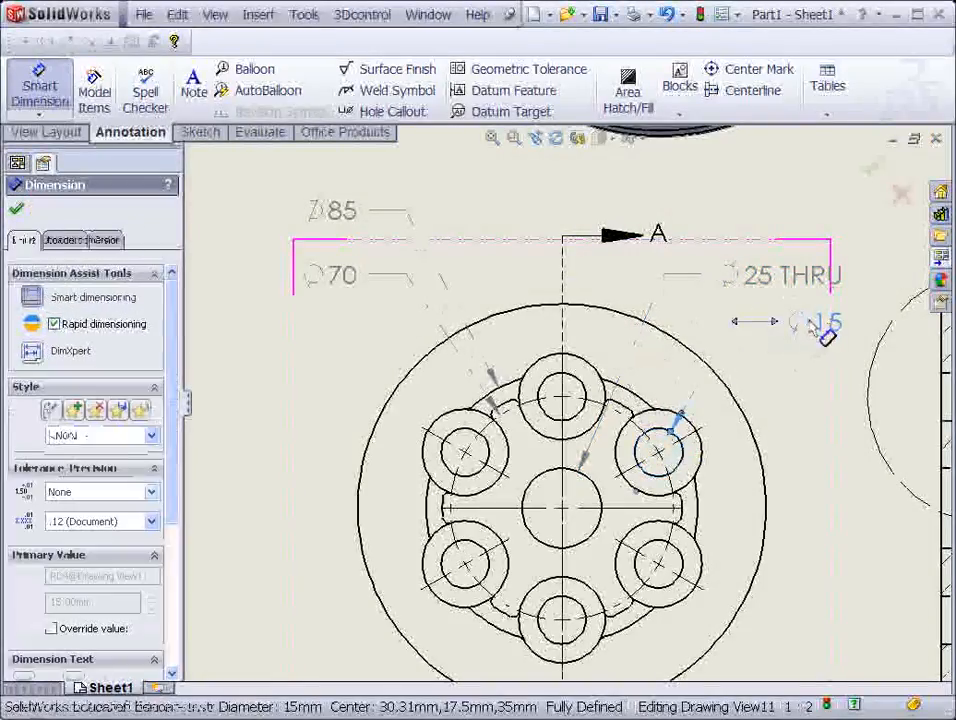
{"action": "scroll", "coordinate": [120, 560], "scroll_direction": "down", "scroll_amount": 5}
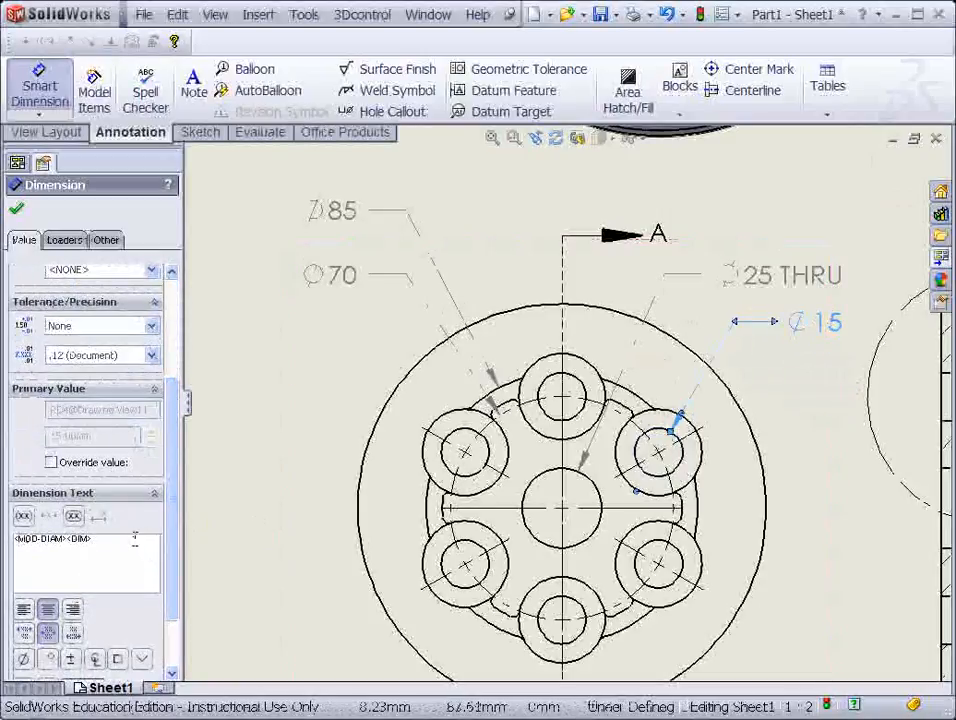
{"action": "type", "text": "X"}
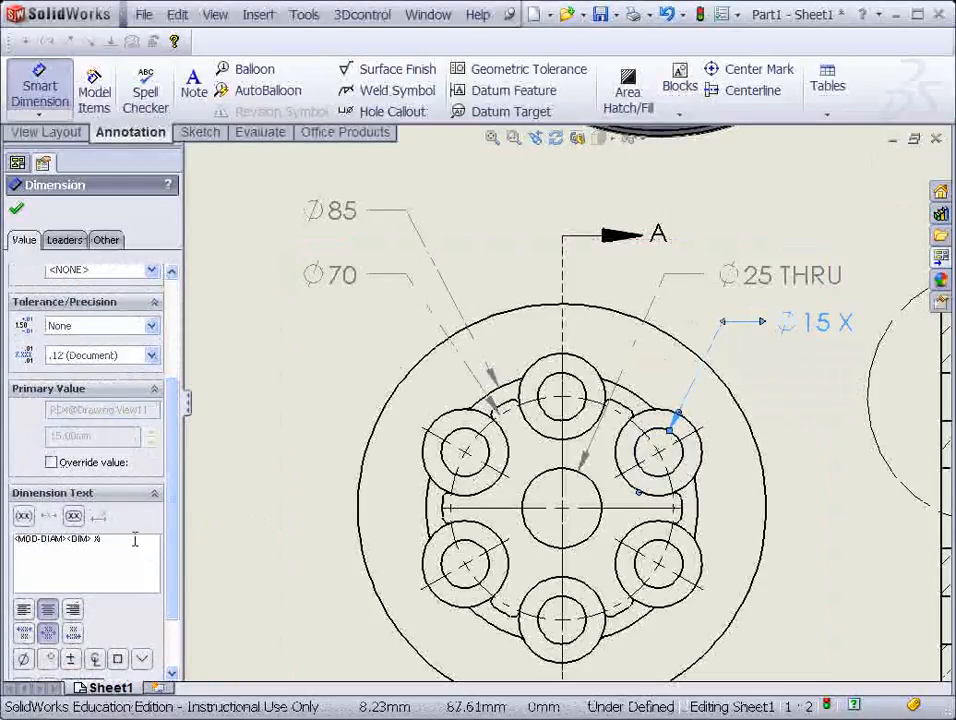
{"action": "type", "text": "6"}
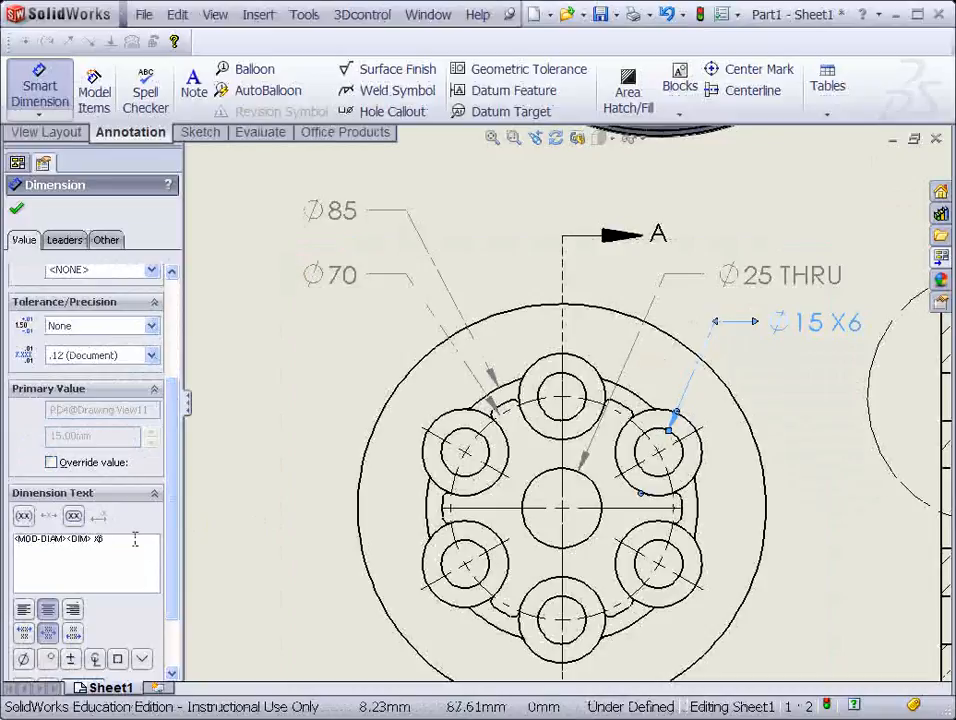
{"action": "left_click", "coordinate": [856, 600]}
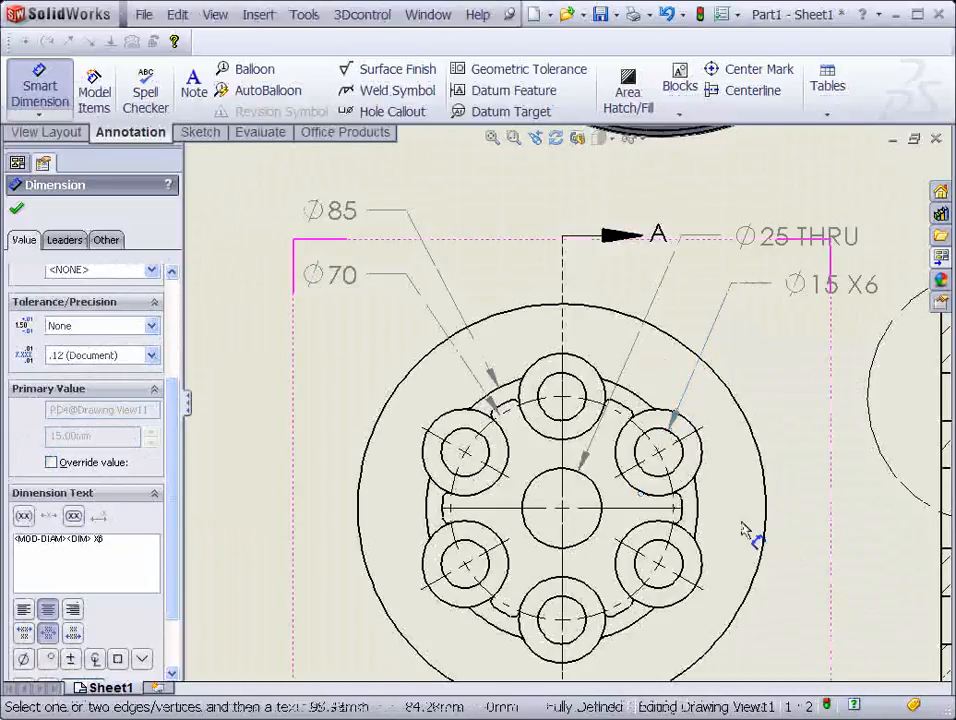
Step: Dimension the outer diameter of the upper-right boss, placing it outside the disc at lower right, and append X 6 to its text
{"action": "left_click", "coordinate": [700, 468]}
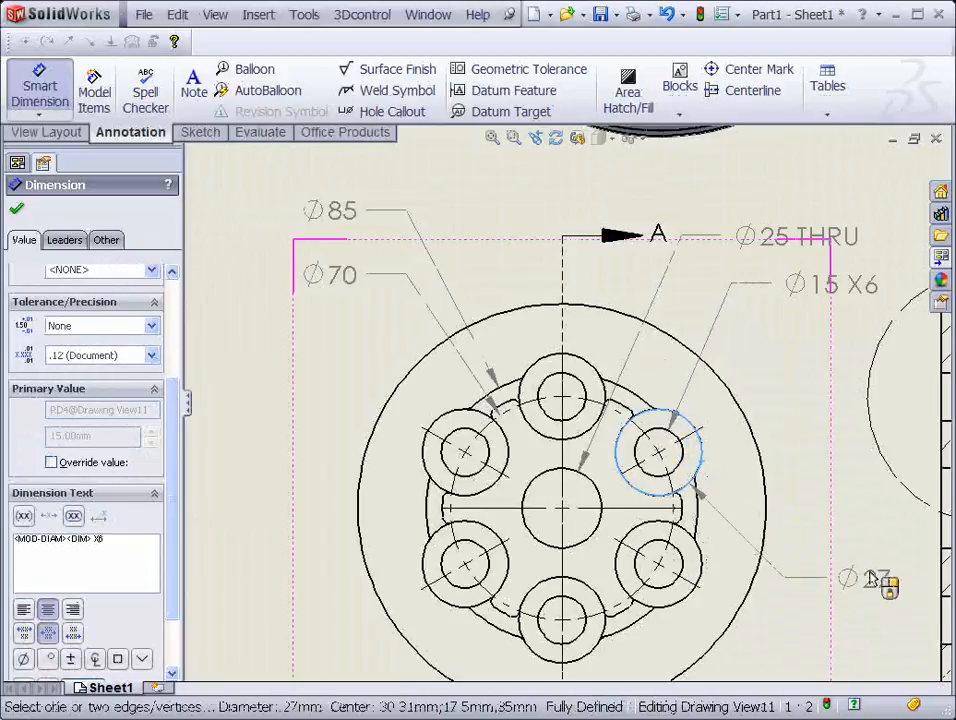
{"action": "left_click", "coordinate": [858, 582]}
{"action": "left_click", "coordinate": [131, 543]}
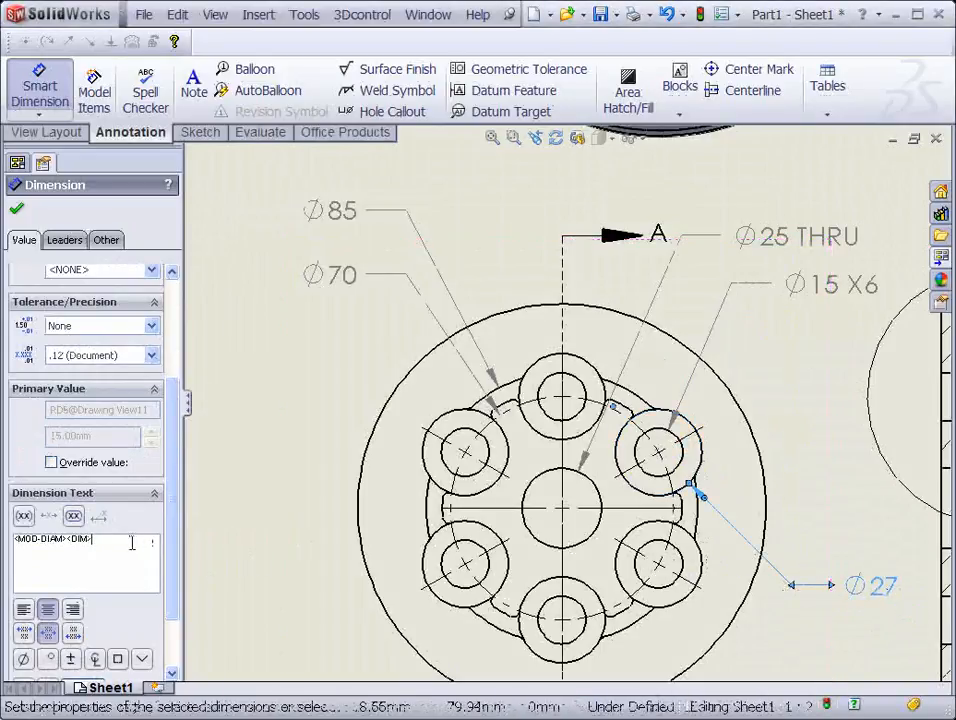
{"action": "type", "text": "X"}
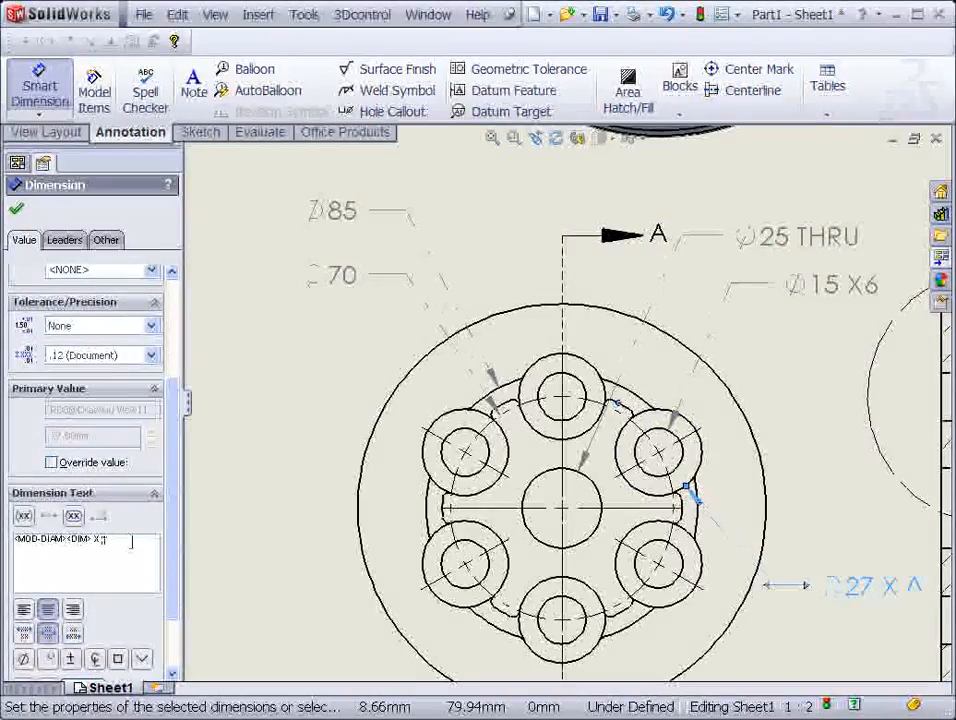
{"action": "type", "text": " 6"}
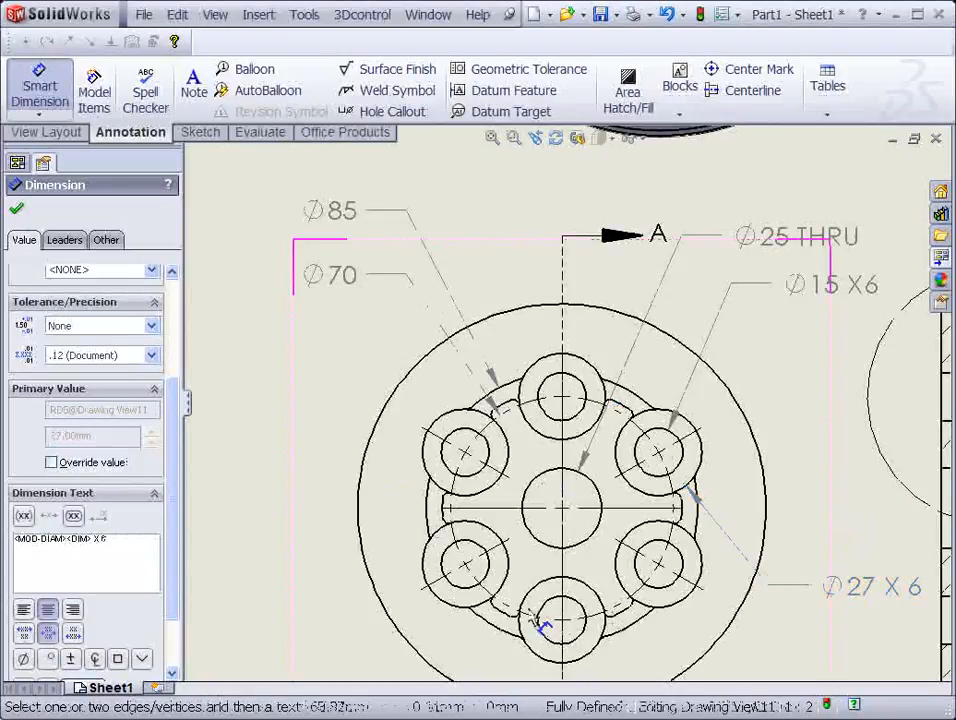
Step: Dimension the raised ring's wall thickness between its inner and outer arcs beside the bottom boss, and move the text further toward the lower left
{"action": "scroll", "coordinate": [520, 628], "scroll_direction": "down", "scroll_amount": 2}
{"action": "mouse_move", "coordinate": [530, 610]}
{"action": "middle_mouse_down"}
{"action": "mouse_move", "coordinate": [580, 459]}
{"action": "mouse_move", "coordinate": [578, 392]}
{"action": "middle_mouse_up"}
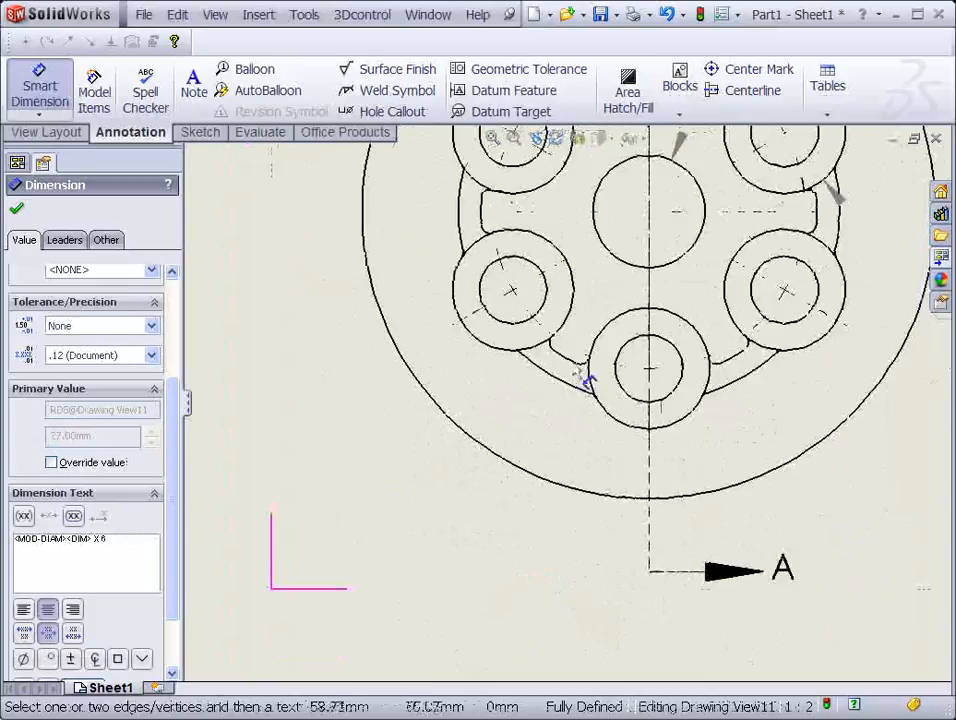
{"action": "left_click", "coordinate": [565, 360]}
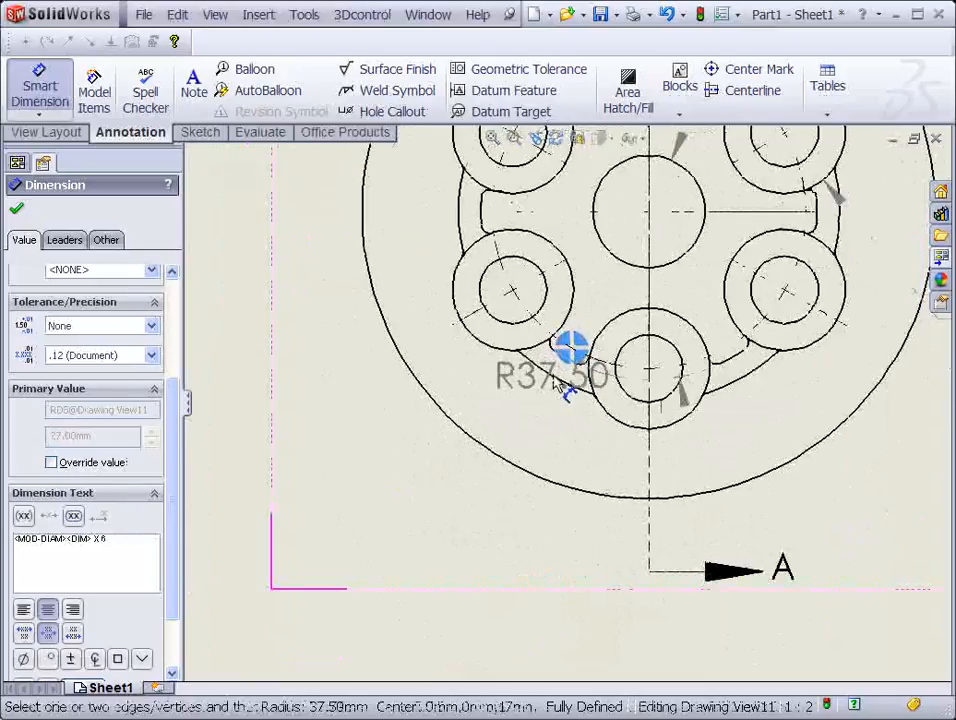
{"action": "left_click", "coordinate": [557, 383]}
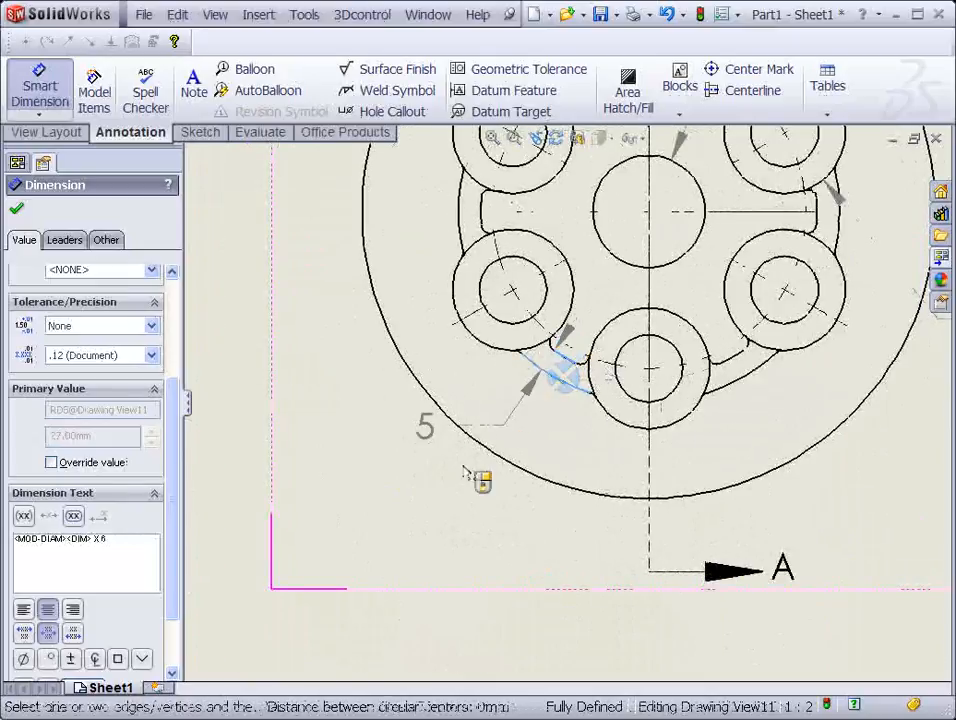
{"action": "left_click", "coordinate": [410, 476]}
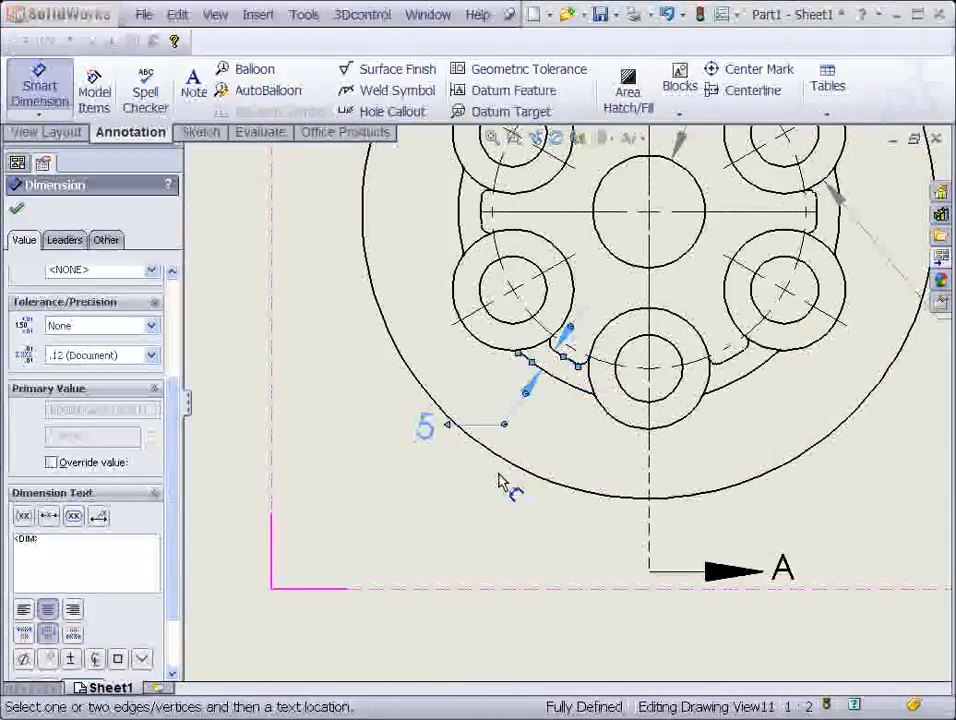
{"action": "key", "text": "Escape"}
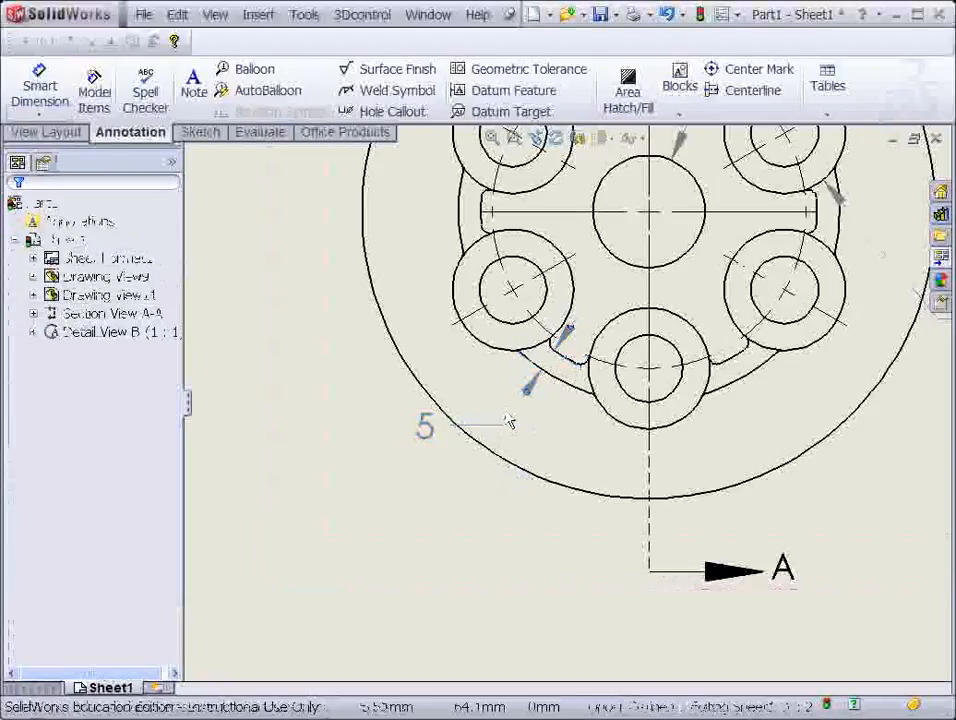
{"action": "left_click", "coordinate": [421, 435]}
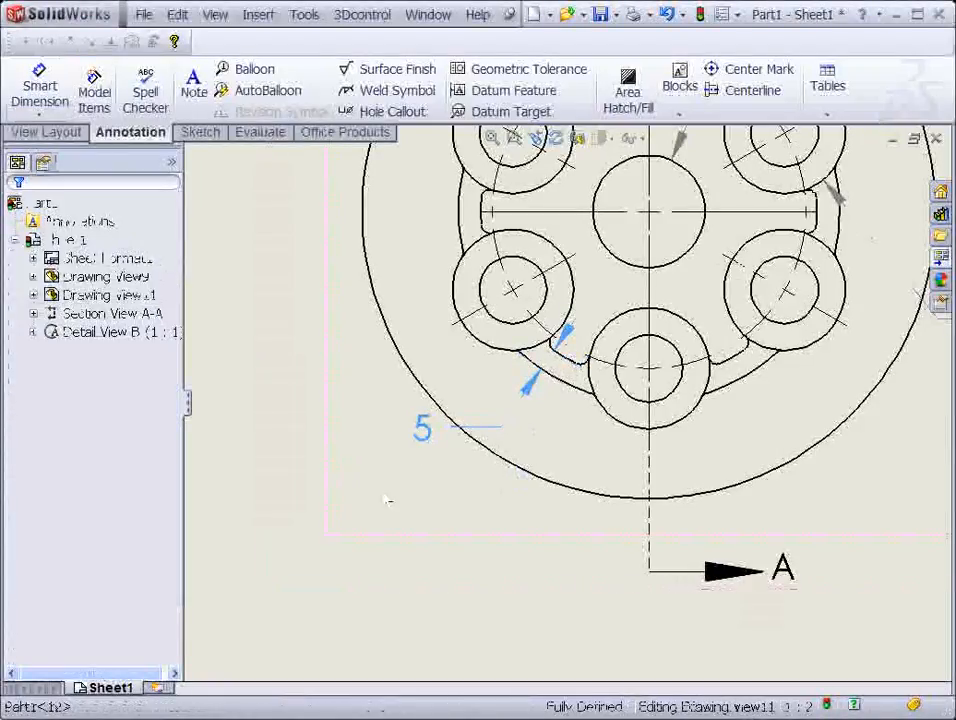
{"action": "left_click_drag", "start_coordinate": [341, 480], "coordinate": [311, 506]}
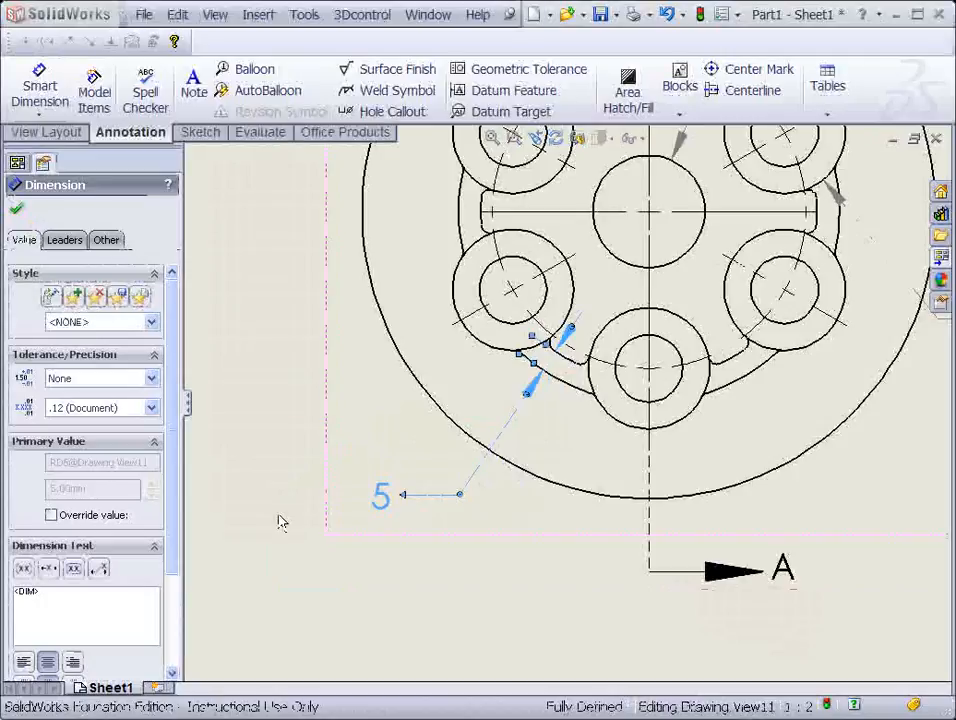
{"action": "left_click", "coordinate": [280, 520]}
{"action": "scroll", "coordinate": [825, 550], "scroll_direction": "up", "scroll_amount": 3}
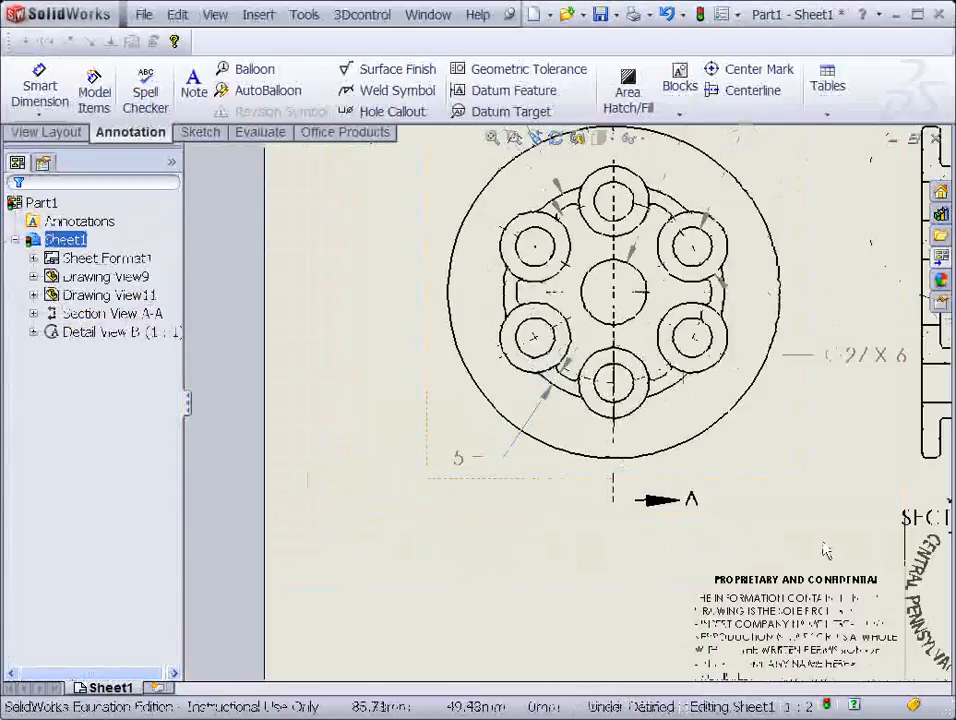
{"action": "scroll", "coordinate": [825, 550], "scroll_direction": "up", "scroll_amount": 5}
{"action": "scroll", "coordinate": [827, 365], "scroll_direction": "down", "scroll_amount": 5}
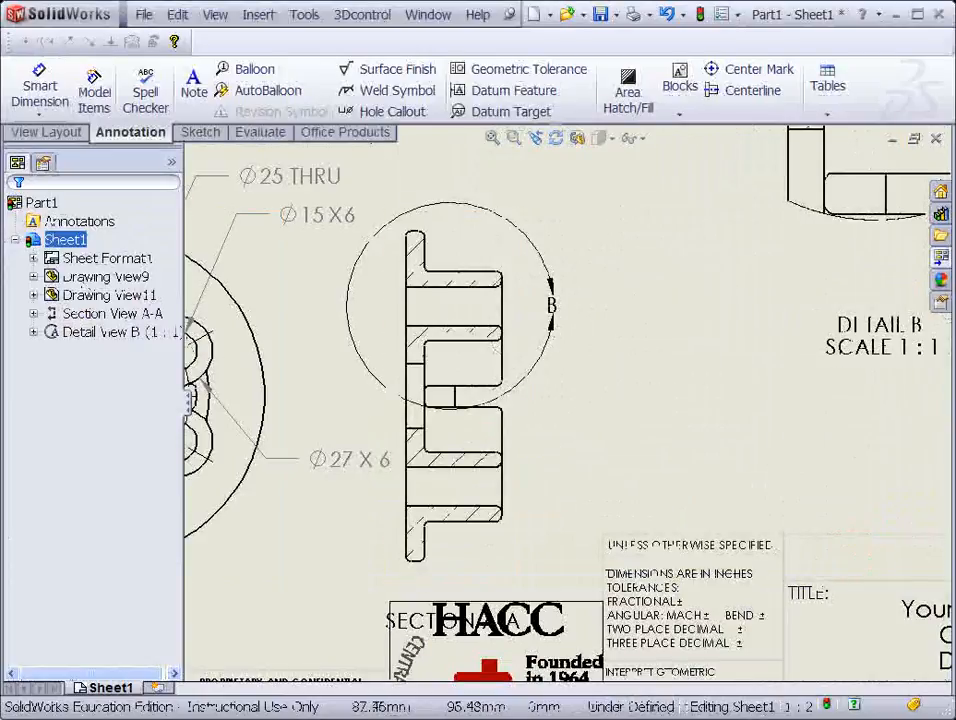
{"action": "left_click", "coordinate": [40, 88]}
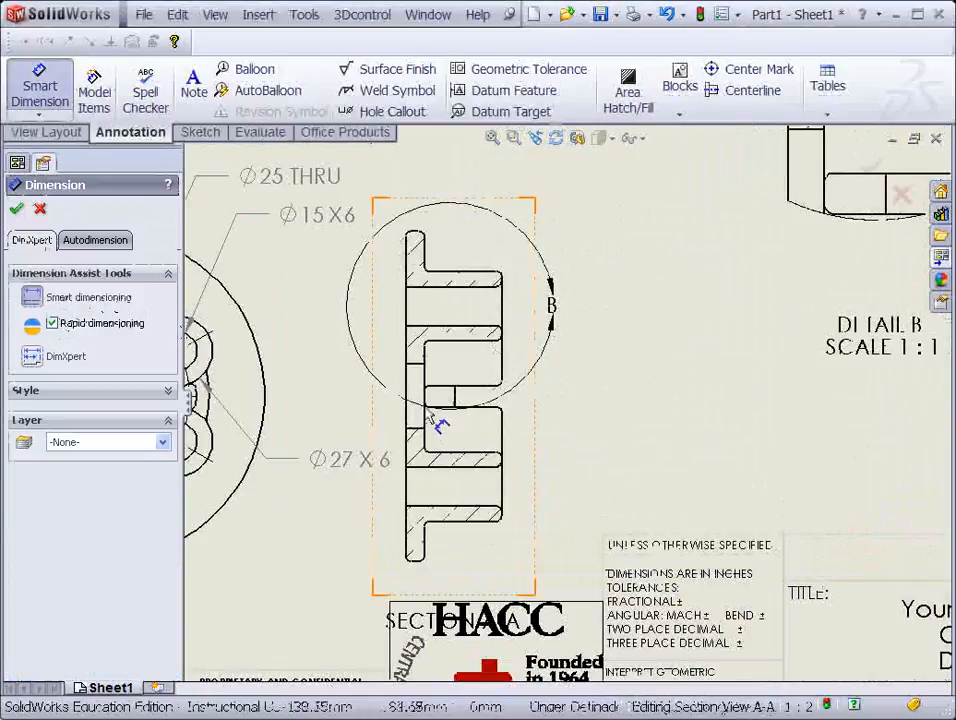
{"action": "left_click", "coordinate": [408, 395]}
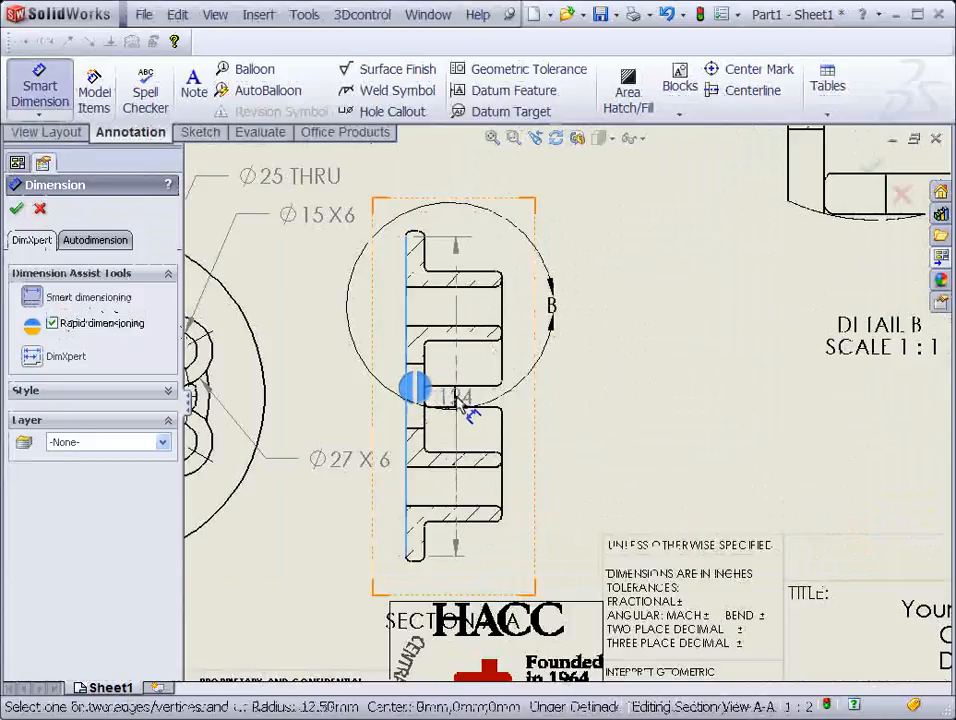
{"action": "left_click", "coordinate": [455, 398]}
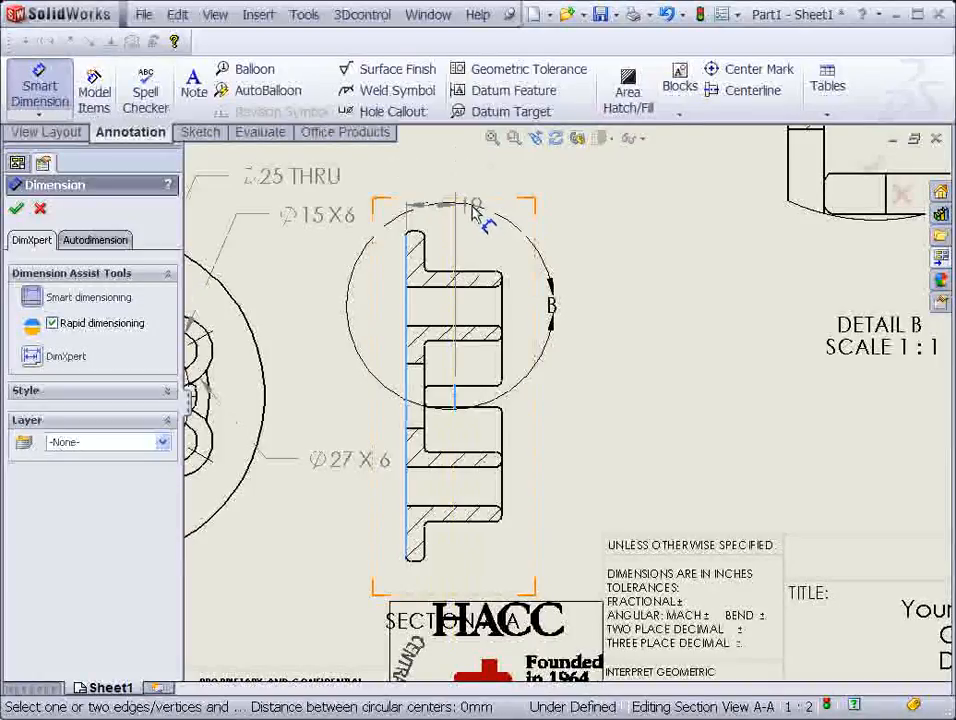
{"action": "key", "text": "Escape"}
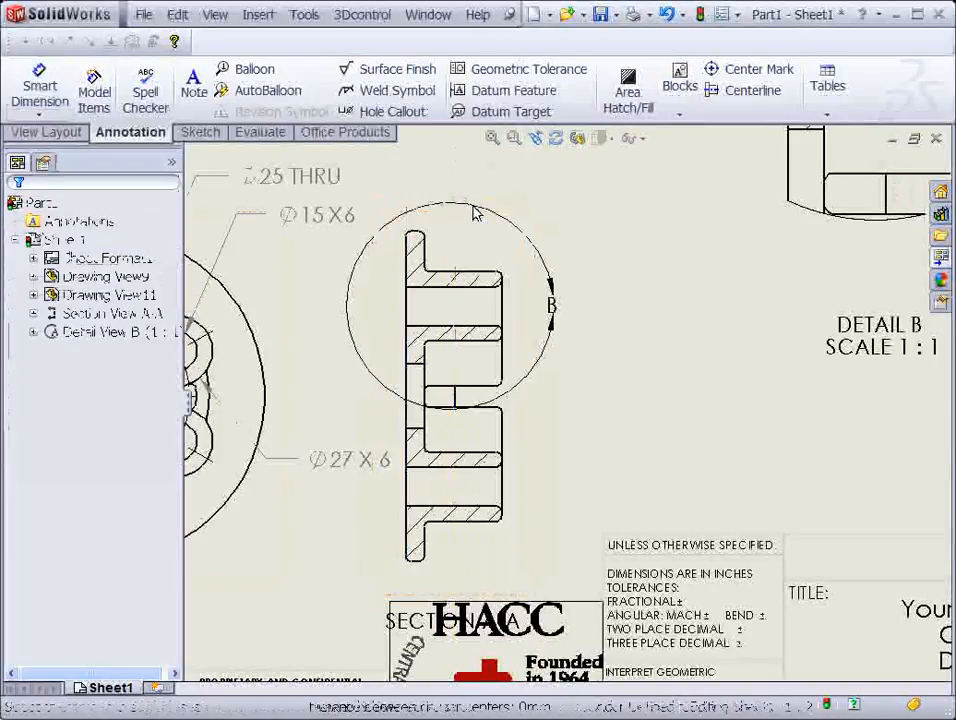
Step: Dimension the raised ring's height in section A-A from the disc's boss-side face to the ring's end, placing it above the view
{"action": "left_click", "coordinate": [38, 90]}
{"action": "left_click", "coordinate": [430, 388]}
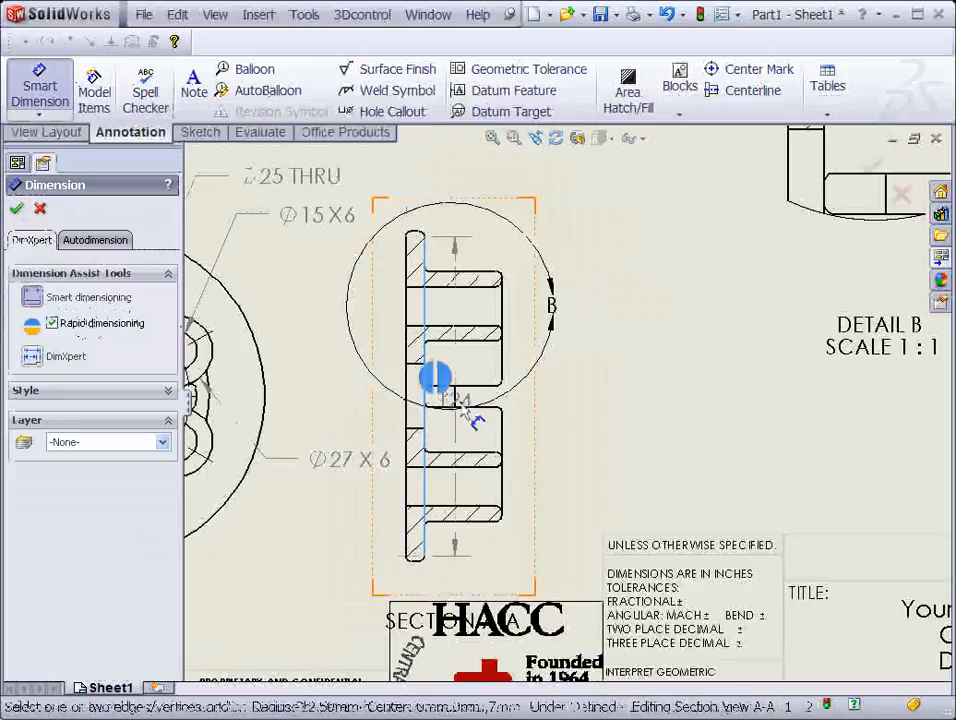
{"action": "left_click", "coordinate": [455, 392]}
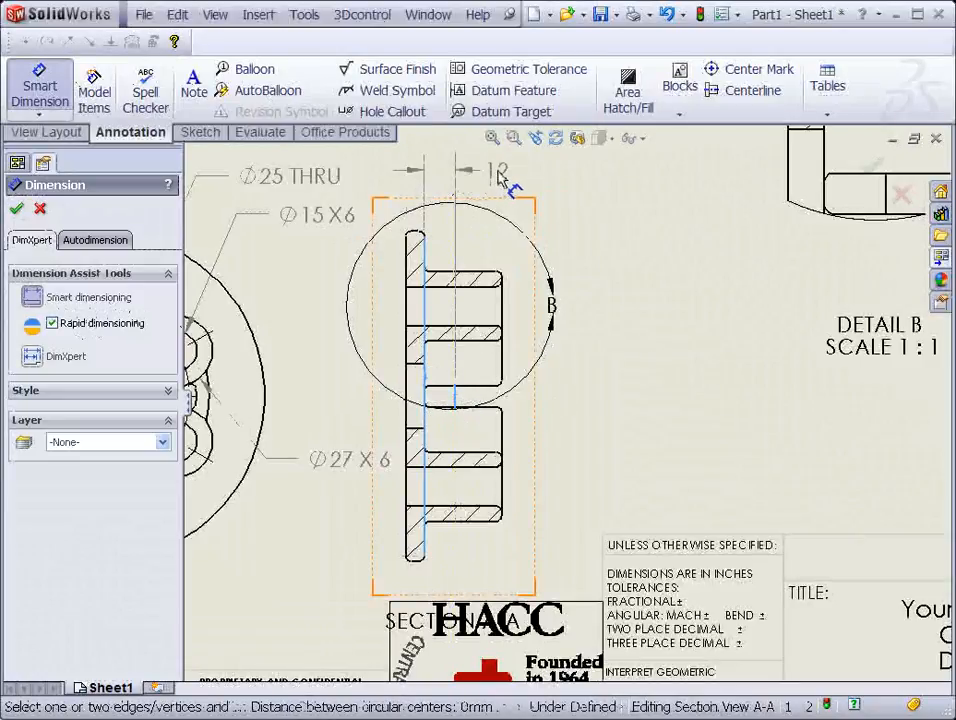
{"action": "left_click", "coordinate": [492, 172]}
Step: Dimension the fillet radius between the disc and upper boss wall in detail view B, and append TYP to its text
{"action": "scroll", "coordinate": [583, 360], "scroll_direction": "up", "scroll_amount": 3}
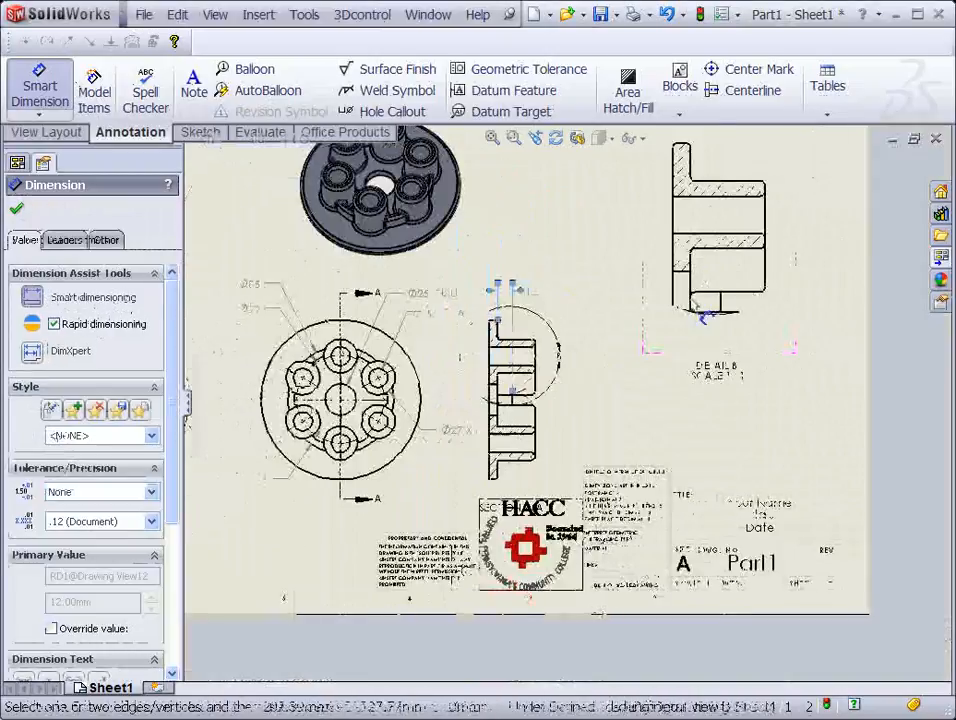
{"action": "scroll", "coordinate": [751, 208], "scroll_direction": "down", "scroll_amount": 4}
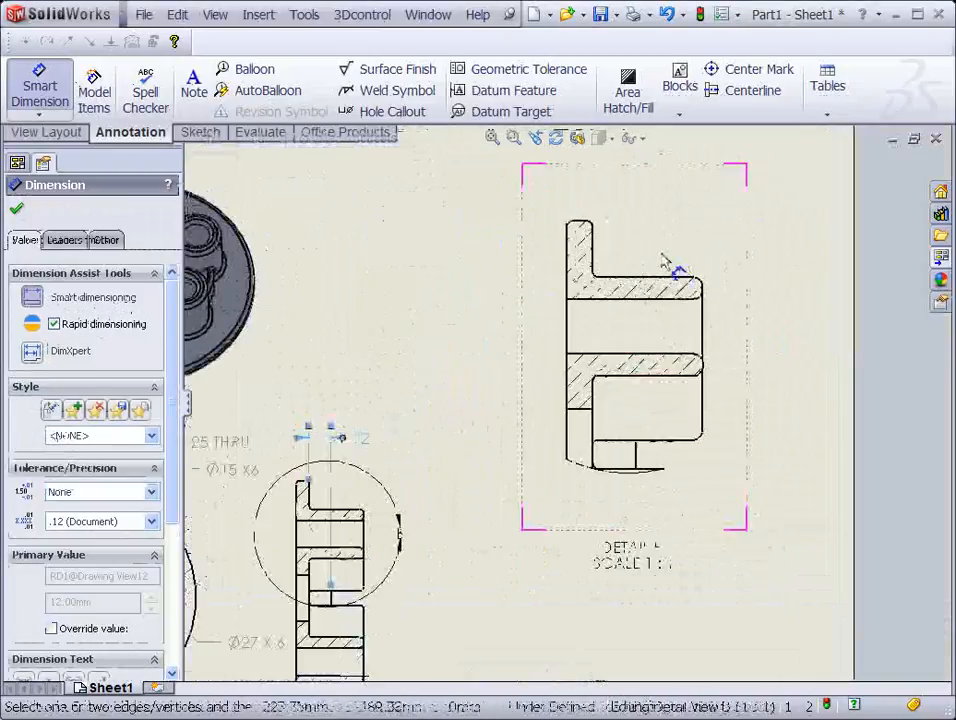
{"action": "scroll", "coordinate": [600, 320], "scroll_direction": "down", "scroll_amount": 4}
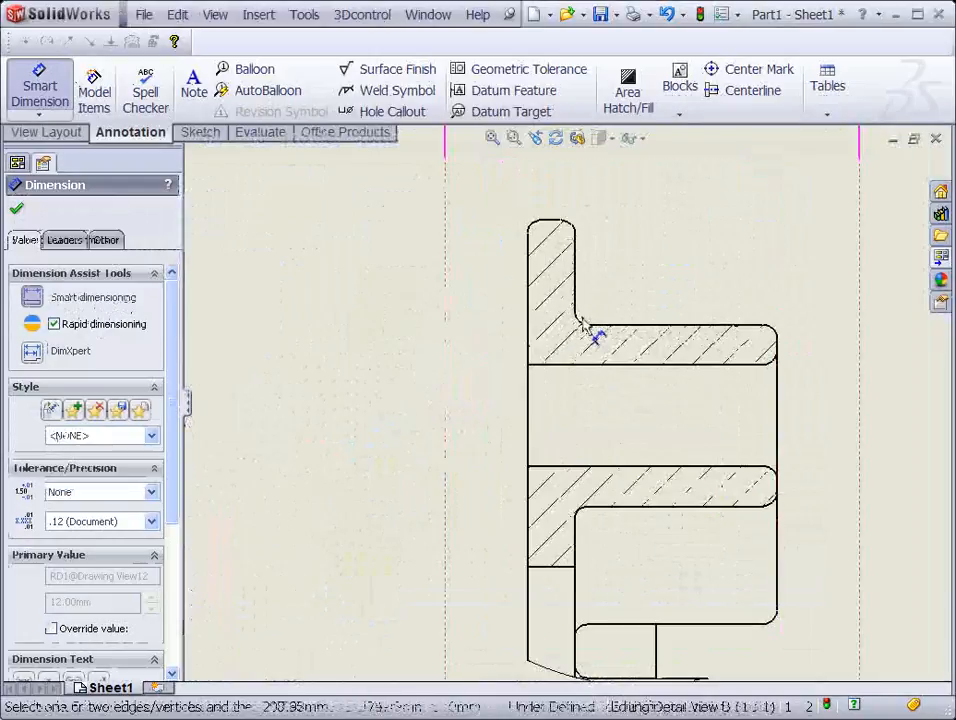
{"action": "left_click", "coordinate": [583, 328]}
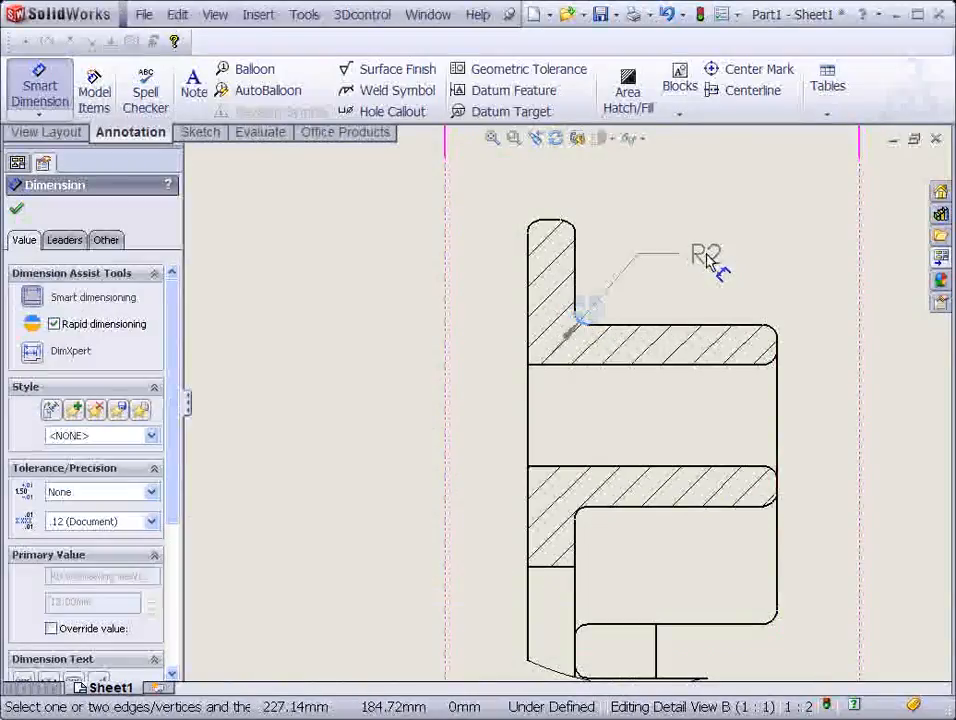
{"action": "left_click", "coordinate": [712, 262]}
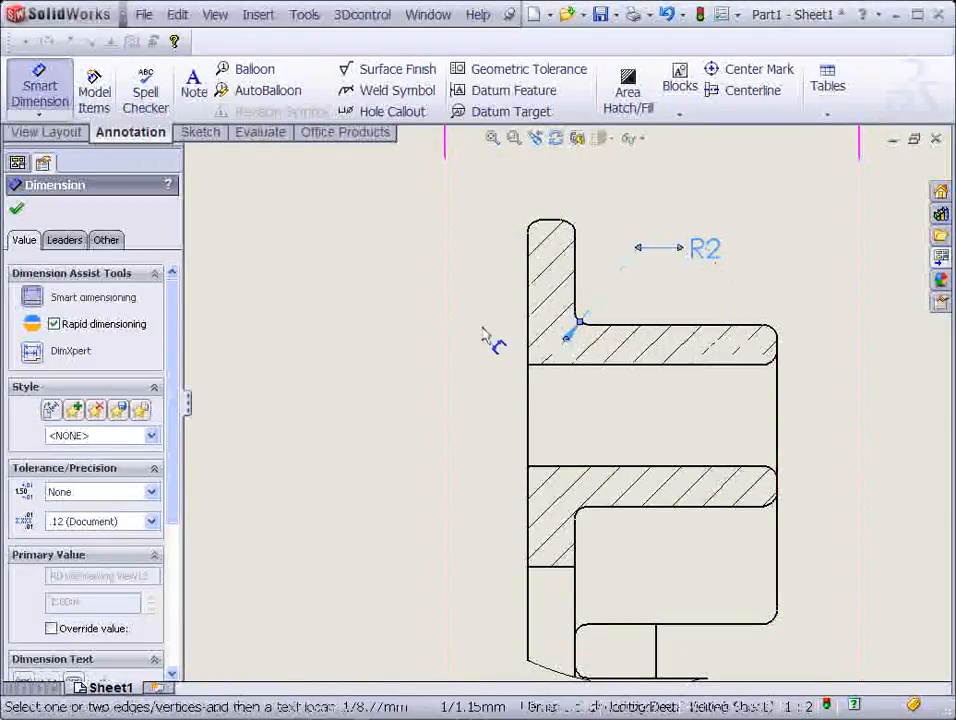
{"action": "scroll", "coordinate": [150, 550], "scroll_direction": "down", "scroll_amount": 3}
{"action": "left_click", "coordinate": [103, 545]}
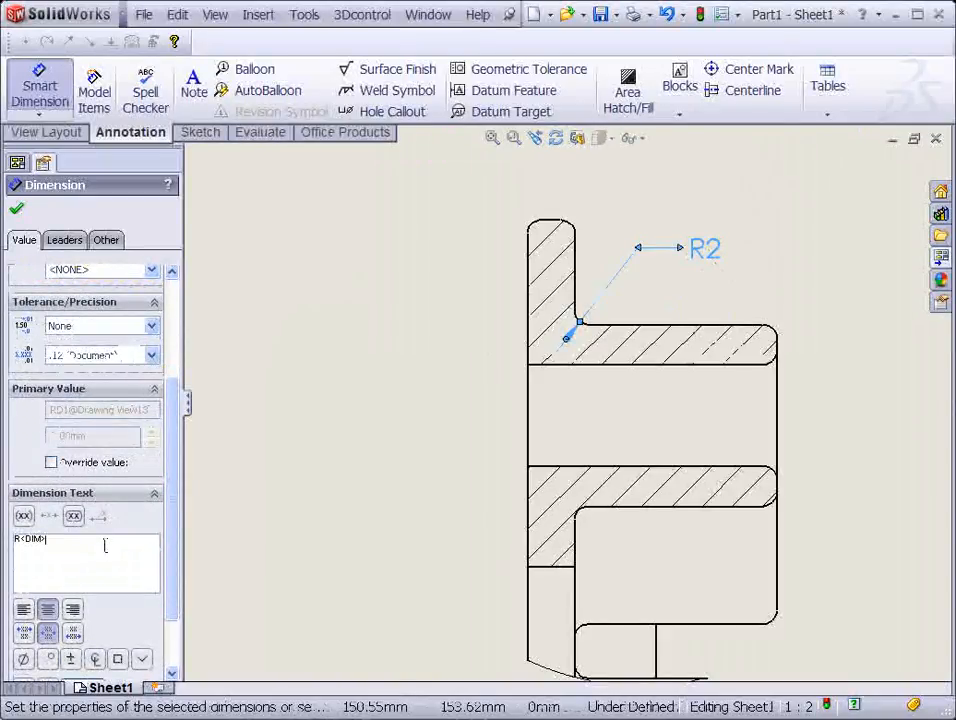
{"action": "type", "text": "TYP"}
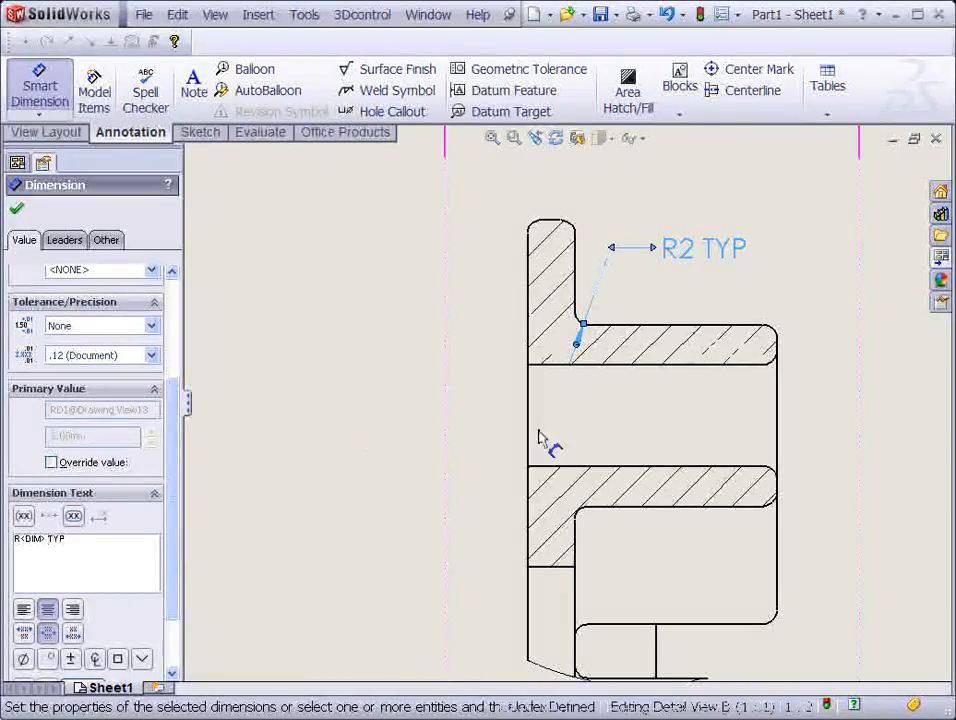
Step: Dimension the overall depth from the disc's back face to the boss end in detail view B, placing it above the part
{"action": "left_click", "coordinate": [777, 404]}
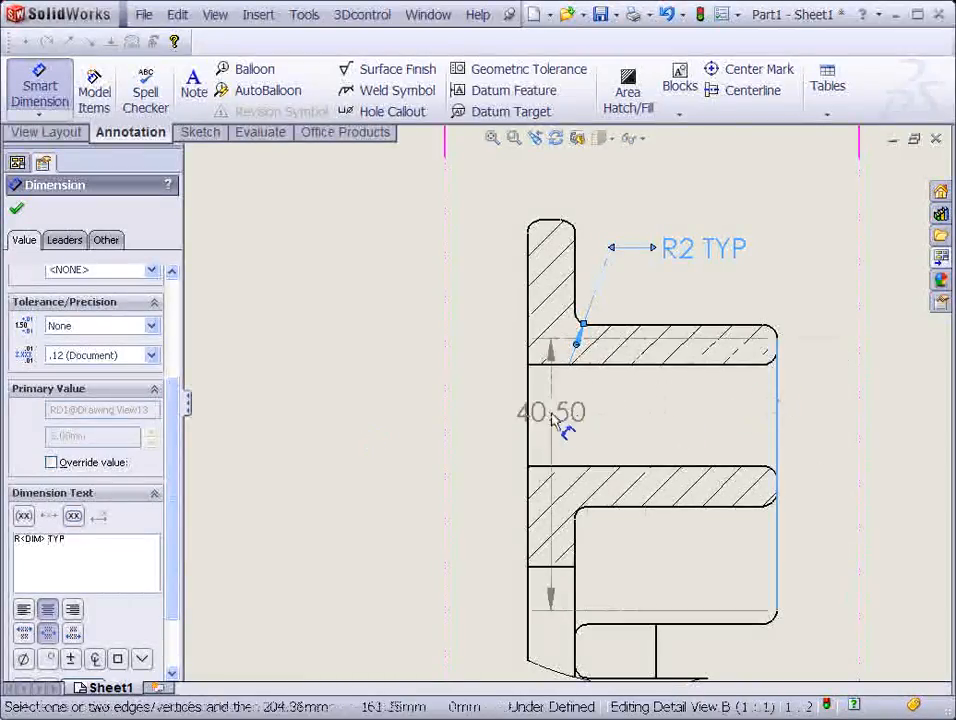
{"action": "left_click", "coordinate": [530, 398]}
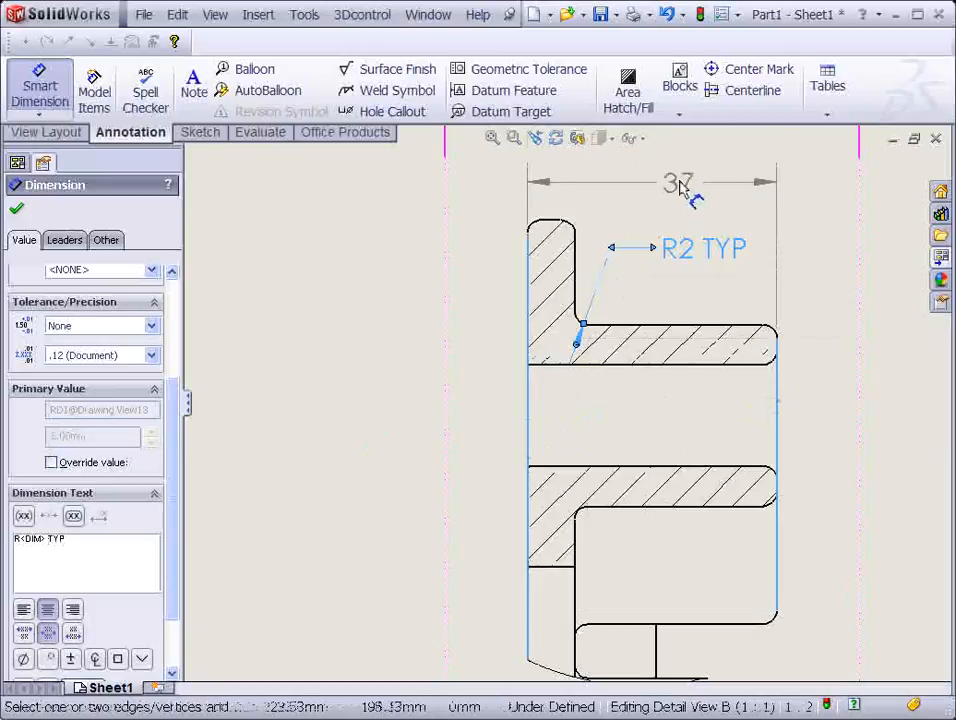
{"action": "left_click", "coordinate": [660, 172]}
Step: Dimension the disc's thickness between its two faces in detail view B, placing it below the overall depth dimension
{"action": "scroll", "coordinate": [668, 300], "scroll_direction": "up", "scroll_amount": 5}
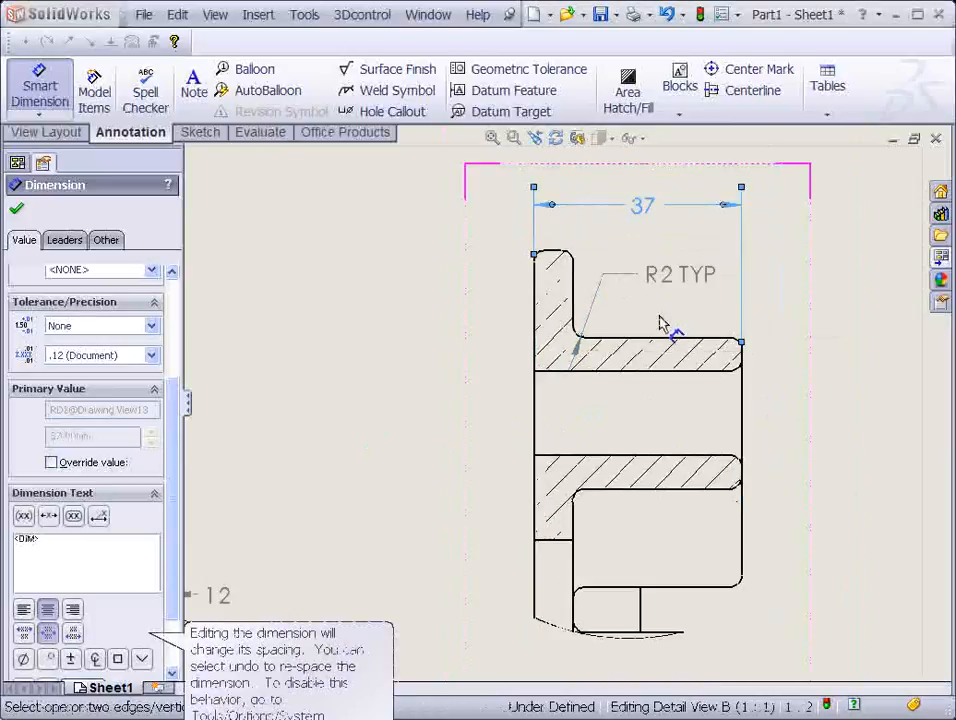
{"action": "scroll", "coordinate": [549, 333], "scroll_direction": "down", "scroll_amount": 5}
{"action": "left_click", "coordinate": [558, 340]}
{"action": "left_click", "coordinate": [589, 342]}
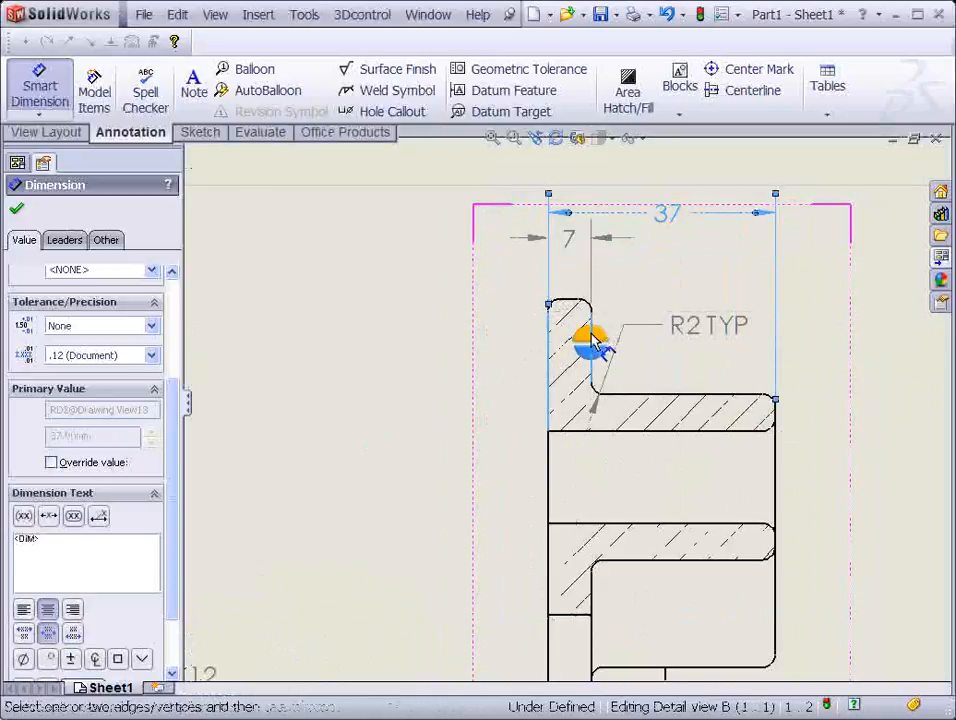
{"action": "left_click", "coordinate": [644, 293]}
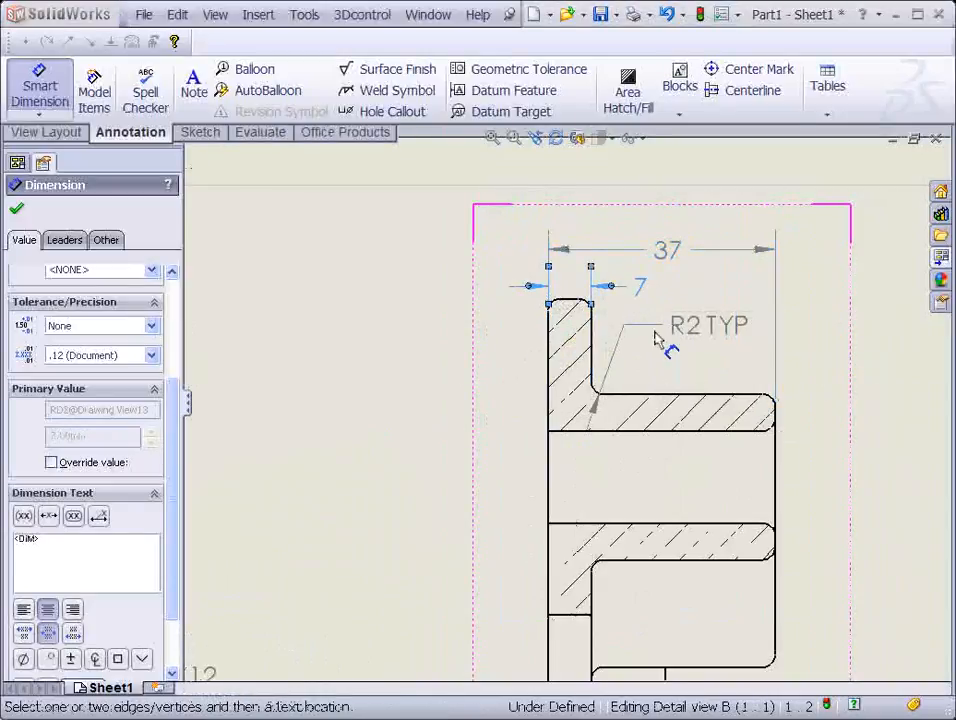
{"action": "scroll", "coordinate": [779, 367], "scroll_direction": "up", "scroll_amount": 10}
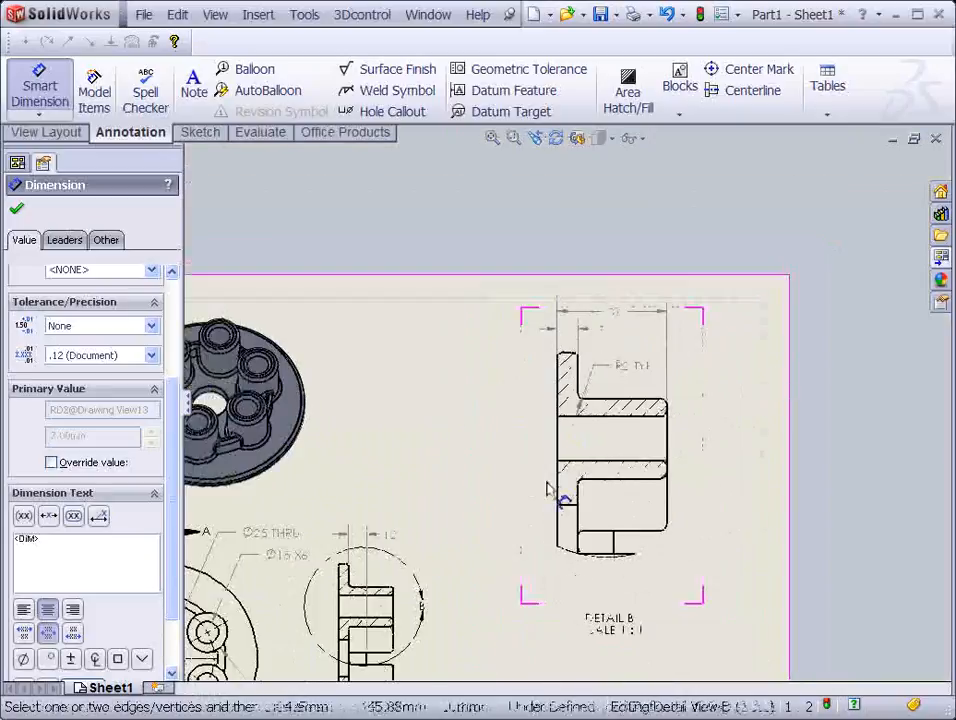
{"action": "scroll", "coordinate": [500, 528], "scroll_direction": "down", "scroll_amount": 3}
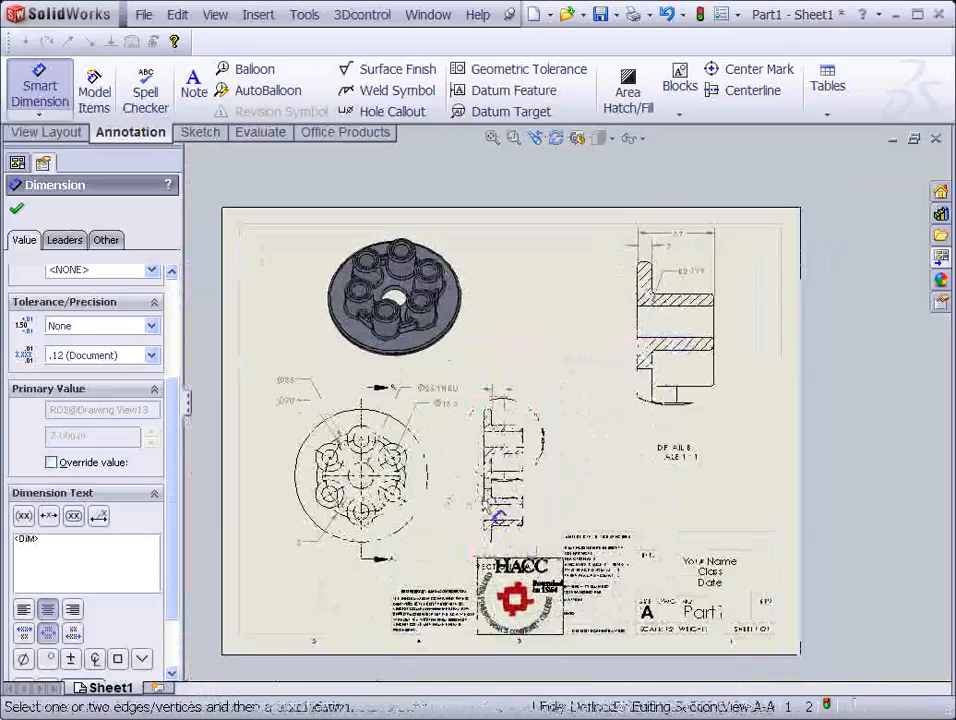
{"action": "scroll", "coordinate": [497, 517], "scroll_direction": "down", "scroll_amount": 3}
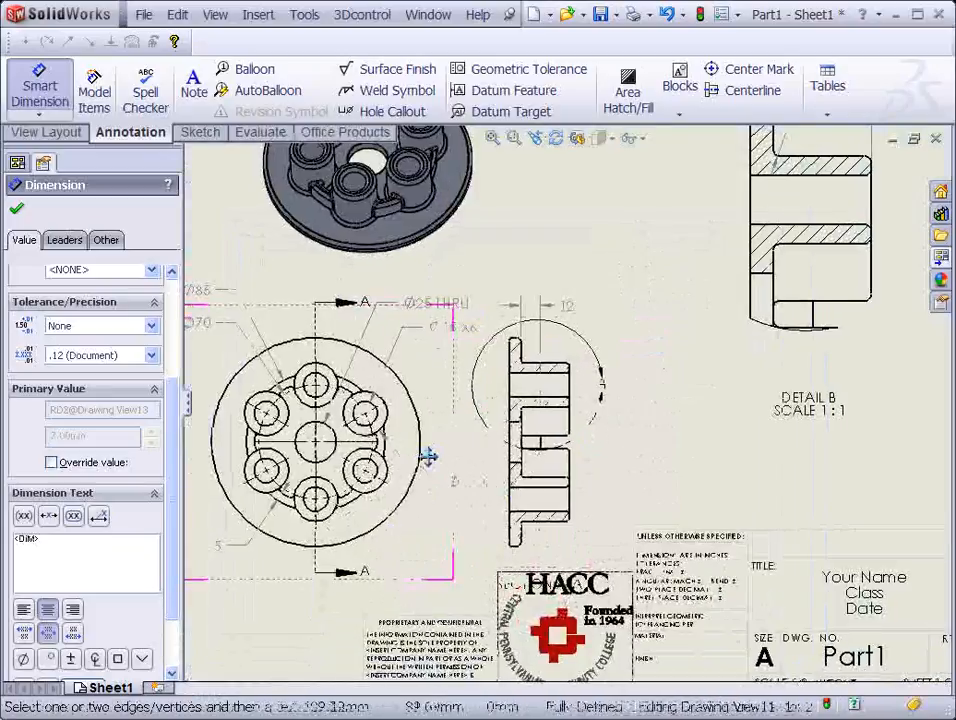
{"action": "scroll", "coordinate": [428, 456], "scroll_direction": "down", "scroll_amount": 2}
{"action": "scroll", "coordinate": [603, 447], "scroll_direction": "up", "scroll_amount": 4}
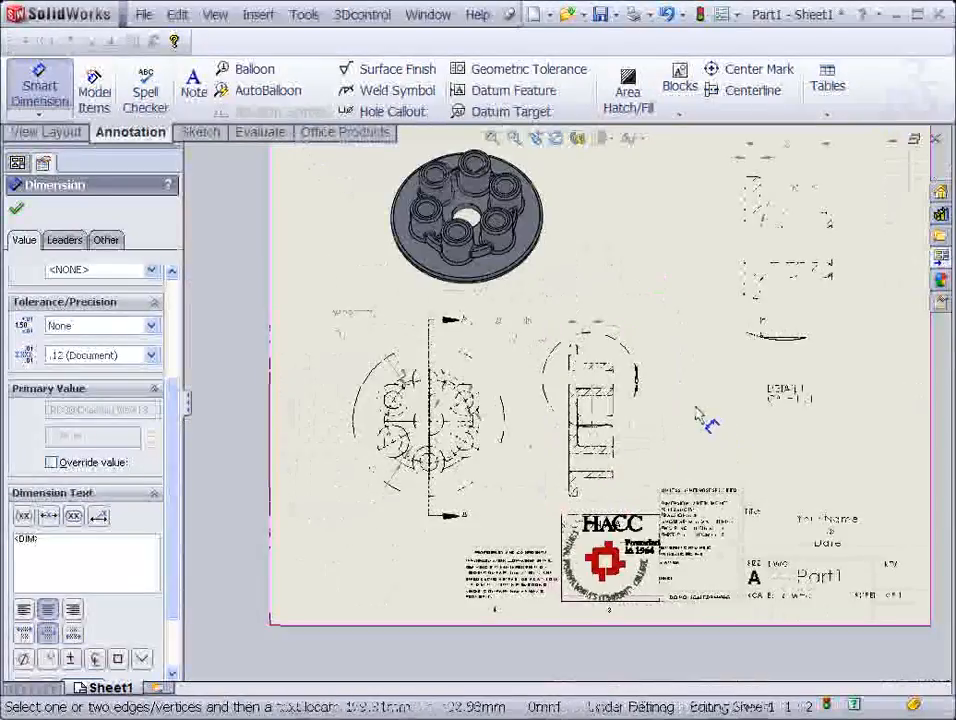
{"action": "middle_click_drag", "start_coordinate": [698, 413], "coordinate": [659, 460]}
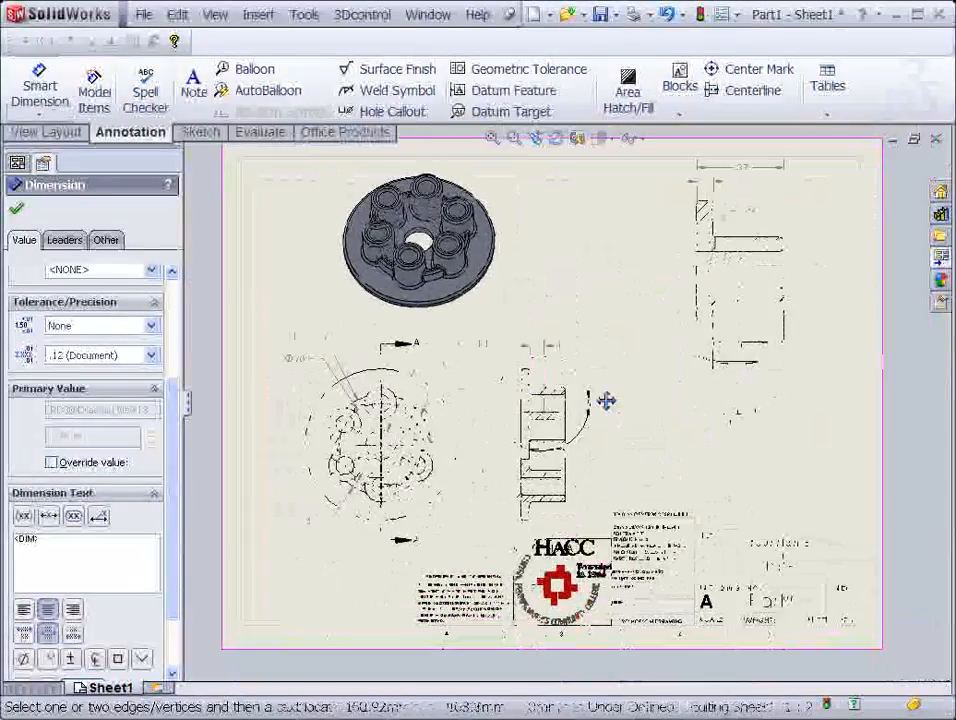